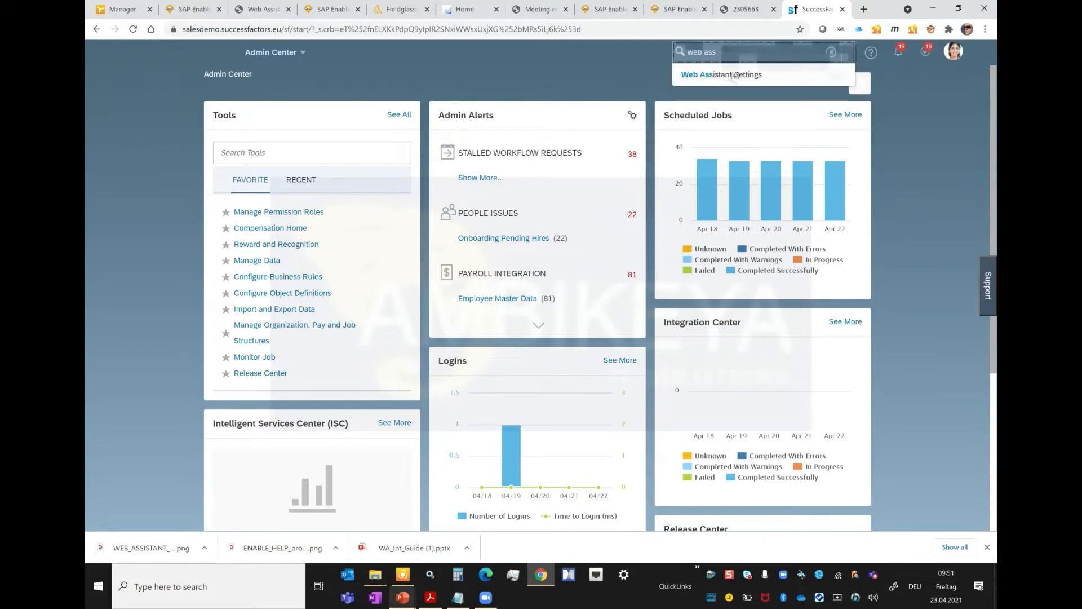
Step: Open the Web Assistant Settings page and examine the Plugin Server address
click(733, 75)
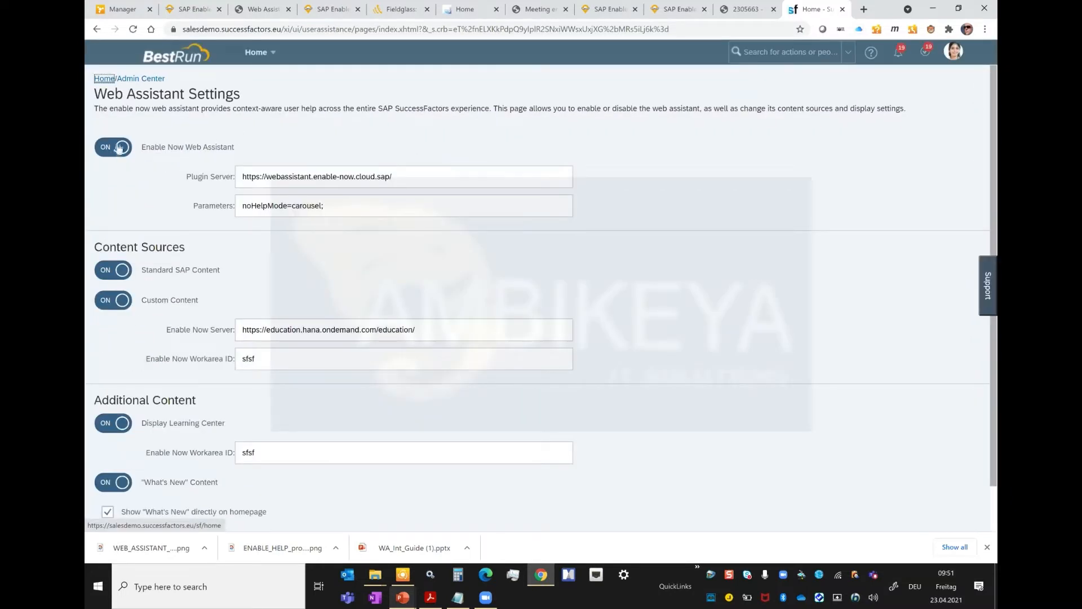
double_click(196, 178)
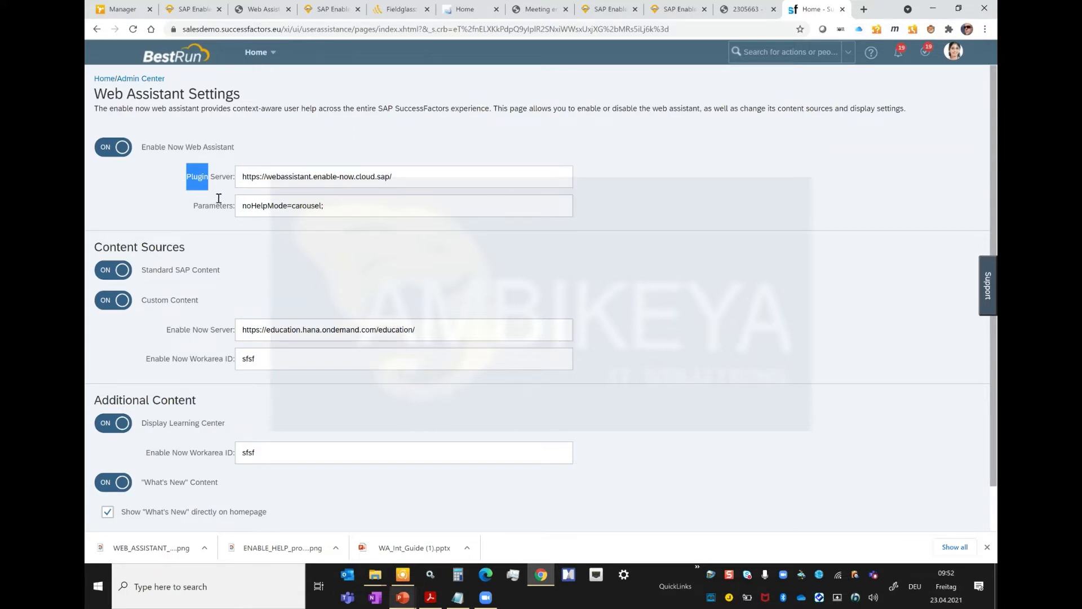
drag(247, 177, 482, 177)
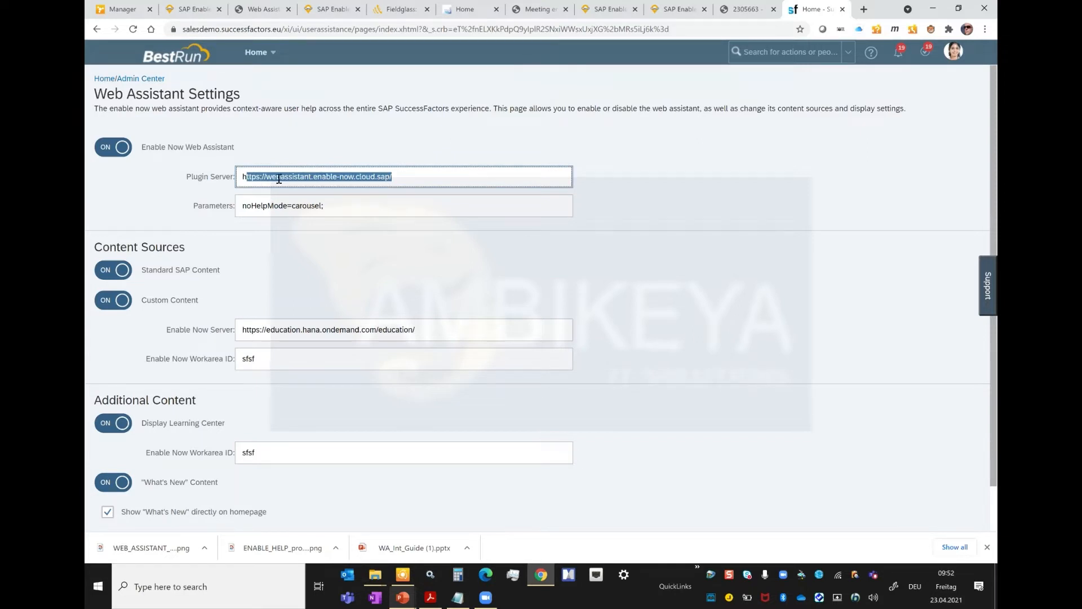
Step: Try pointing the Plugin Server address to the preview version by adding -outlook after webassistant, and remove the addition again
click(313, 178)
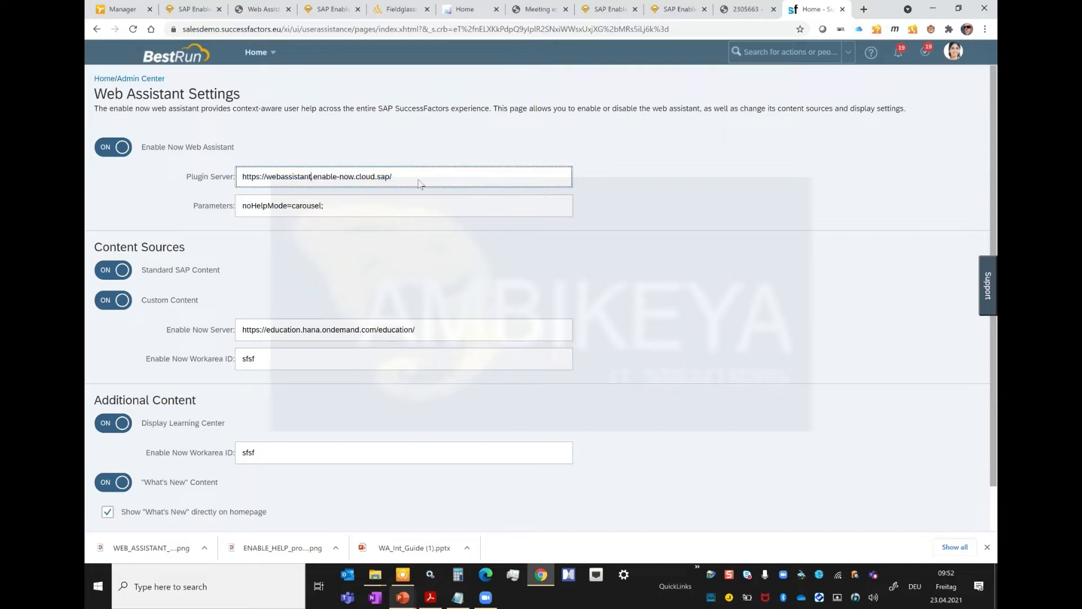
text(-outlook)
key(shift+Left)
key(shift+Left)
key(shift+Left)
key(shift+Left)
key(shift+Left)
key(shift+Left)
key(shift+Left)
key(BackSpace)
Step: Examine the Parameters, the custom content's Enable Now Server, the Learning Center's Workarea ID, the What's New option and the Plugin Server field
double_click(200, 205)
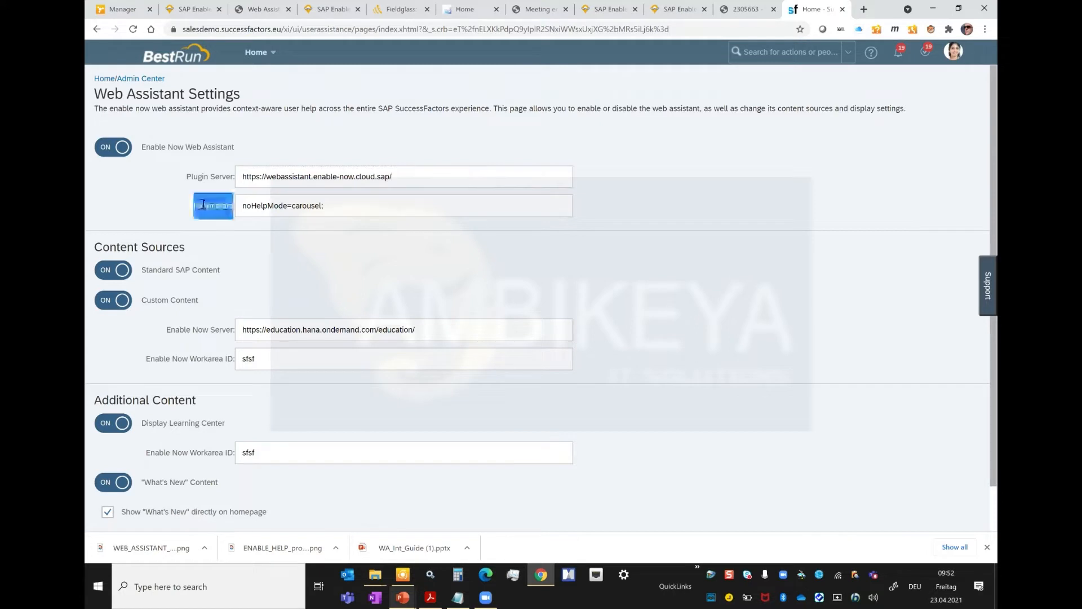
drag(242, 205, 327, 203)
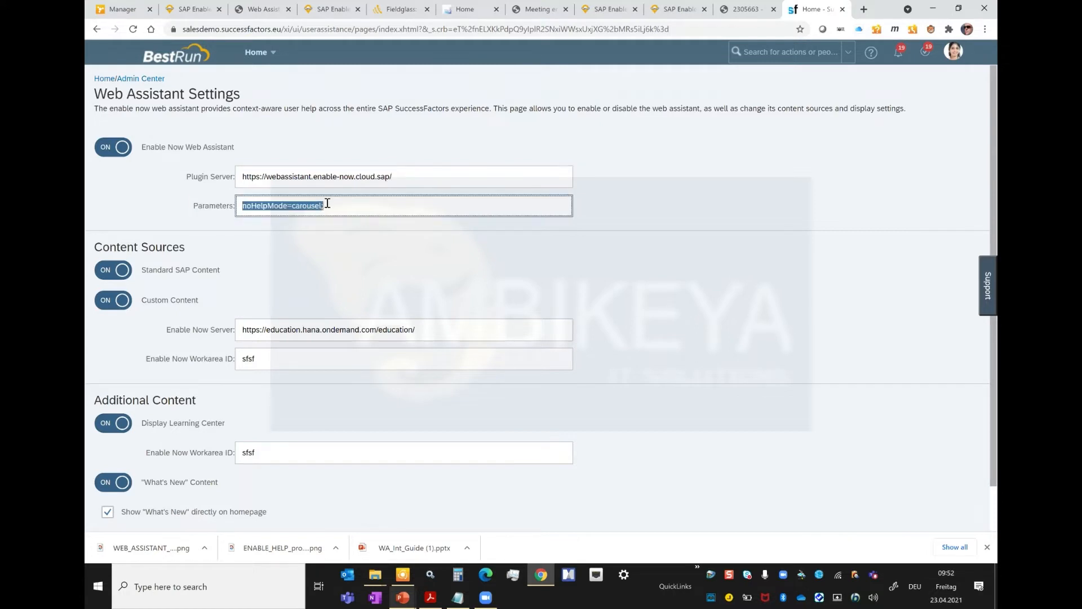
click(327, 203)
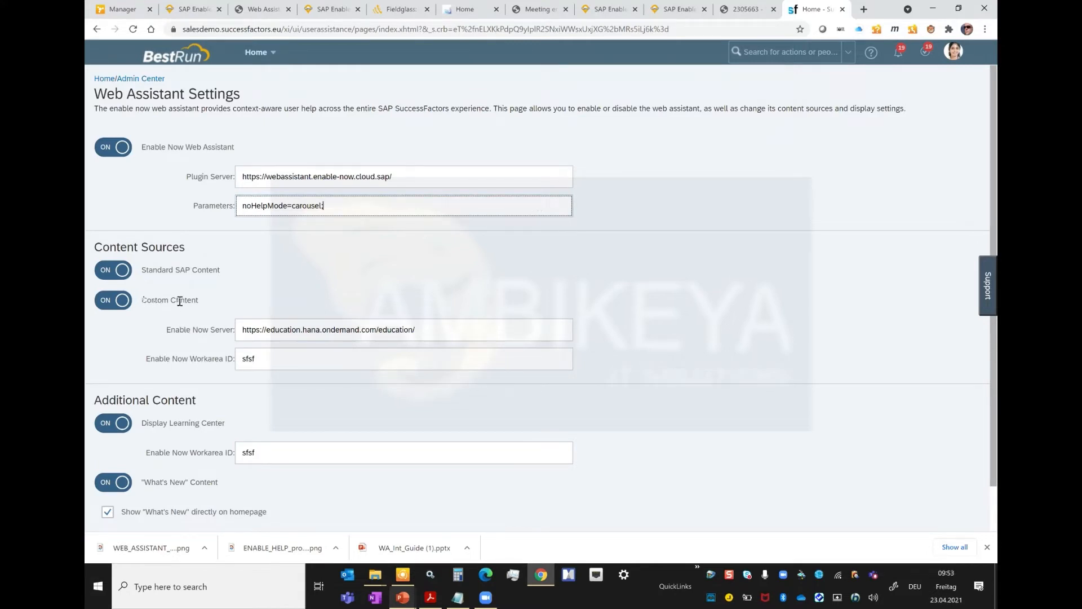
drag(242, 329, 430, 331)
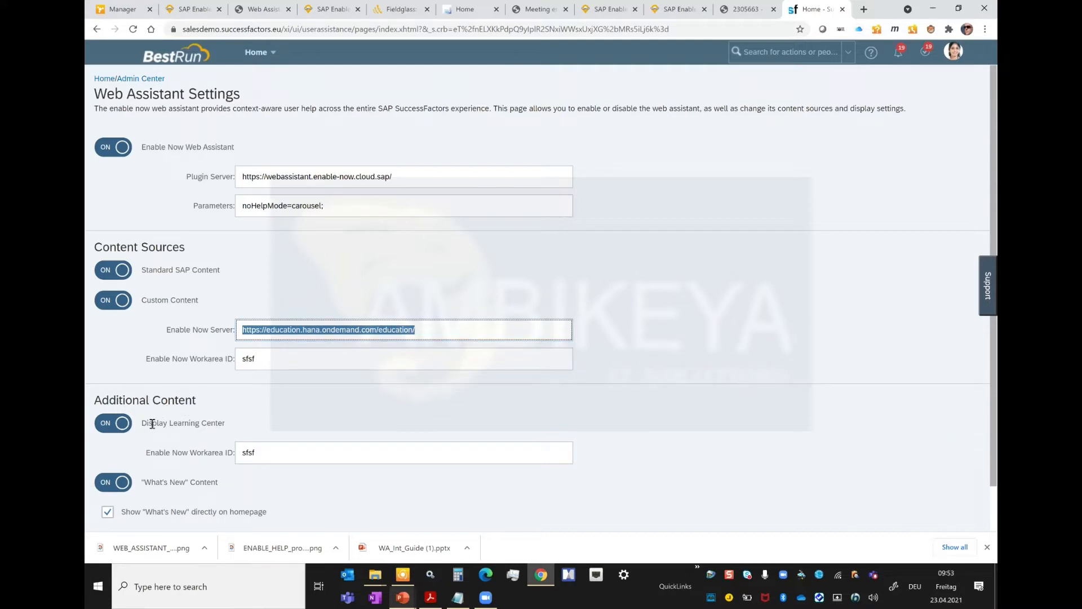
drag(263, 449, 197, 455)
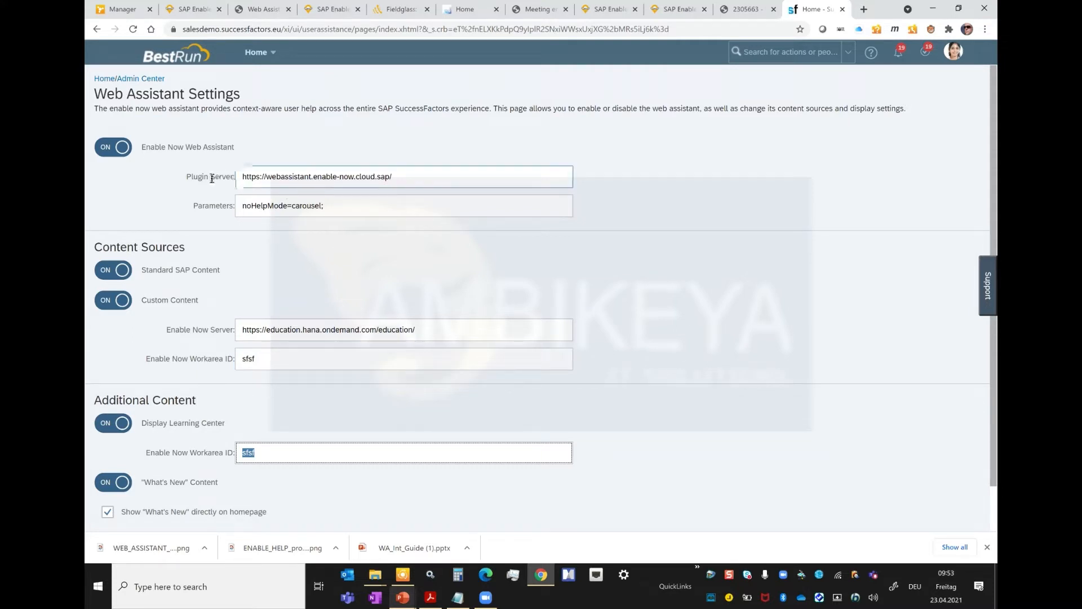
click(195, 179)
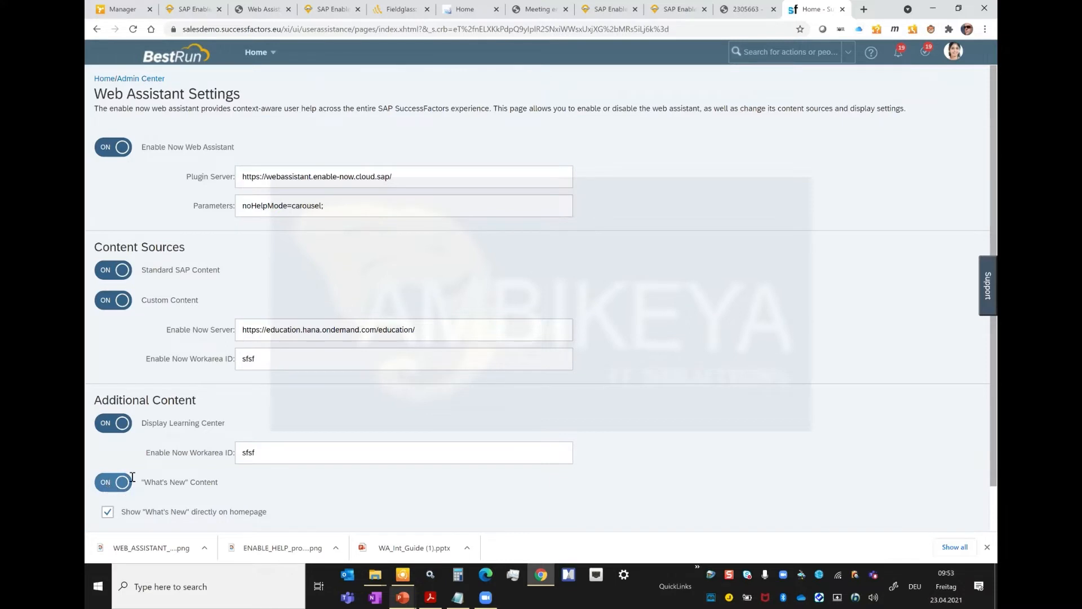
drag(141, 482, 255, 484)
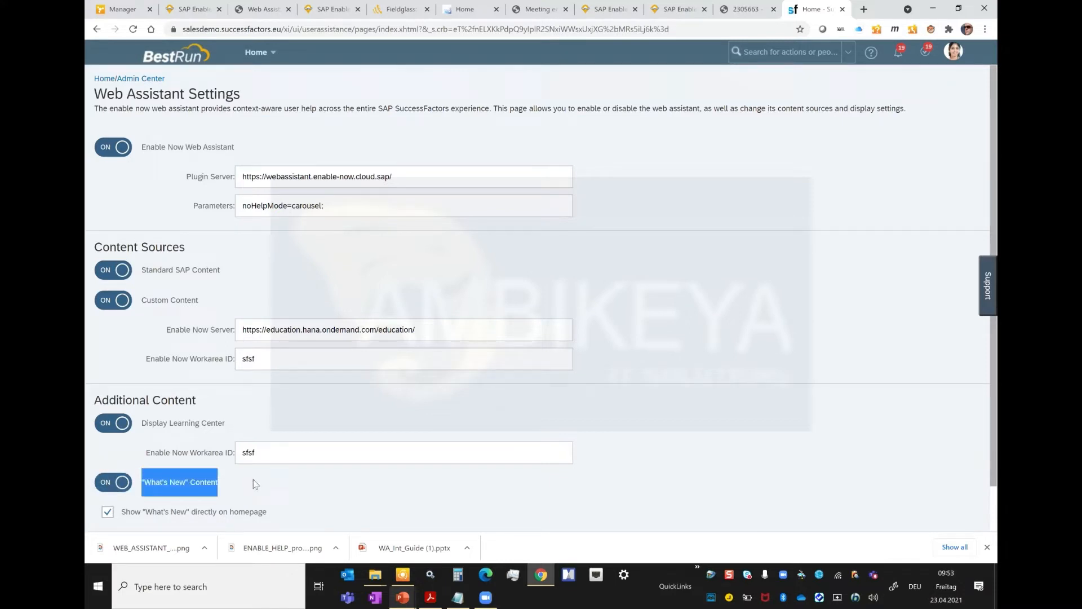
click(251, 204)
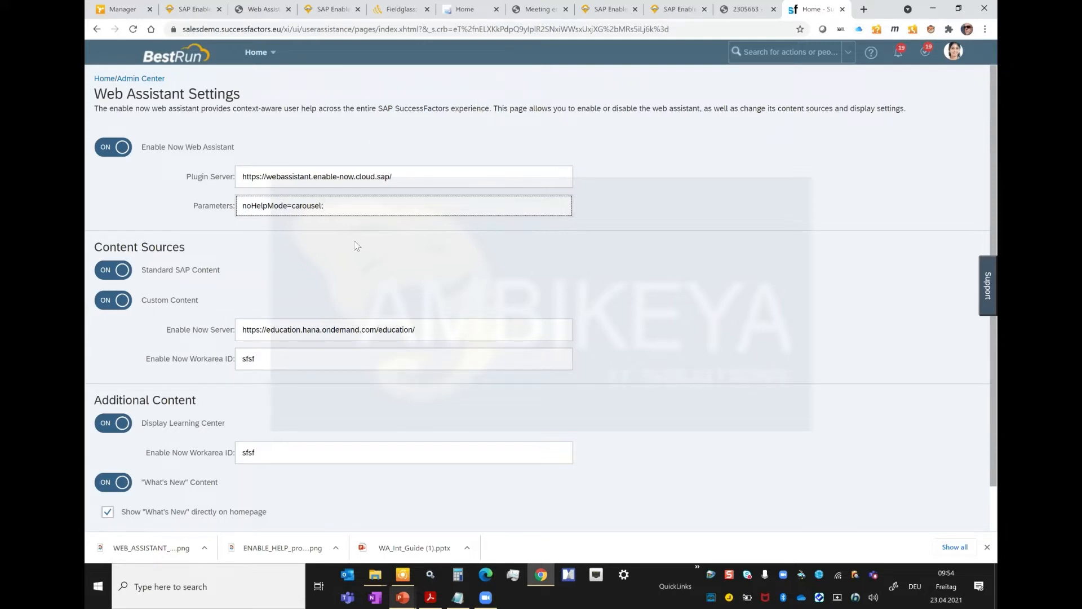
drag(187, 176, 208, 173)
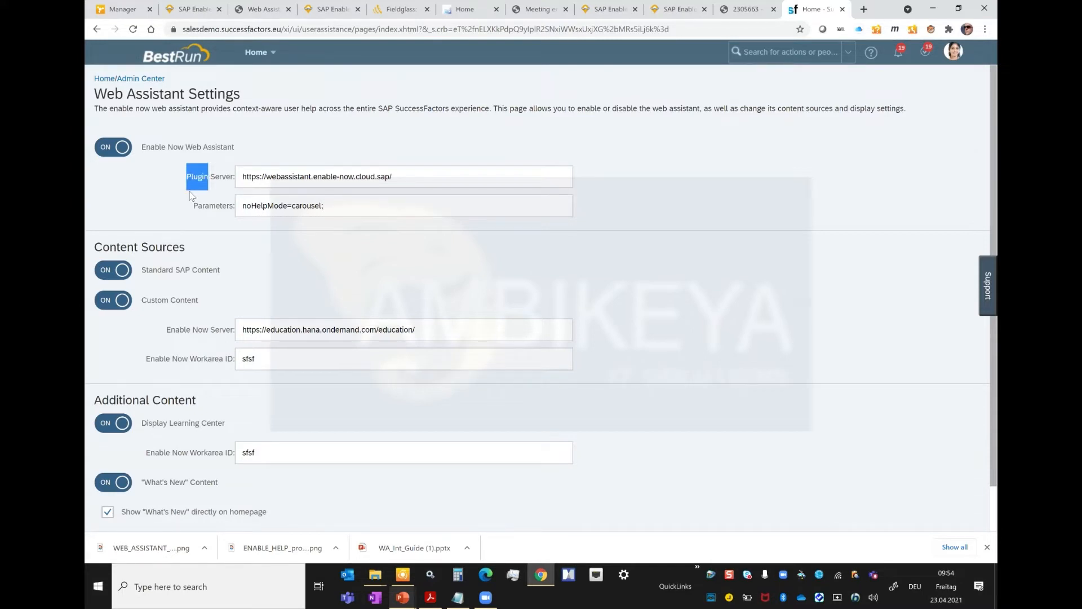
Step: Switch to the WA_Properties PowerPoint slide show and go back to the slide 'How does the extended scenario look like?'
key(alt+Tab)
key(alt+Tab)
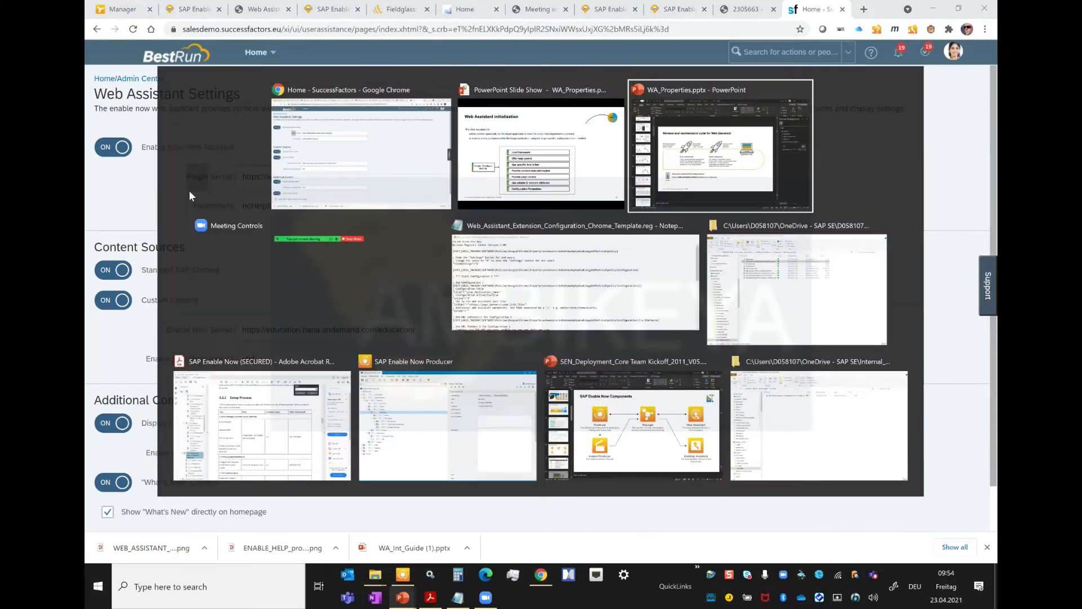
key(alt+shift+Tab)
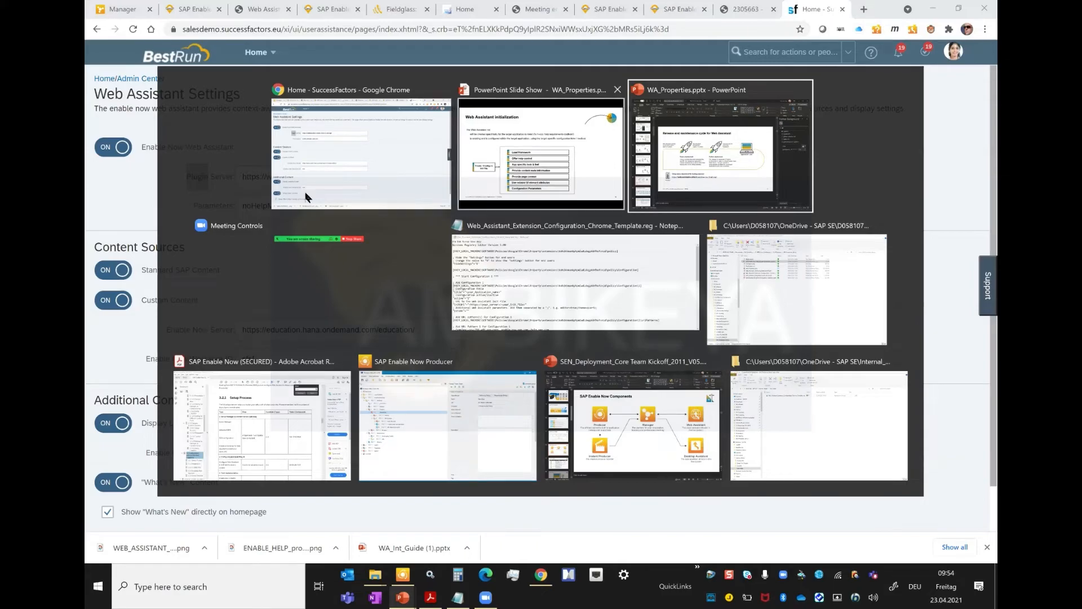
key(Left)
key(Left)
key(Left)
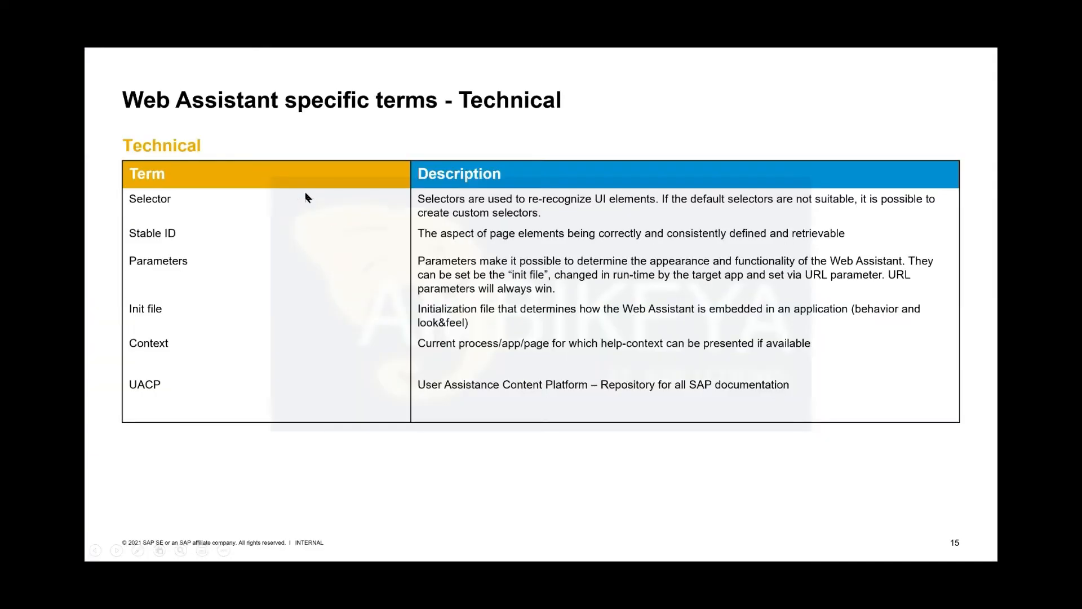
key(Left)
key(Left)
key(Left)
key(Left)
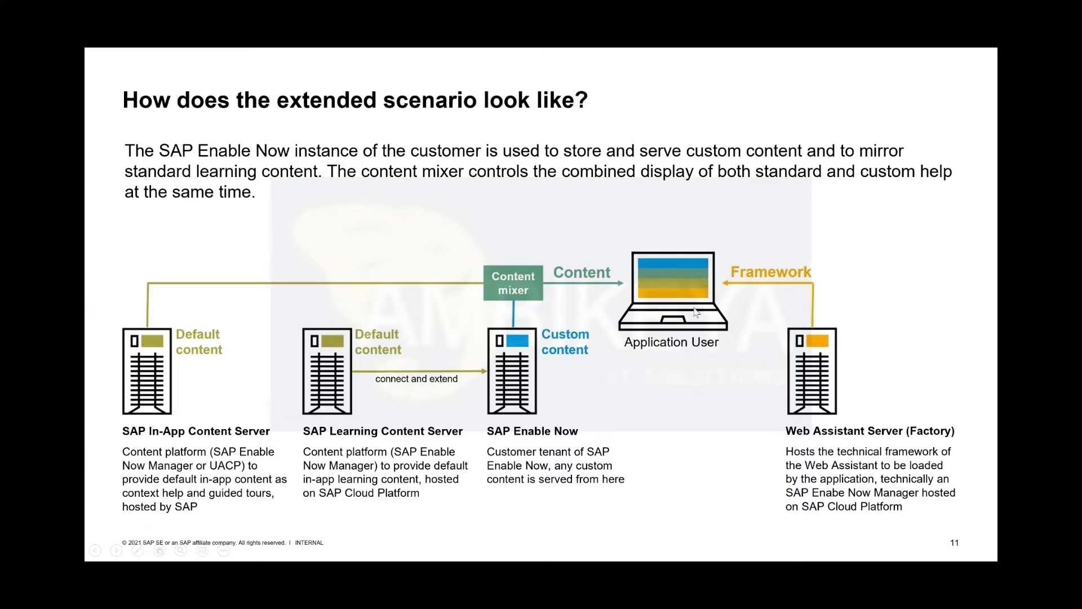
Step: Recheck the Web Assistant Settings in Chrome, return to the PowerPoint slide show and advance to the slide 'Web Assistant specific terms - Technical'
key(alt+Tab)
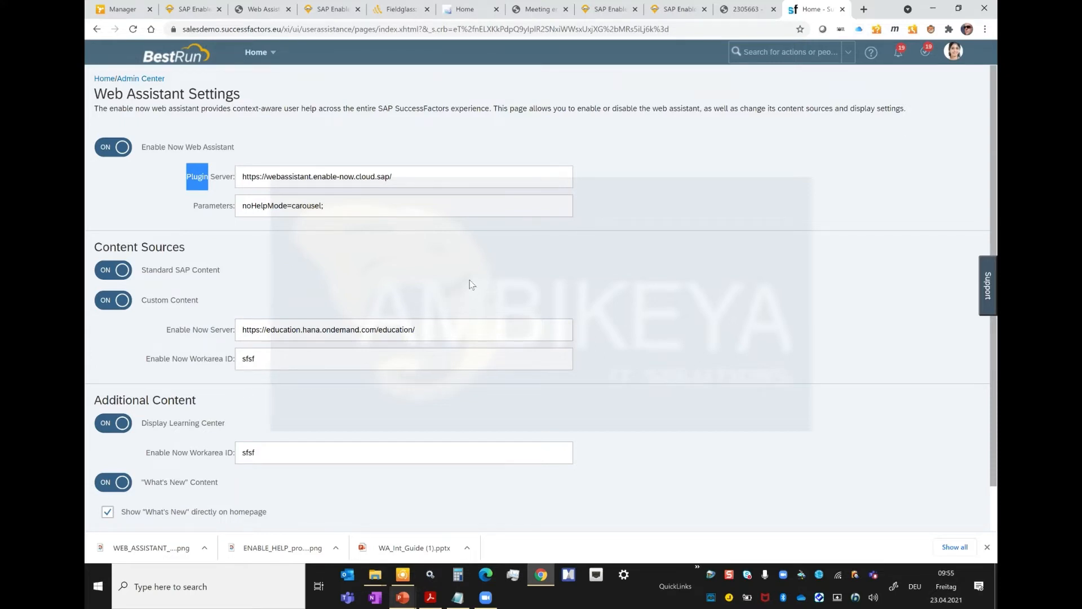
key(alt+Tab)
key(Right)
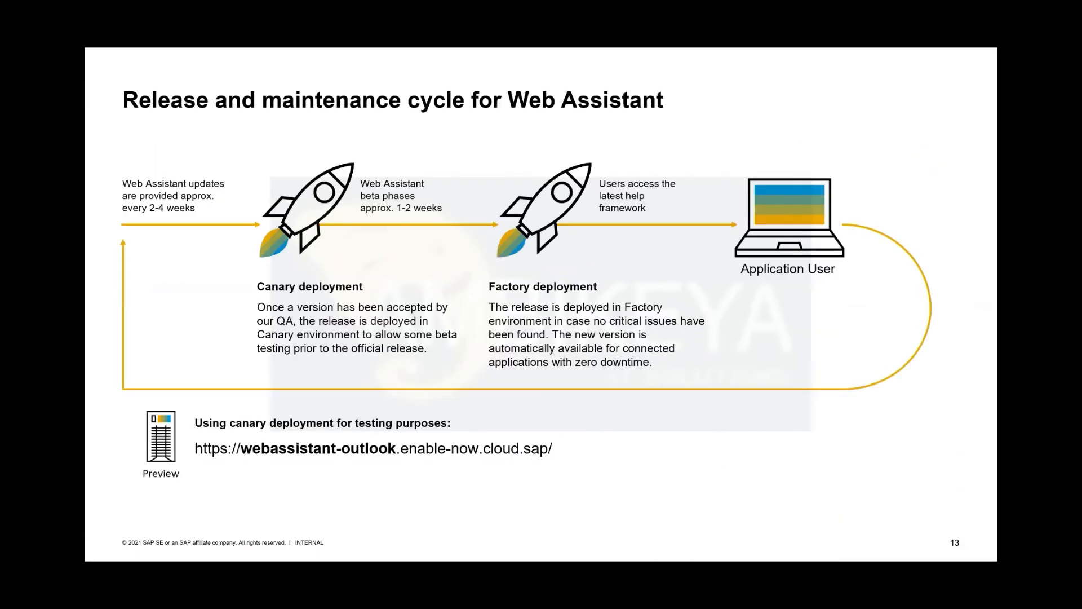
key(Right)
key(Right)
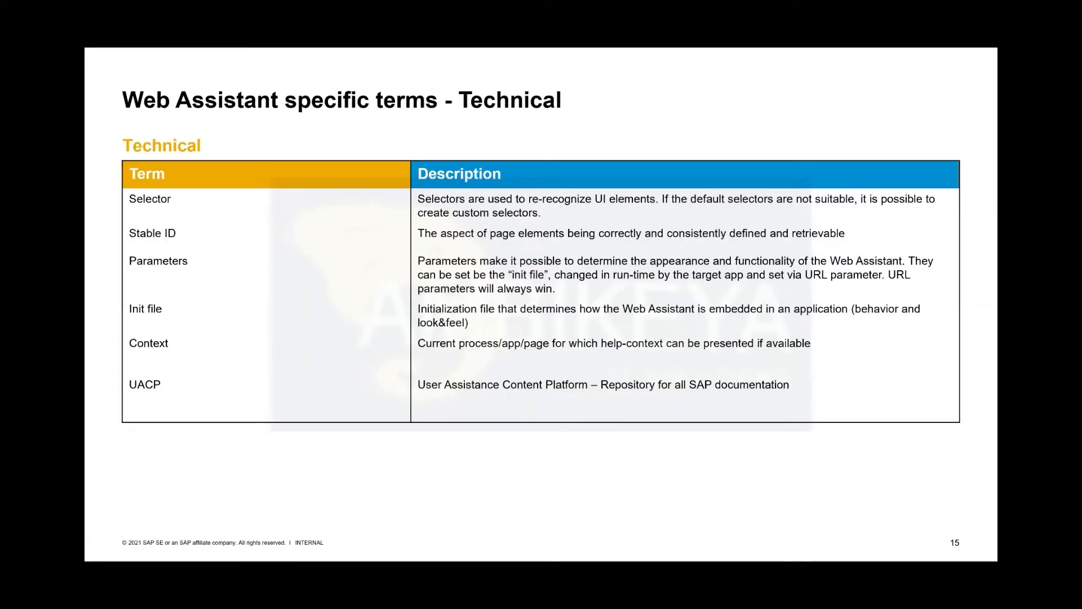
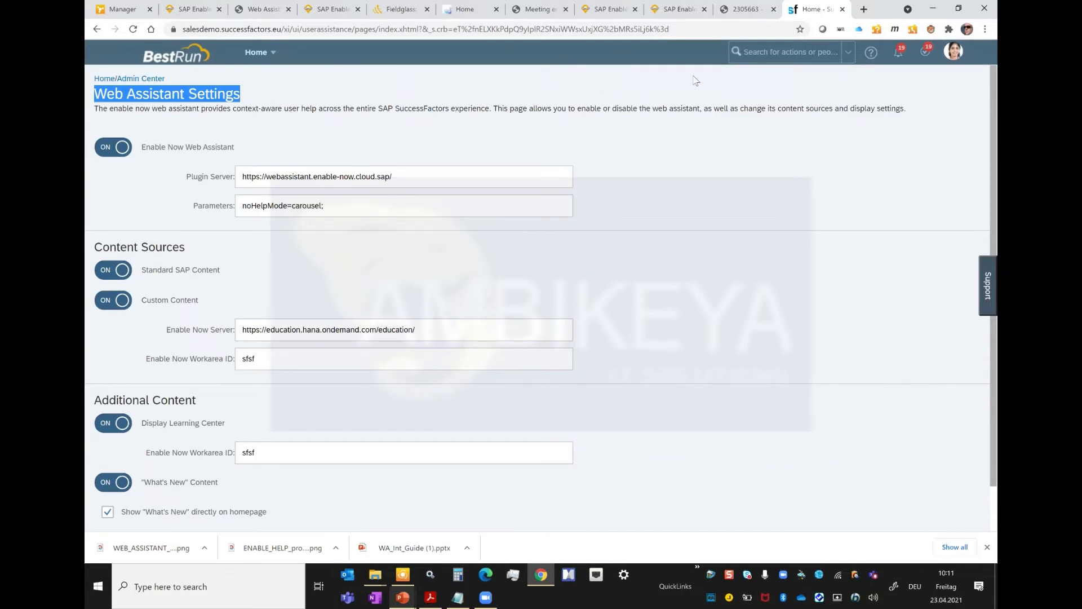
Step: Close the 2305663 and Meeting browser tabs and keep the SuccessFactors session active
click(774, 9)
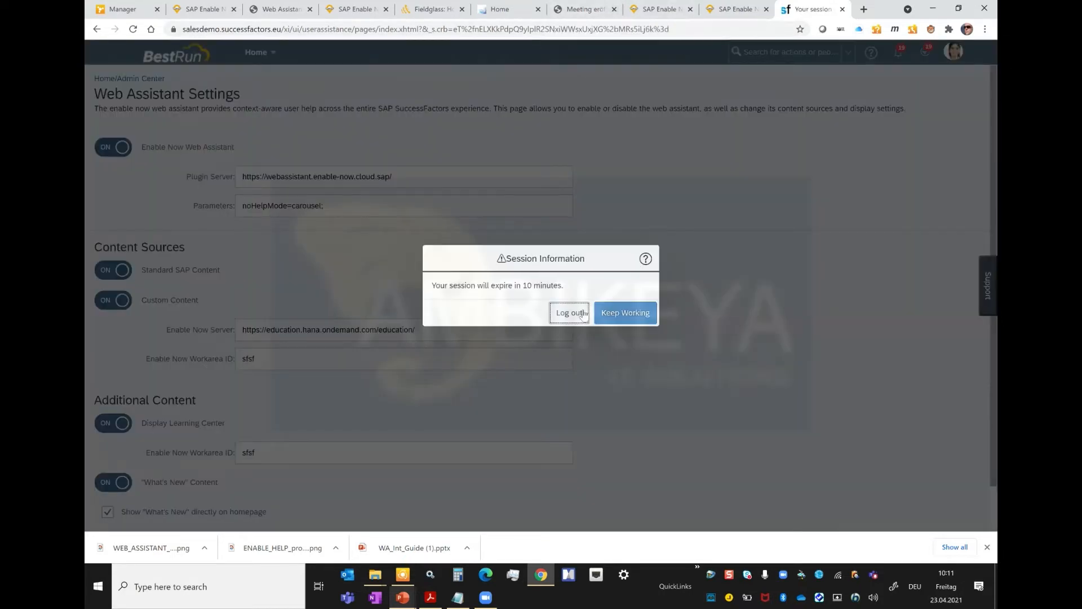
click(636, 315)
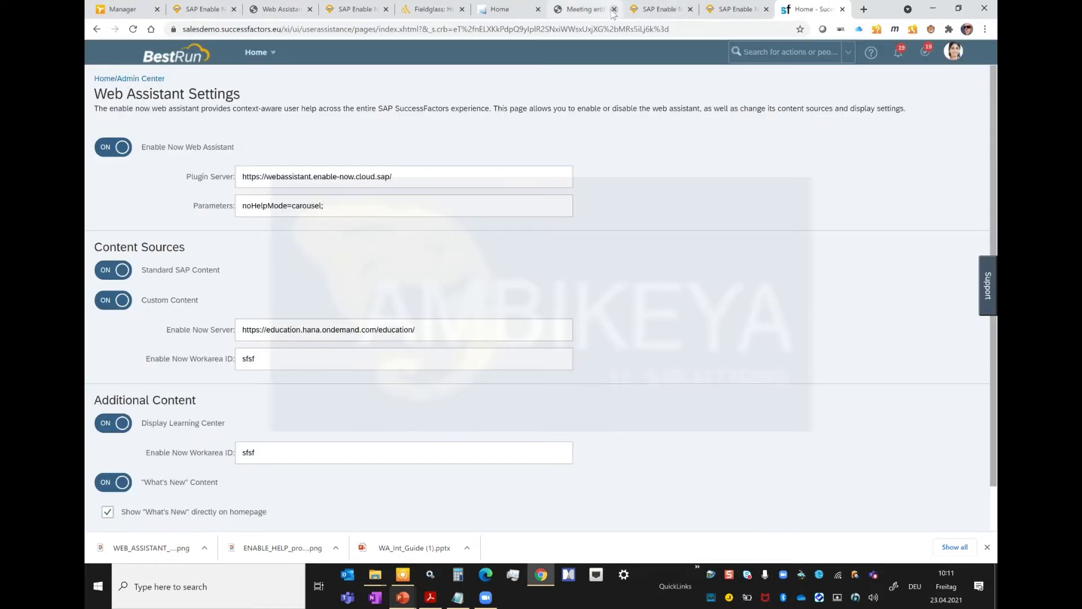
click(614, 9)
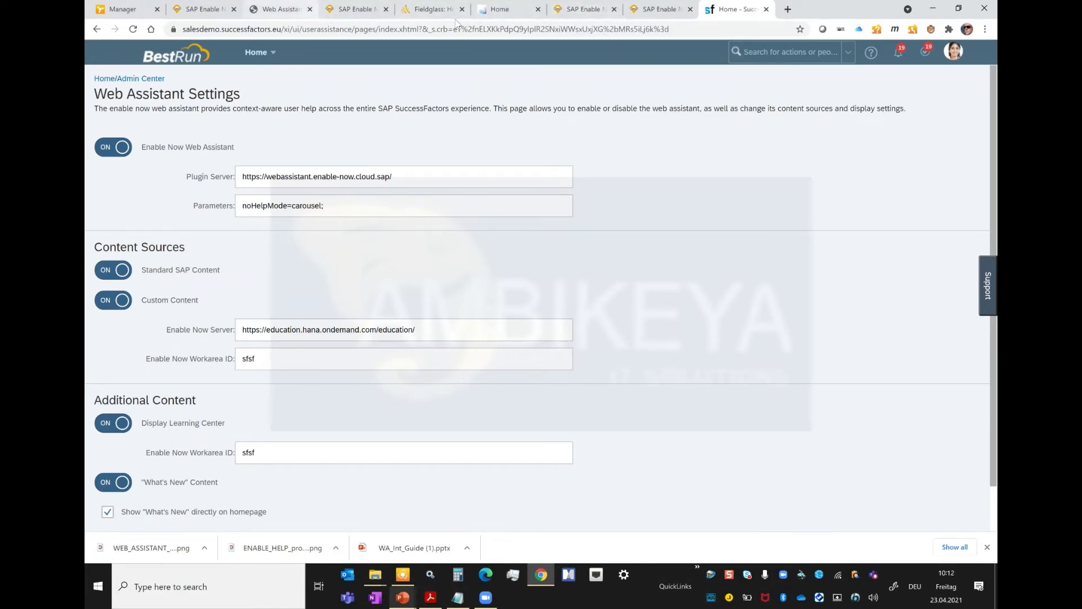
Step: Open fiorilaunchpad.sap.com in a new browser tab after looking through the open Home and SAP Enable Now pages
click(504, 14)
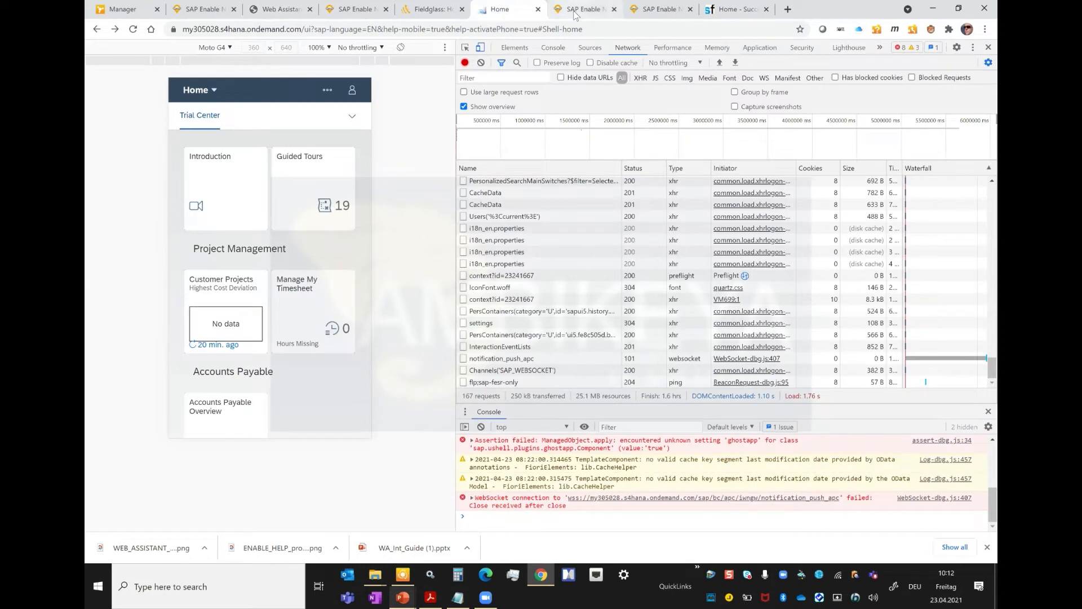
click(575, 12)
click(663, 11)
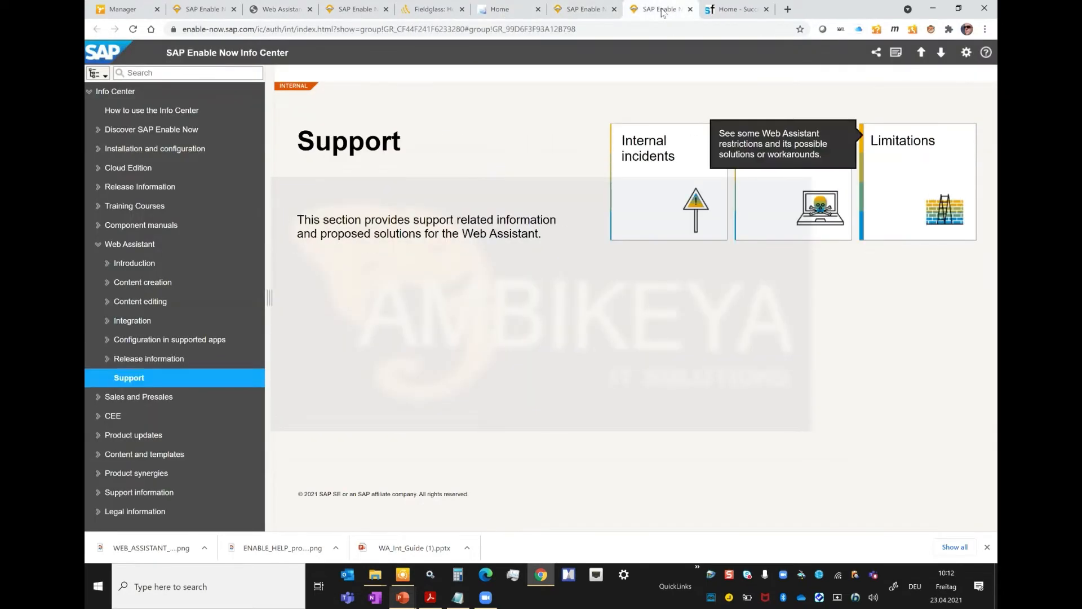
click(499, 11)
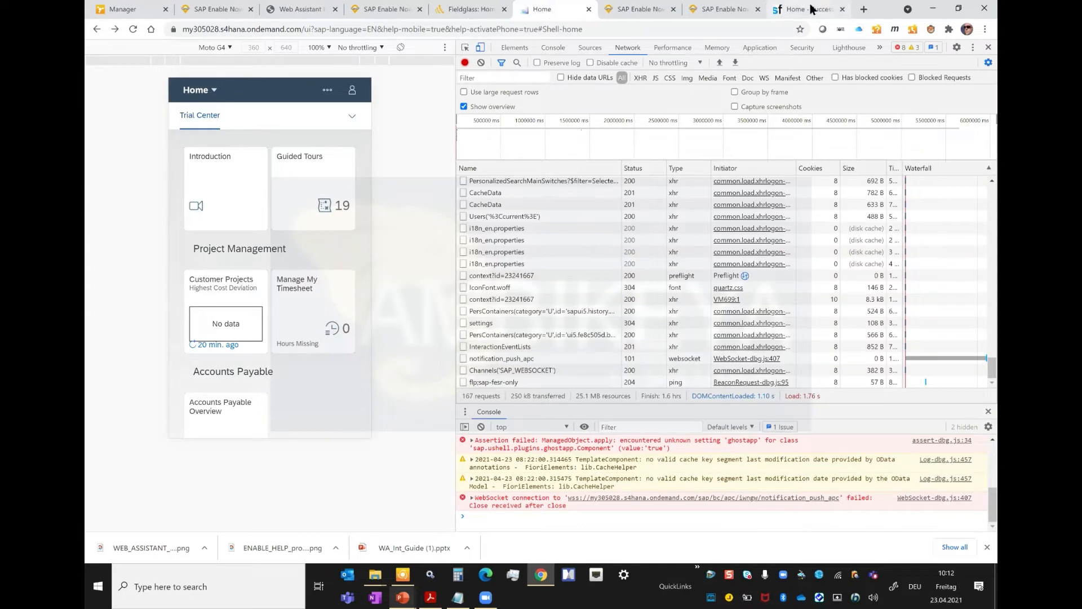
click(865, 11)
text(fiorilaunchpad.sap.com)
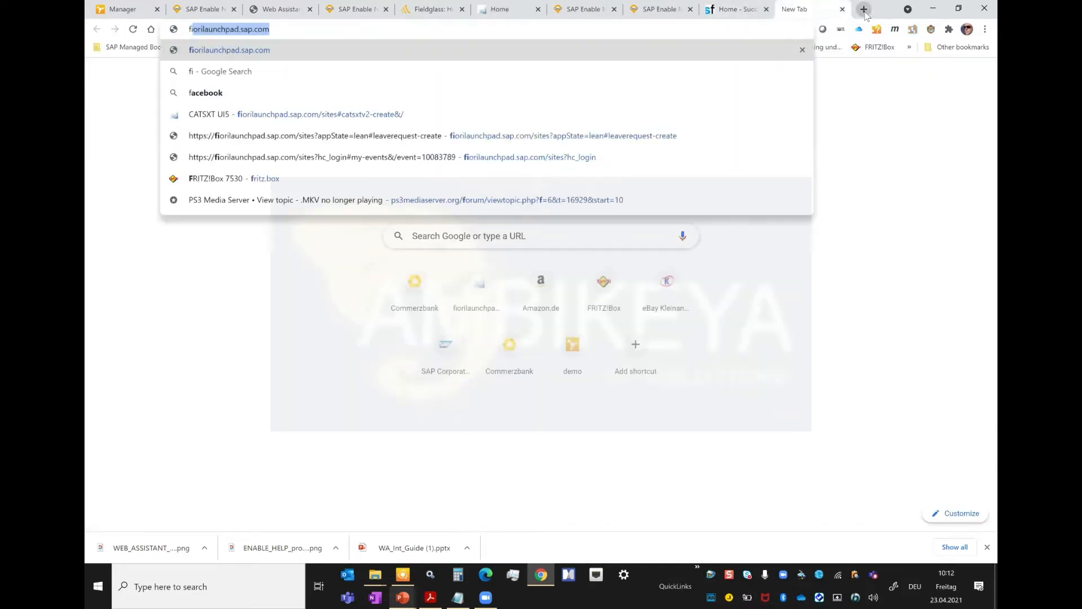
key(Return)
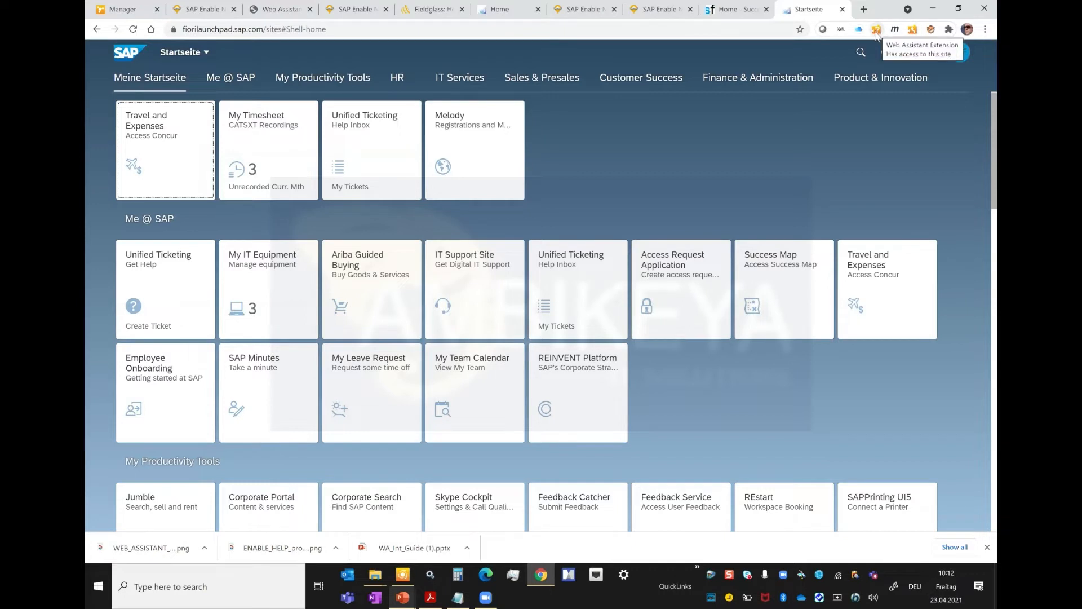
Step: Open the Web Assistant Extension's settings and examine the server and script file parts of the Concur (int) Init Script URL
click(878, 35)
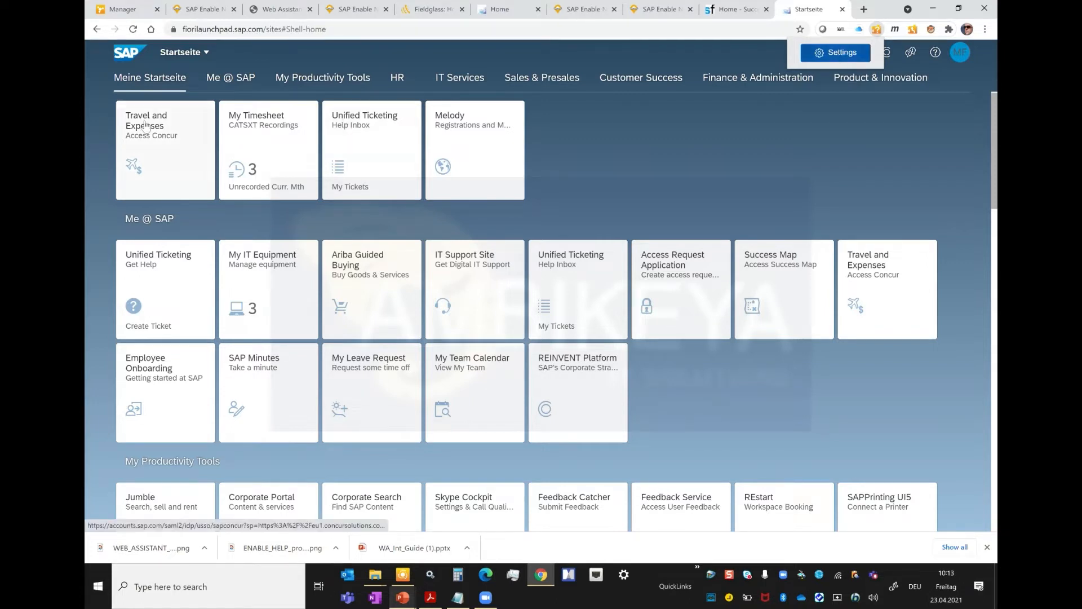
click(844, 56)
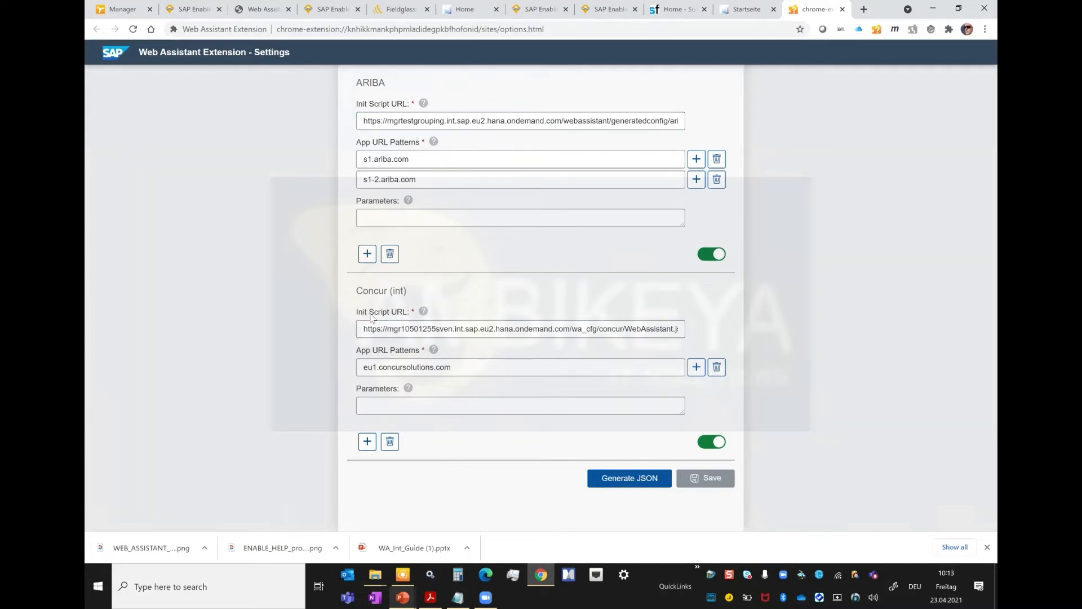
mouse_move(424, 313)
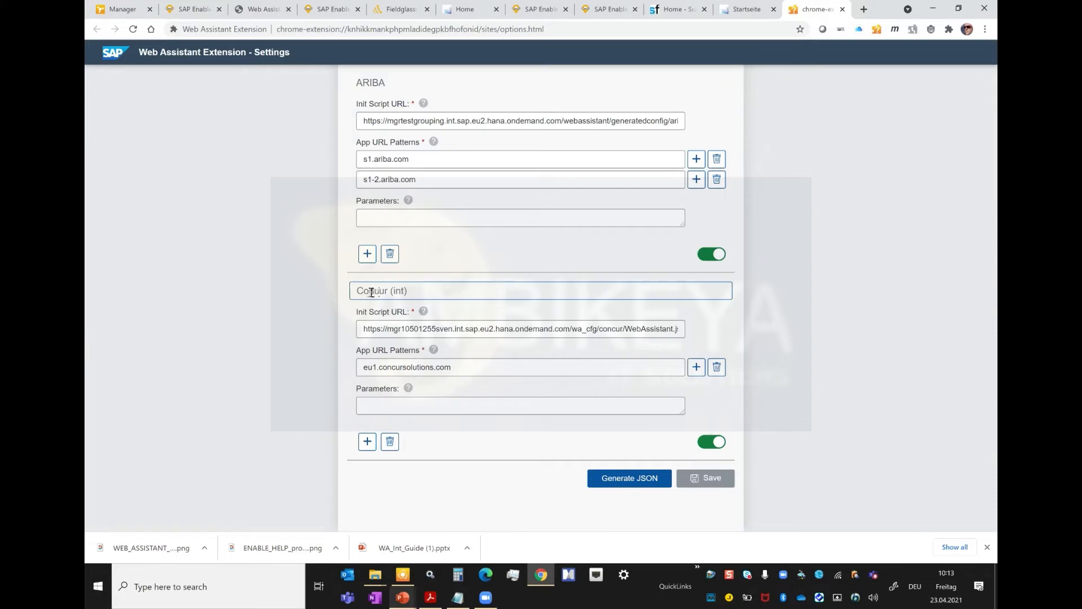
click(387, 326)
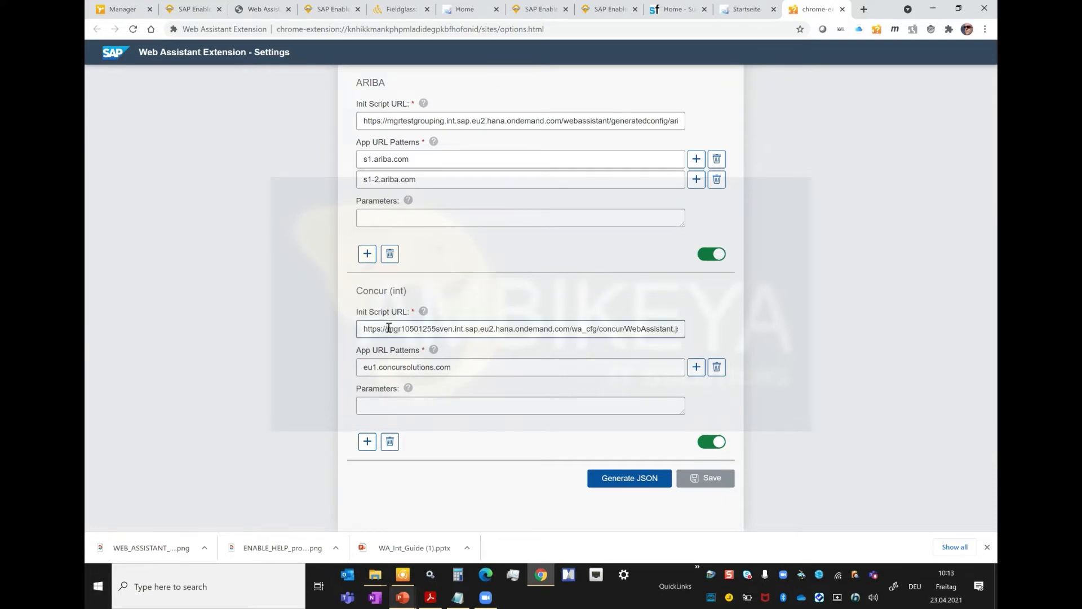
double_click(417, 329)
drag(465, 328, 570, 329)
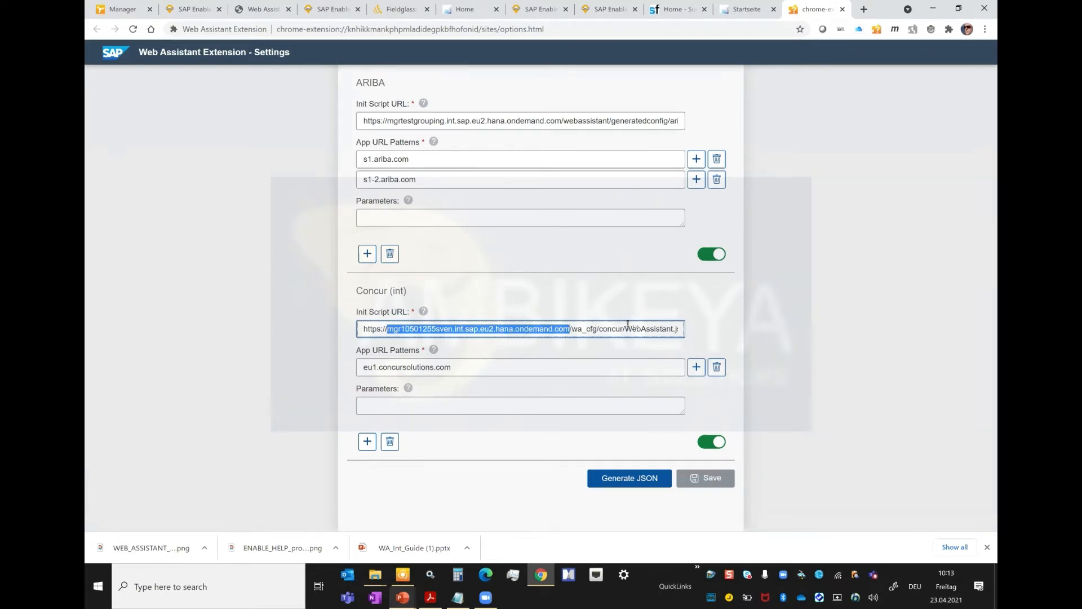
drag(627, 329, 777, 346)
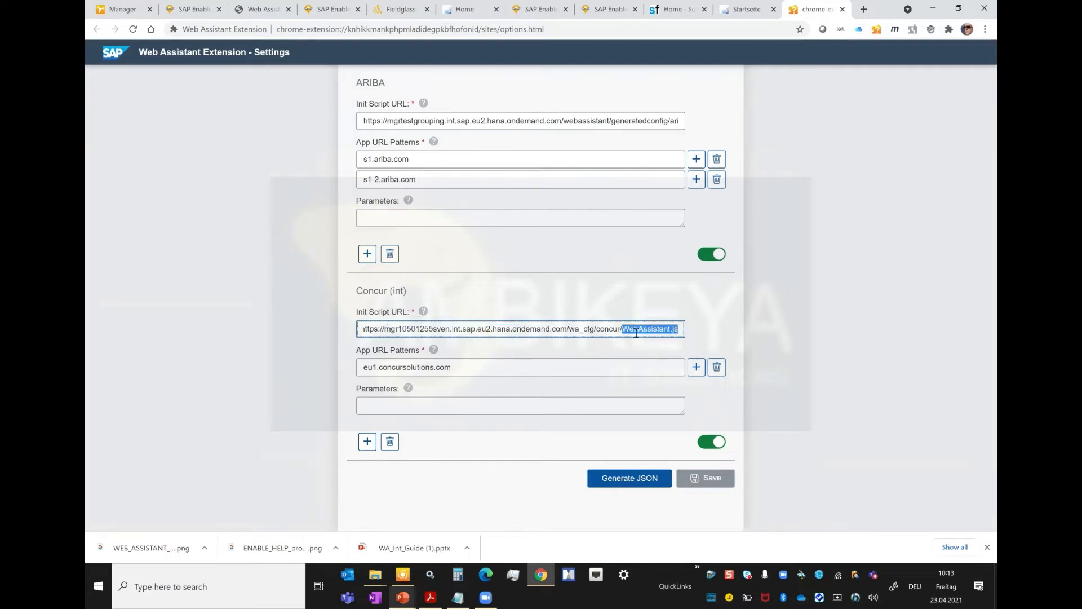
click(679, 329)
drag(679, 329, 322, 339)
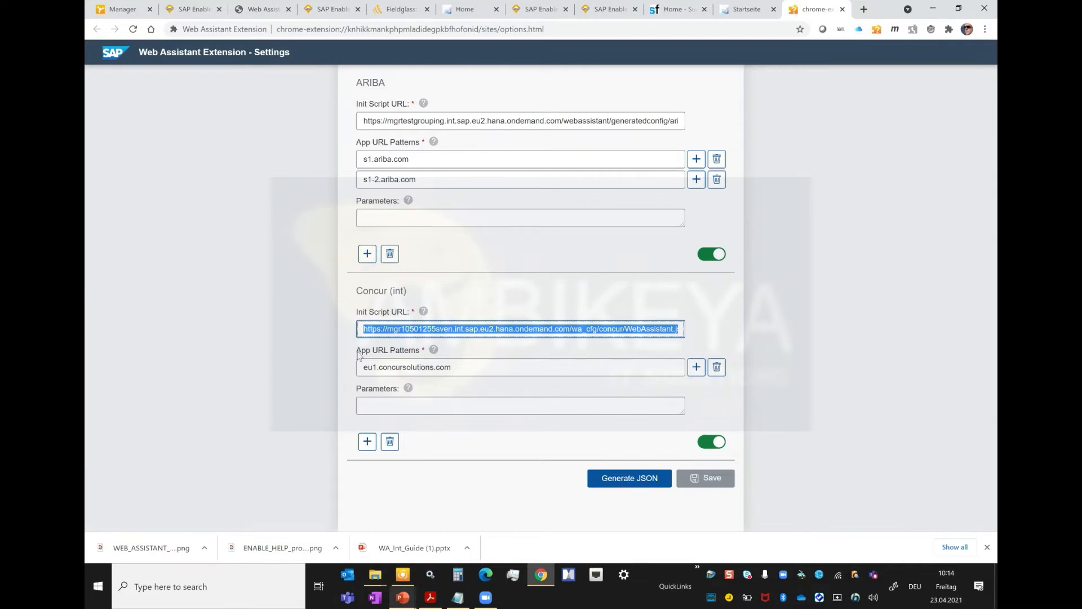
Step: Examine the App URL pattern of the Concur (int) entry, together with its Init Script URL and Parameters
click(451, 368)
key(ctrl+a)
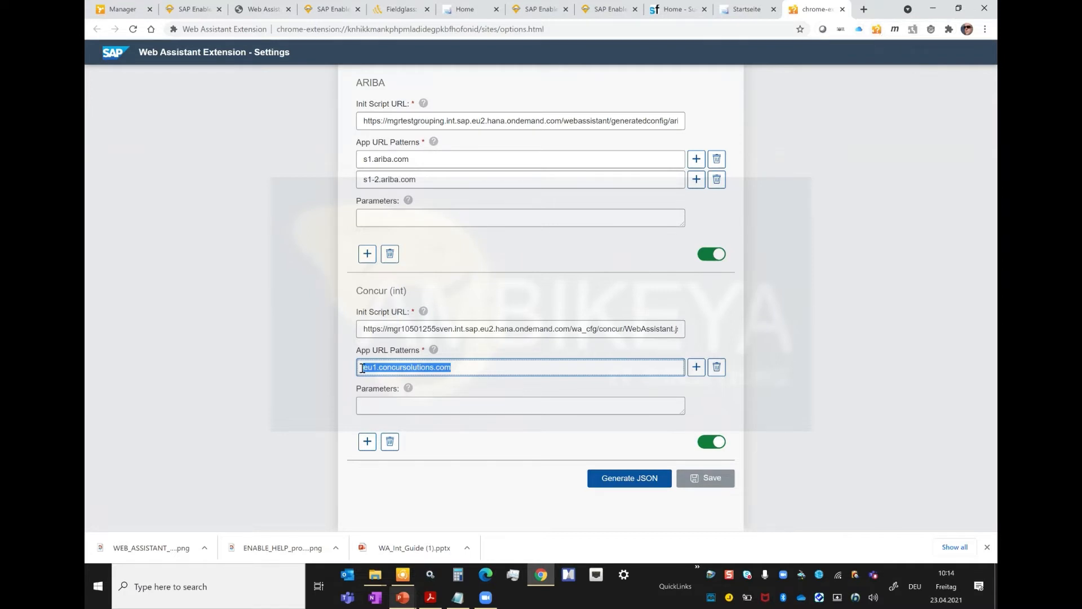
drag(391, 328, 691, 332)
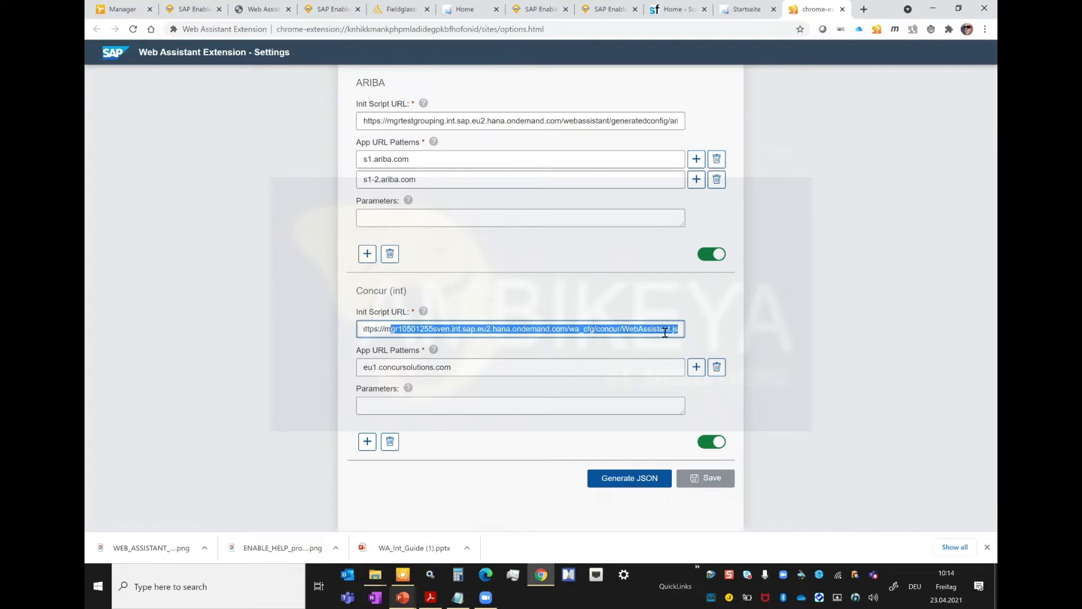
click(382, 402)
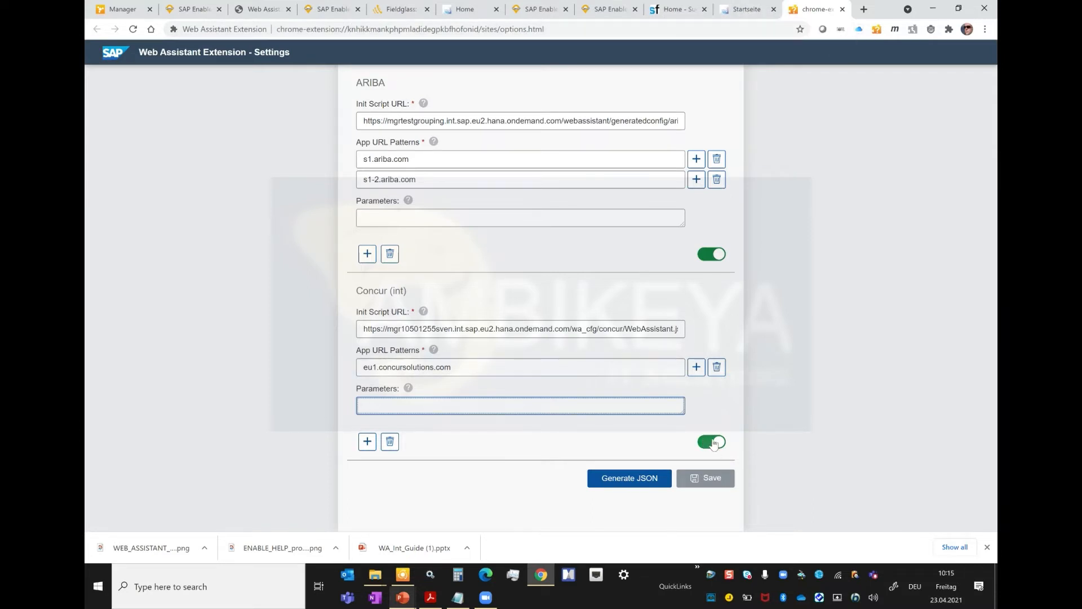
Step: Open SAP Concur from the Travel and Expenses tile of the Fiori launchpad and check the Web Assistant Extension there
click(749, 9)
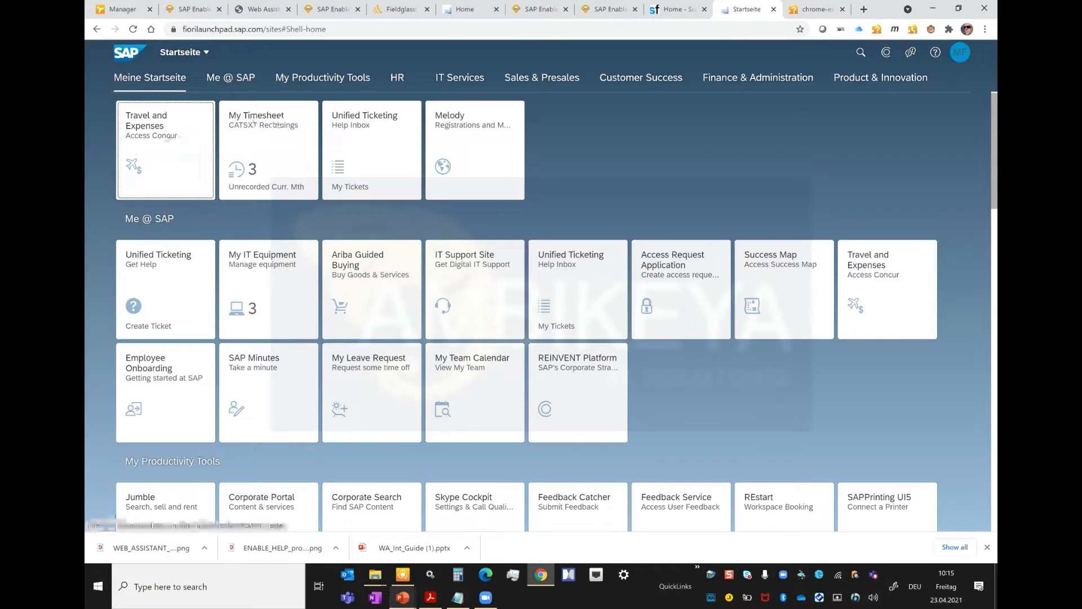
click(157, 165)
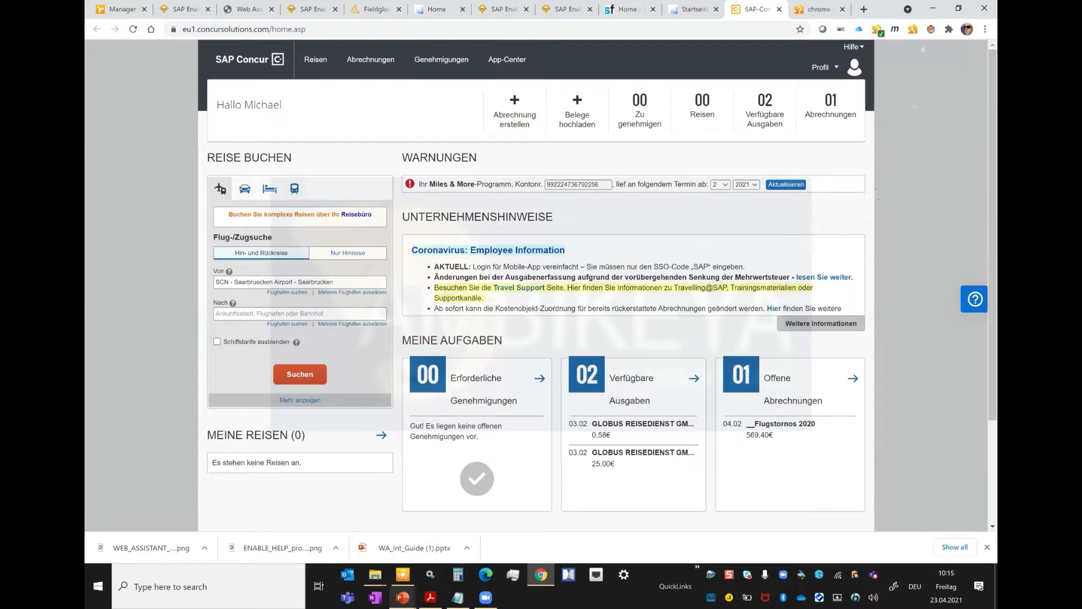
click(879, 30)
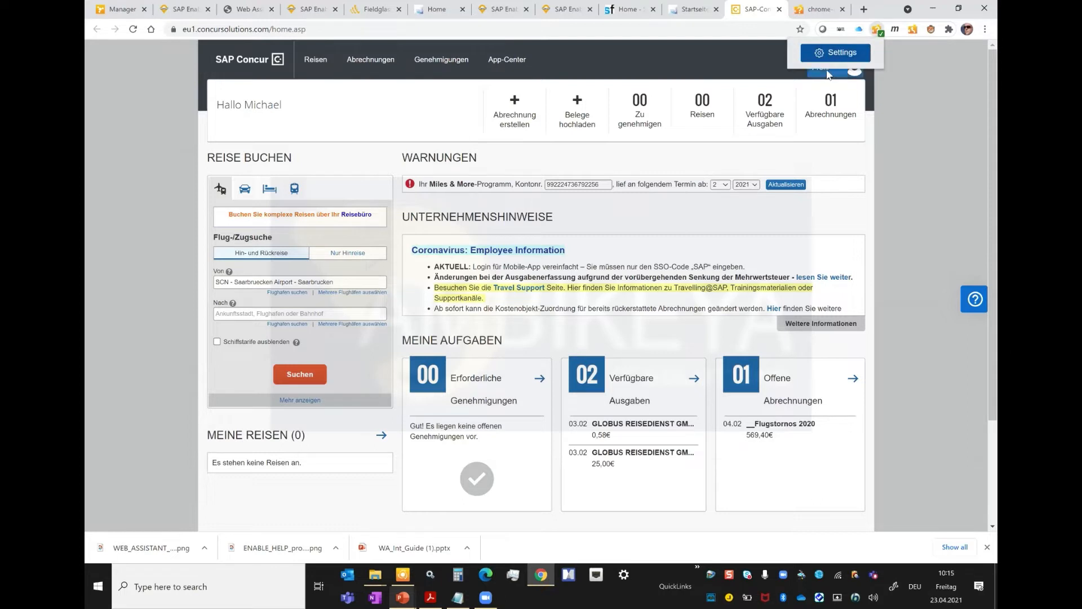
Step: Copy the Concur (int) Init Script URL from the extension settings and open the WebAssistant.js script in a new browser tab
click(829, 7)
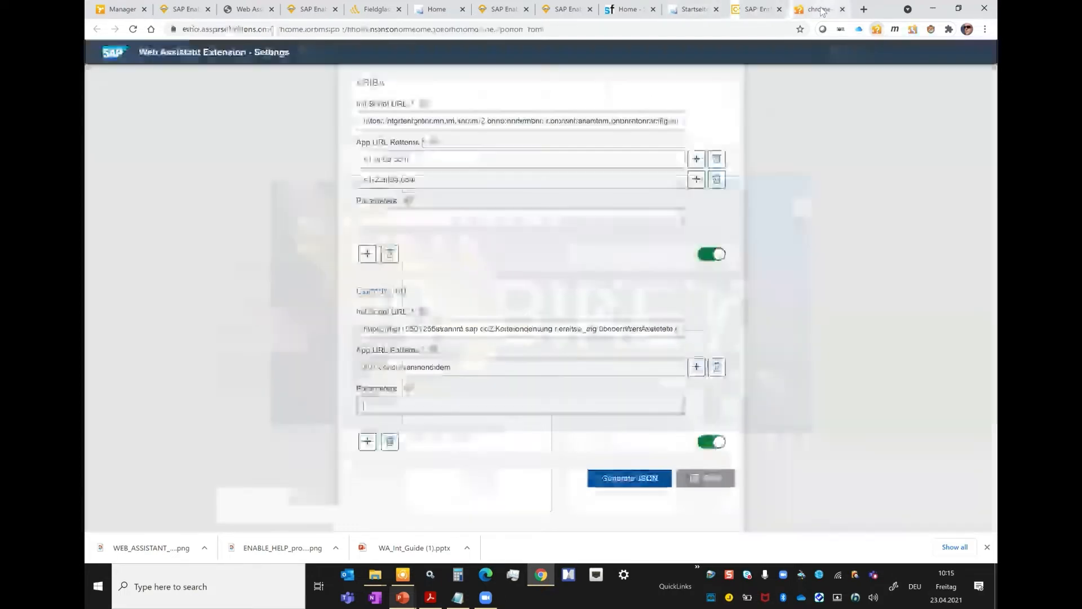
drag(476, 328, 685, 331)
click(684, 329)
drag(534, 347, 355, 347)
key(ctrl+c)
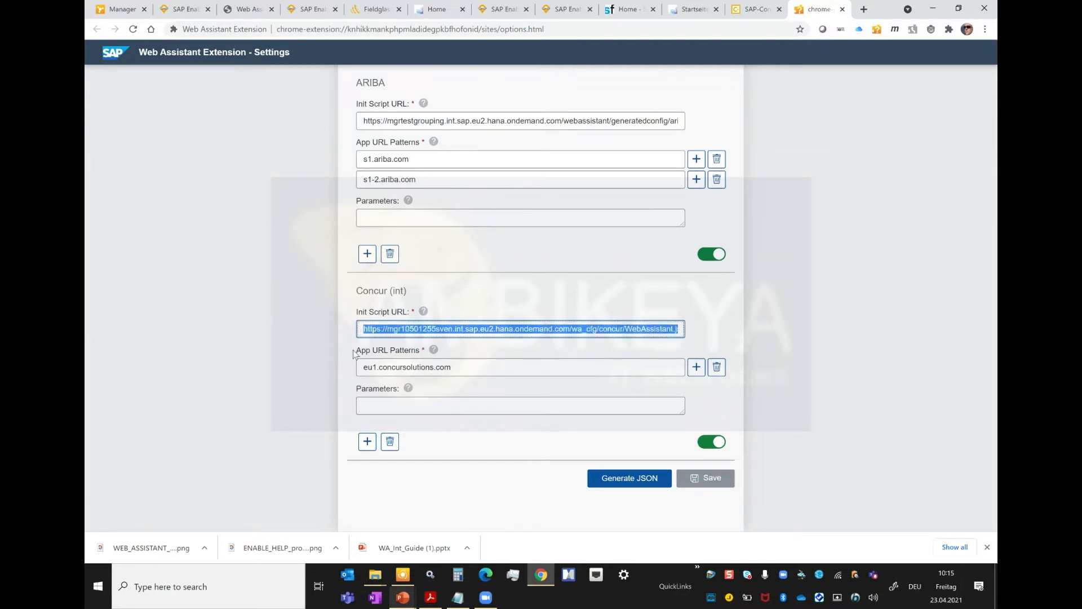
click(864, 9)
key(ctrl+v)
click(442, 53)
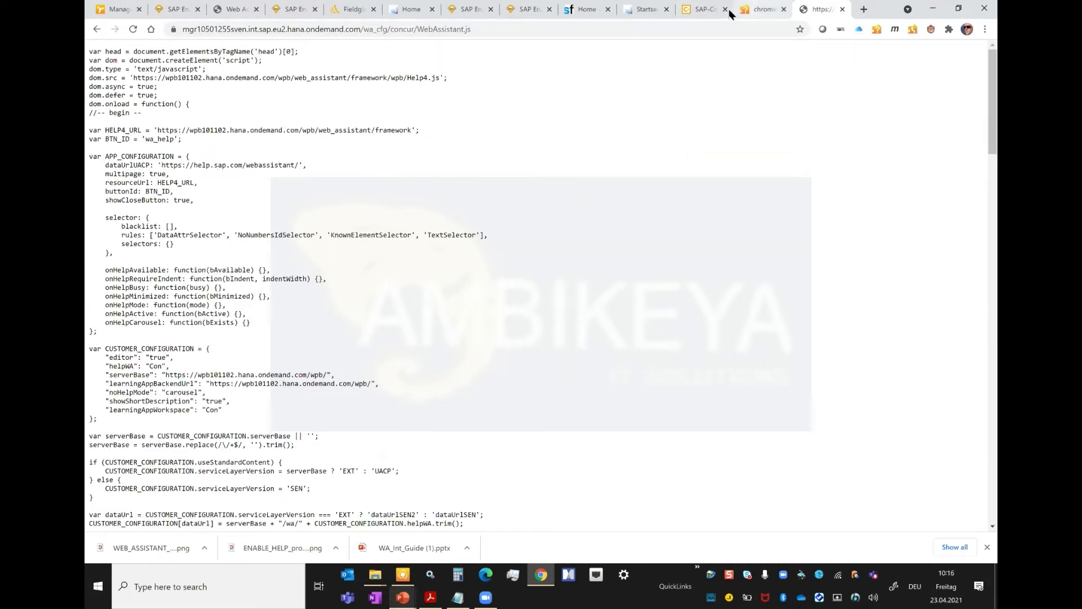
Step: Recheck the extension on the Concur page and examine the APP_CONFIGURATION and CUSTOMER_CONFIGURATION blocks in the WebAssistant.js script
click(707, 10)
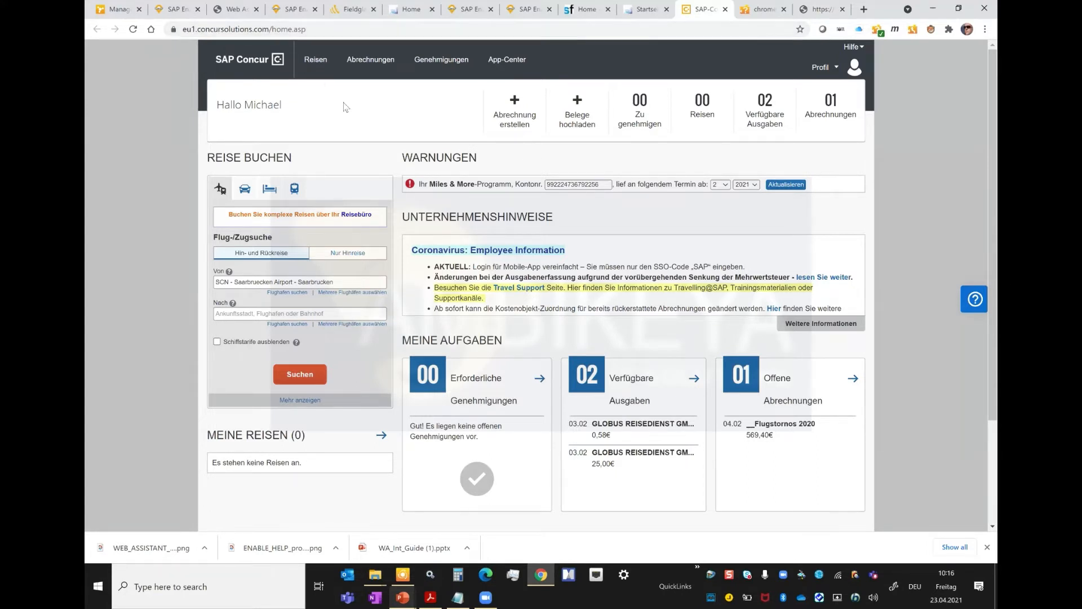
click(878, 31)
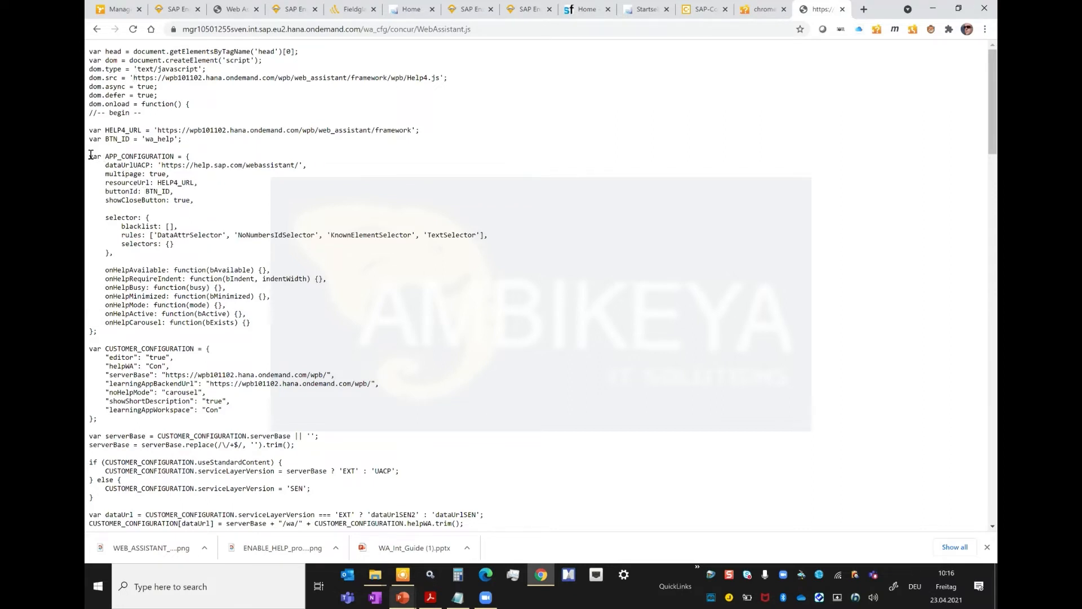
drag(110, 156, 193, 156)
click(151, 161)
double_click(126, 165)
scroll(168, 313, down, 2)
scroll(168, 313, down, 2)
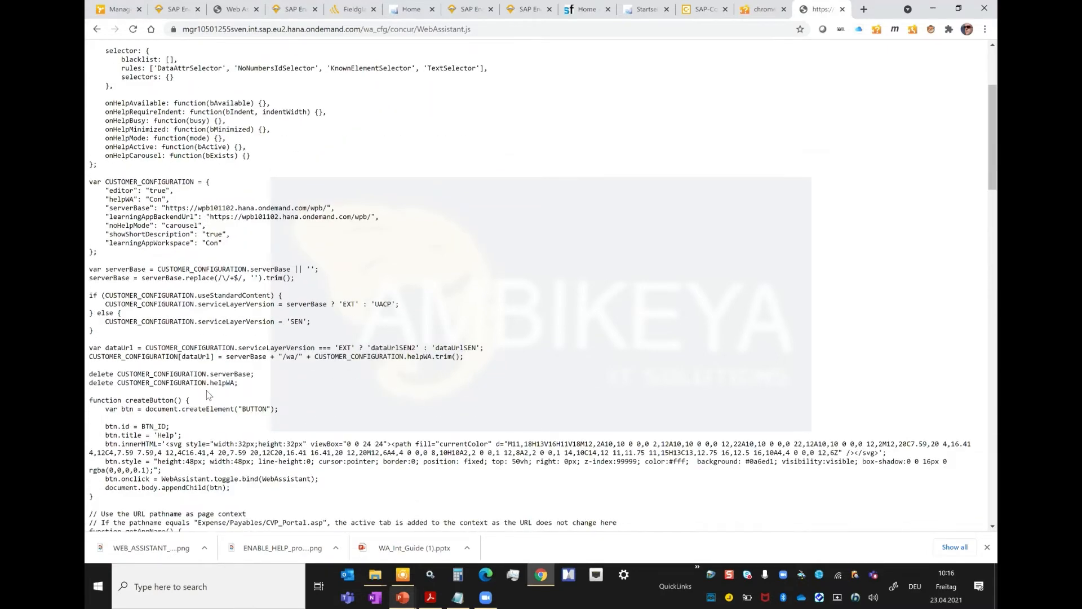
Step: Examine the values returned by the getTheme, getProduct and getVersion functions and the selector extensions in the script
scroll(208, 393, down, 6)
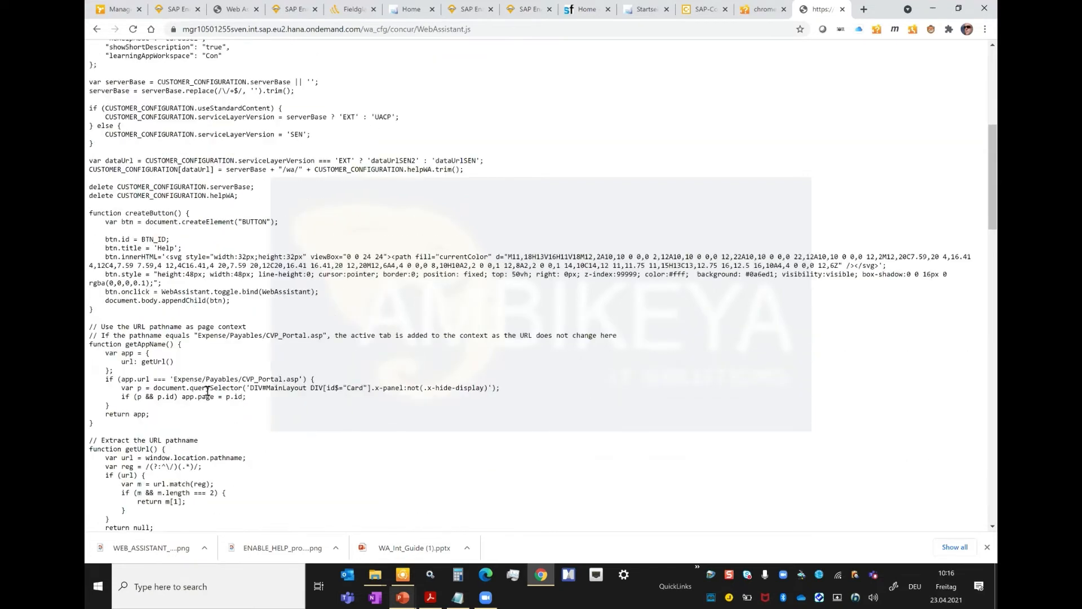
scroll(207, 391, down, 7)
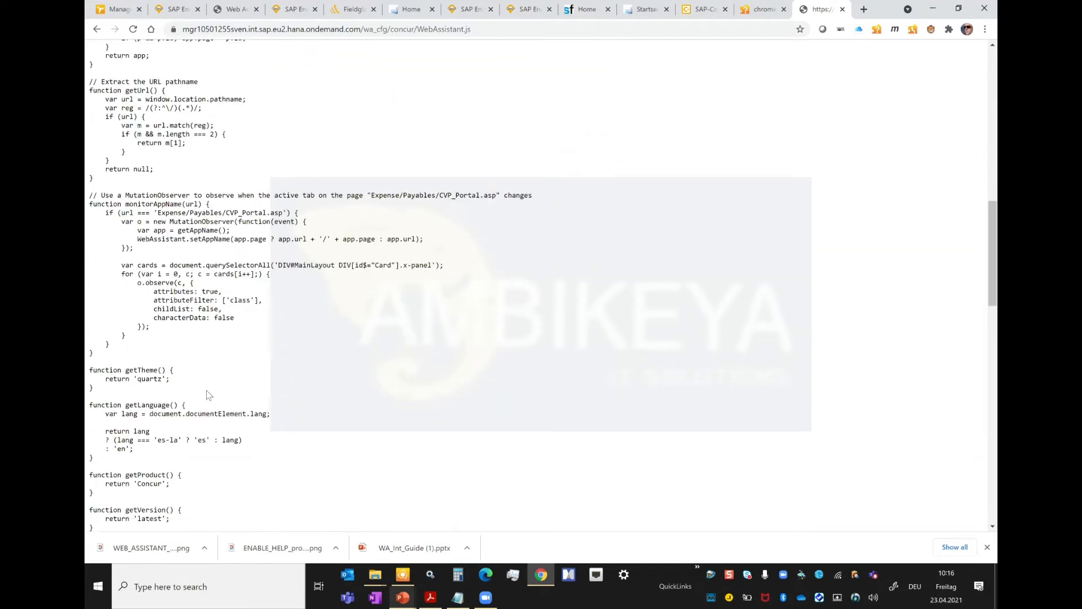
double_click(150, 378)
scroll(237, 383, down, 3)
double_click(149, 352)
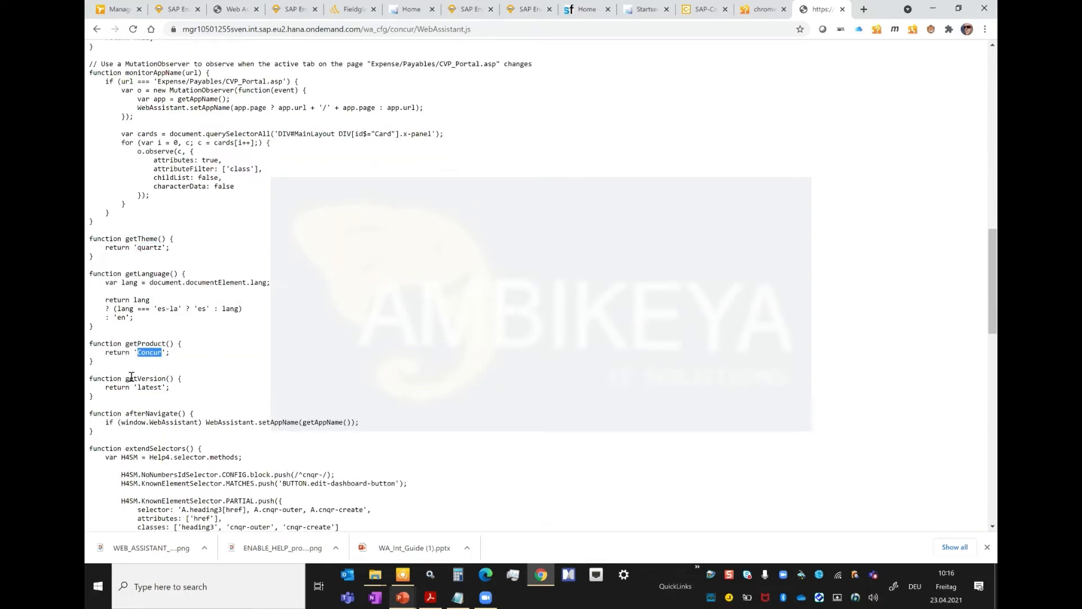
double_click(147, 387)
scroll(192, 402, down, 5)
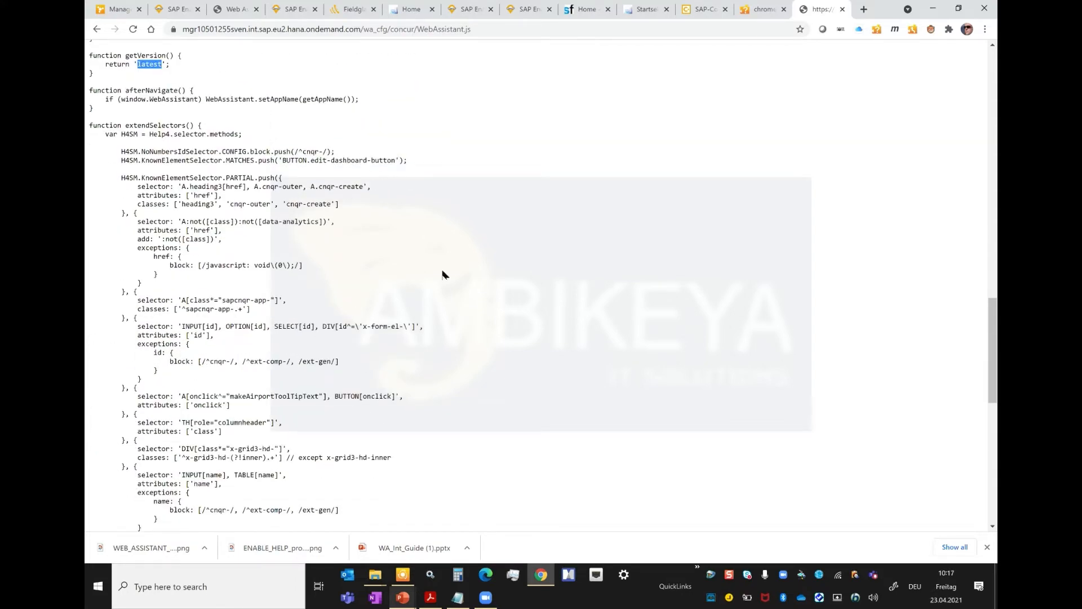
Step: Revisit the extension settings, return to the SAP Concur home page and open the Web Assistant help there
click(765, 9)
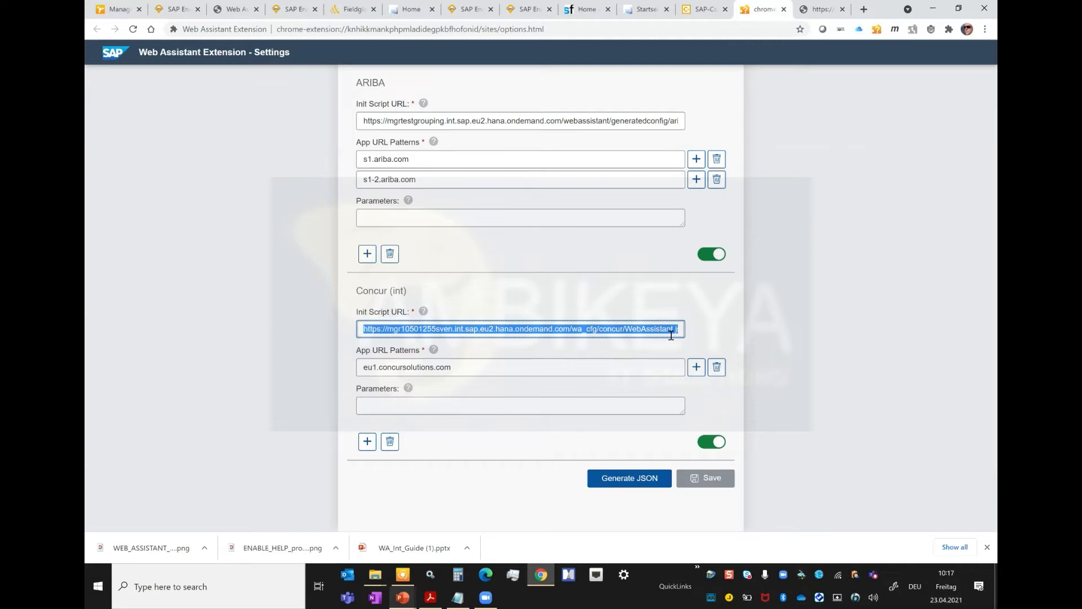
click(707, 8)
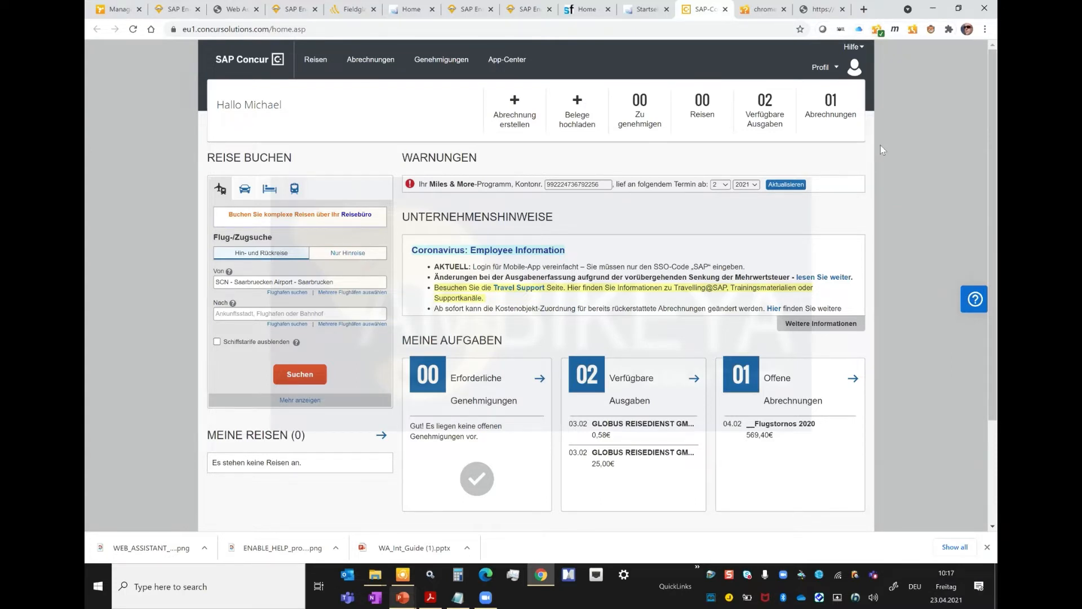
click(971, 305)
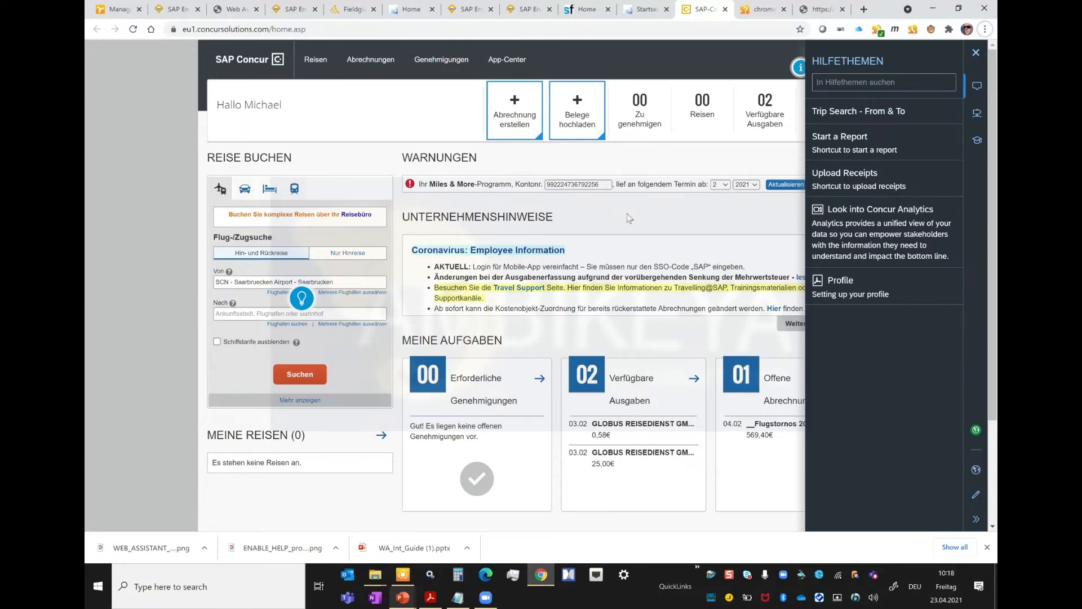
Step: Switch to the running PowerPoint slide show on the slide 'Run Time Data Flow – Integration based on Application Setting'
key(alt+Tab)
key(alt+Tab)
key(alt+Tab)
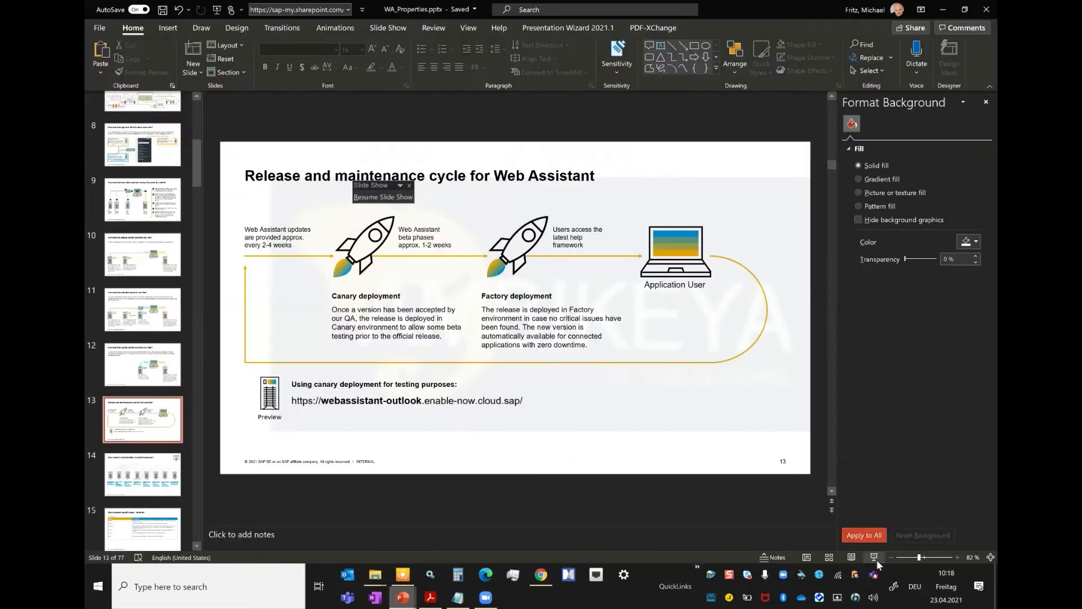
mouse_move(403, 598)
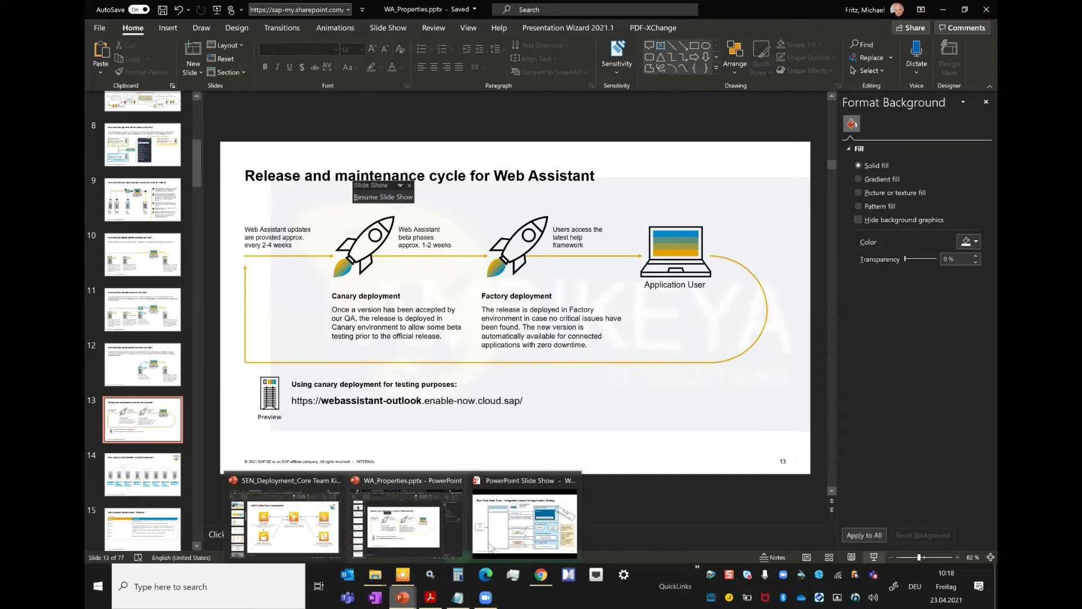
click(513, 539)
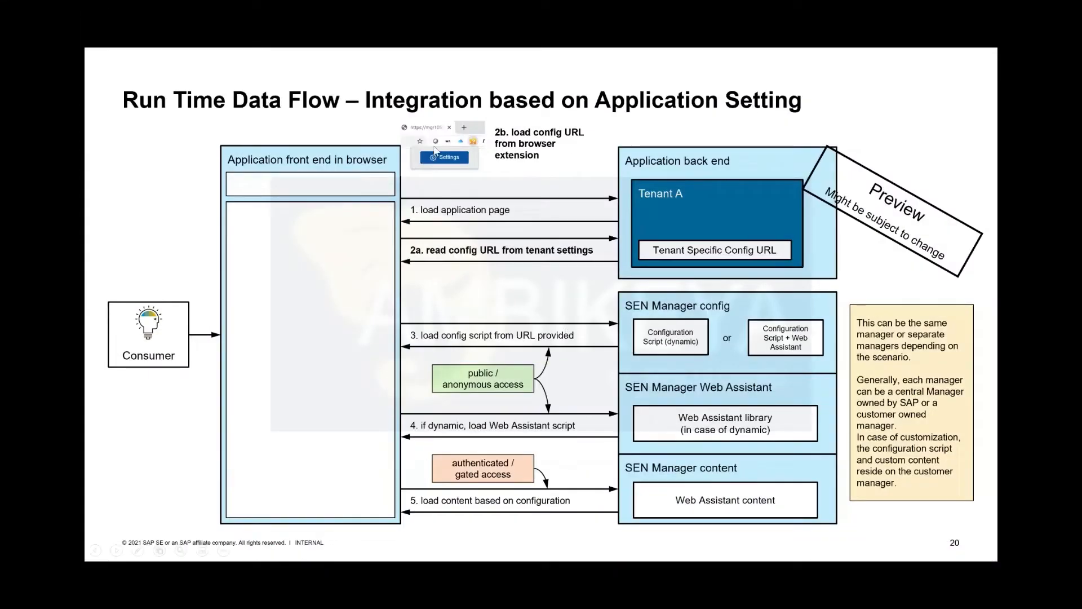
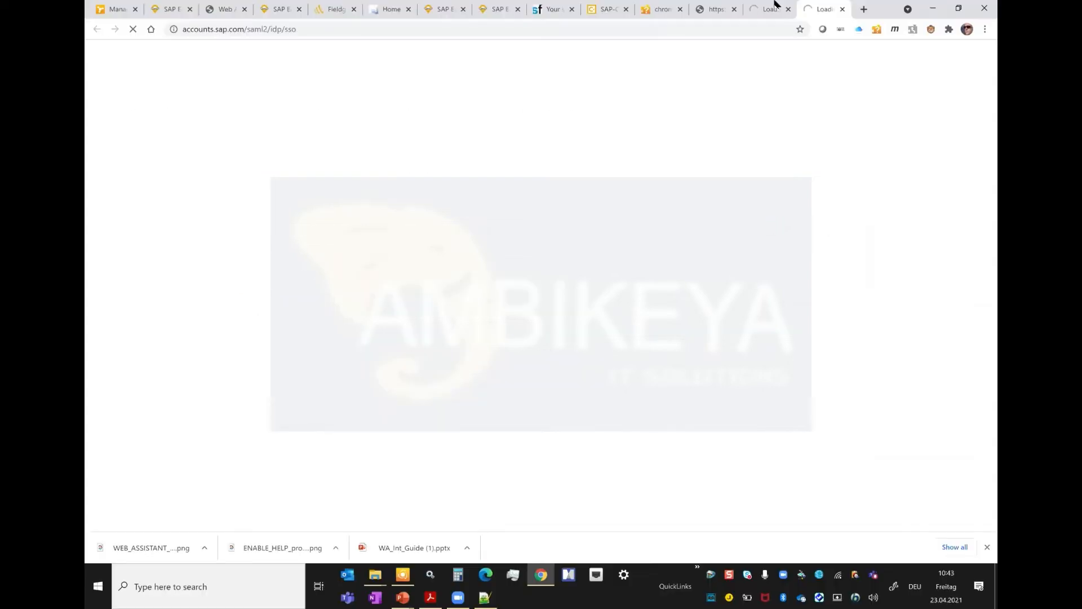
Step: Close the stray SAP login tabs and copy the web address of the Web Assistant Link Generator
click(788, 10)
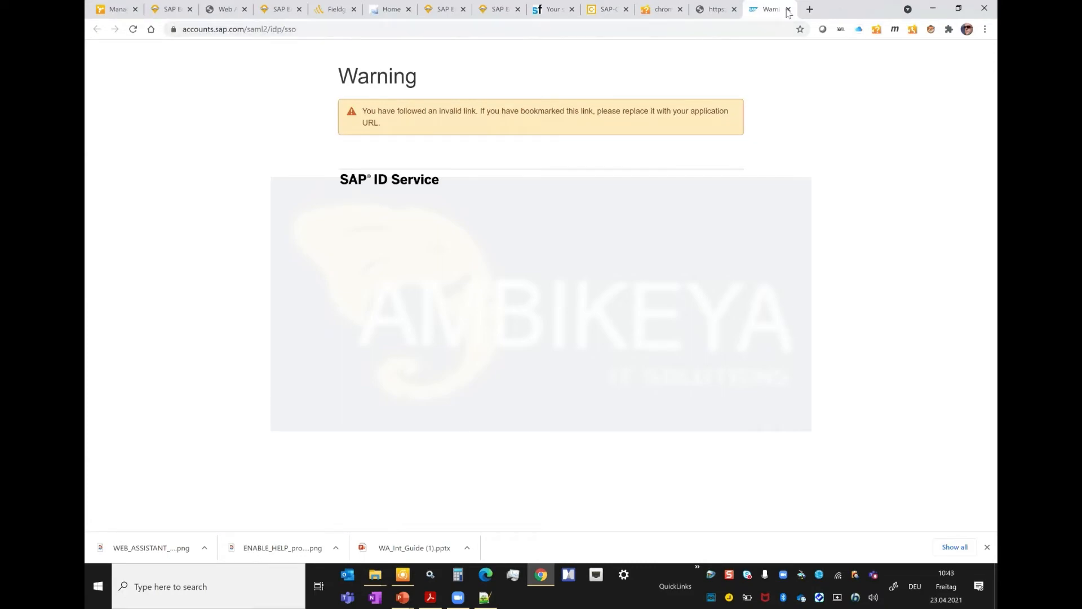
click(789, 10)
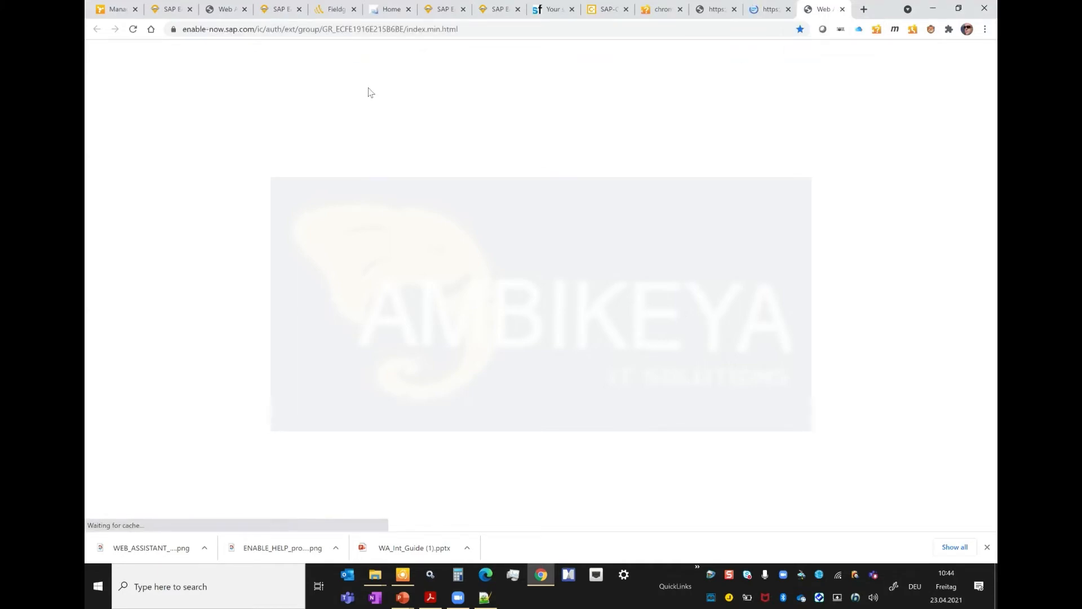
click(296, 29)
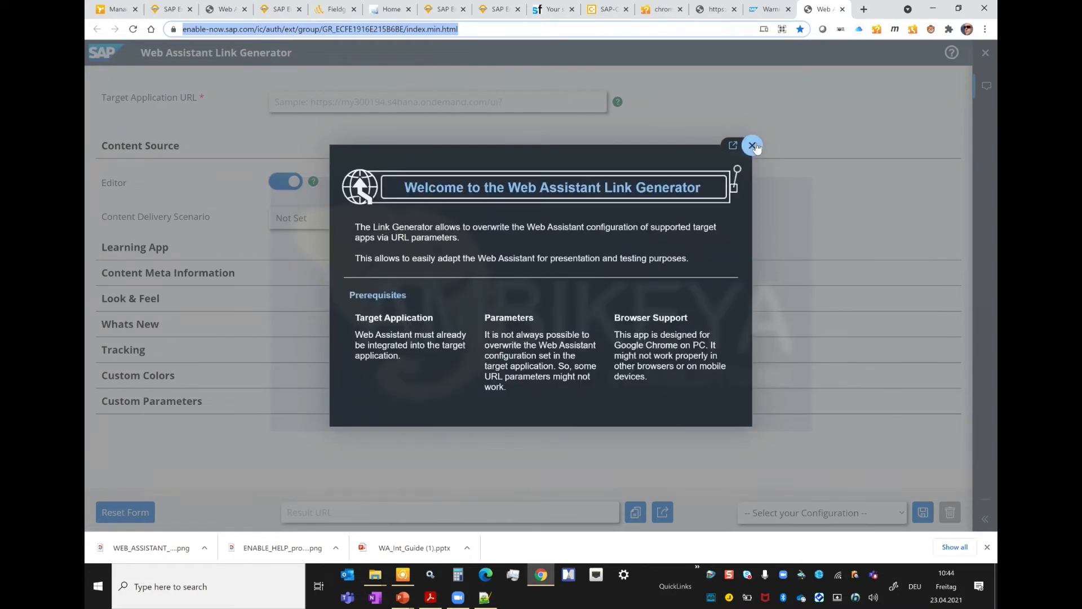
right_click(416, 33)
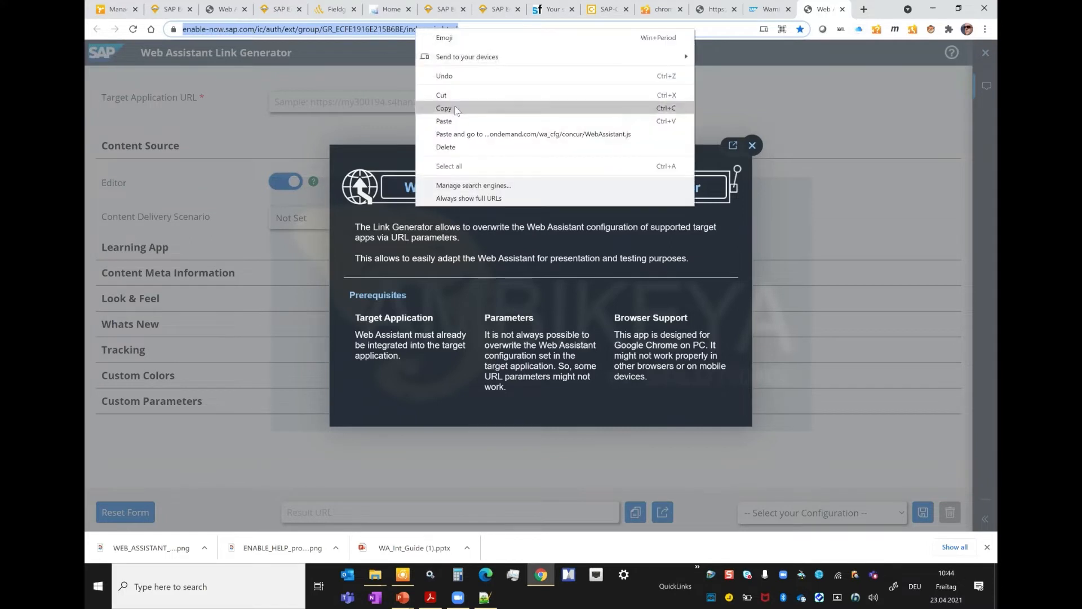
click(454, 108)
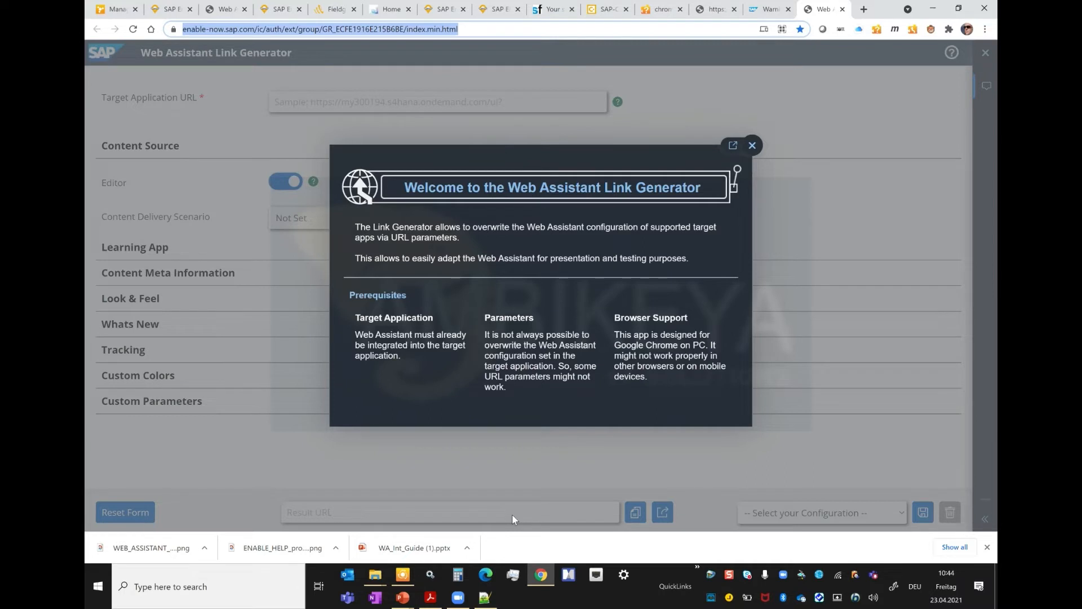
key(alt+Tab)
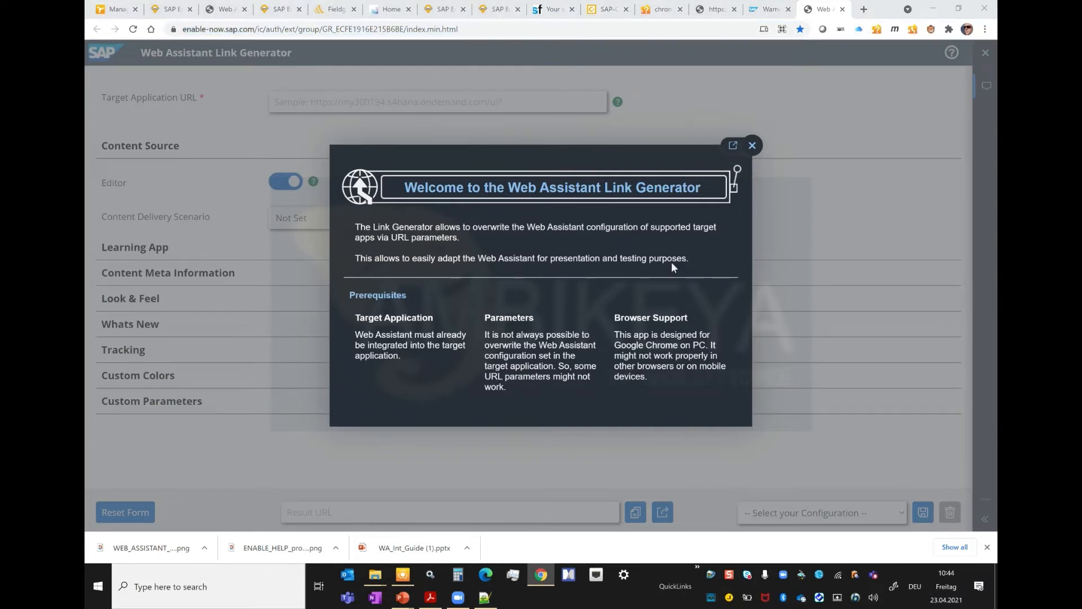
Step: Dismiss the Link Generator's welcome message and display its help topics beside the Target Application URL field
click(784, 221)
click(753, 146)
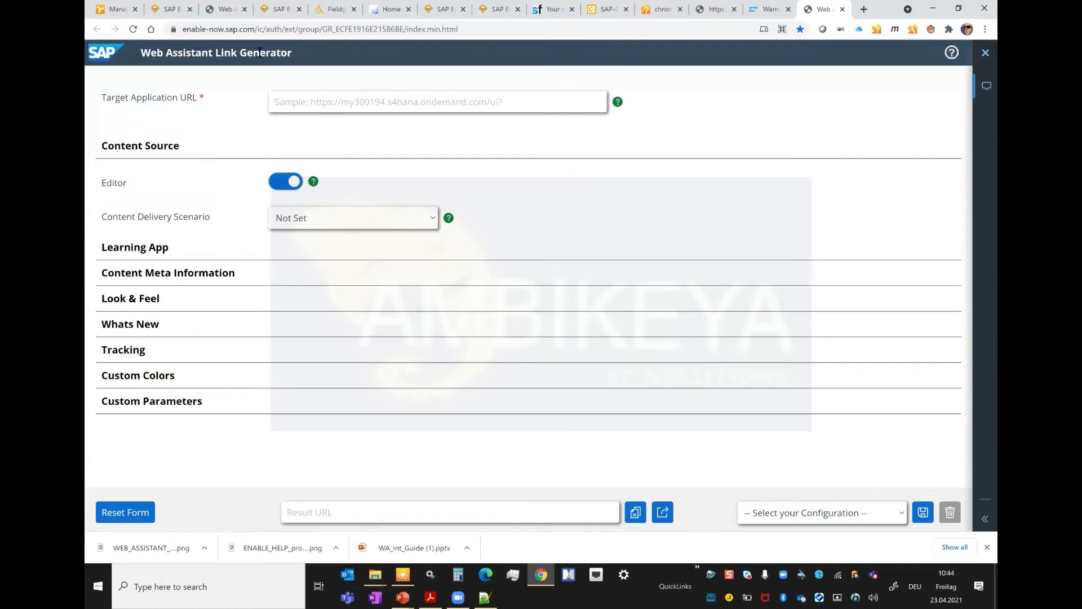
click(952, 53)
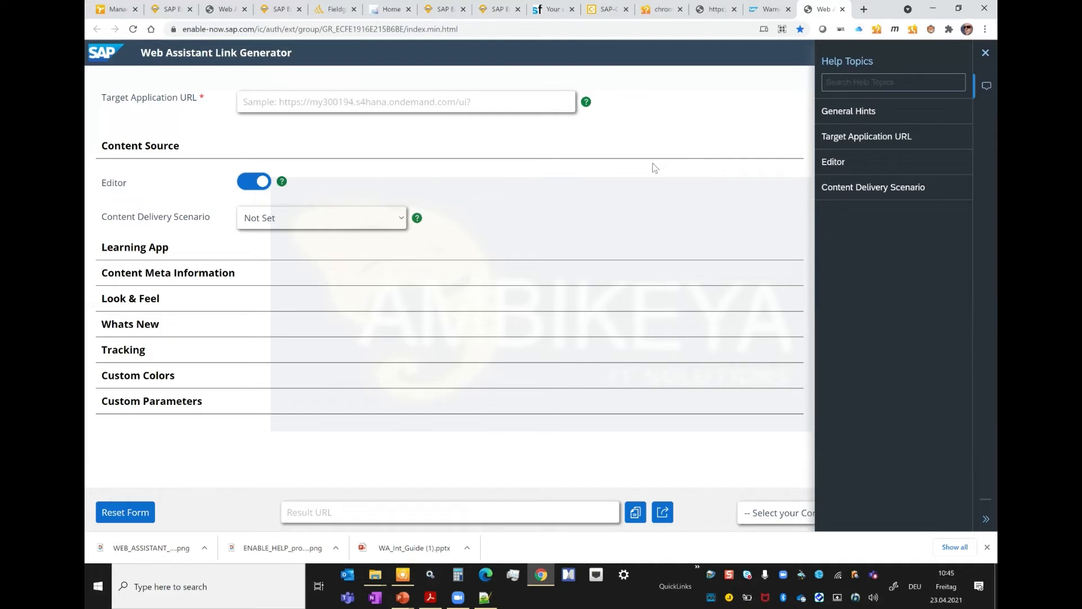
click(274, 99)
click(335, 107)
Step: Log back in to the expired SuccessFactors session and go from the Admin Center to the home page
click(566, 10)
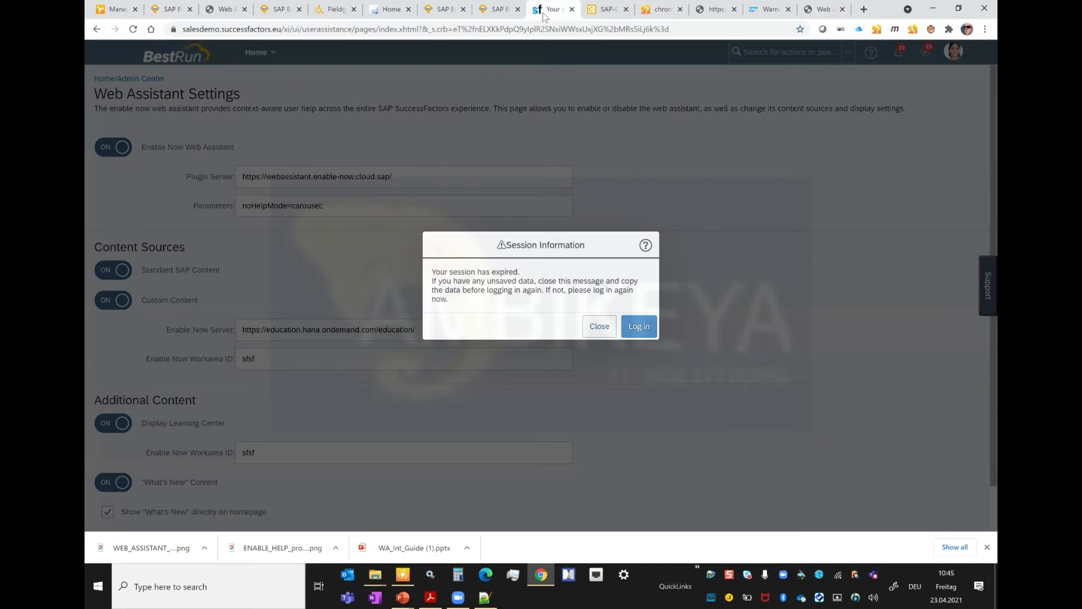
click(641, 327)
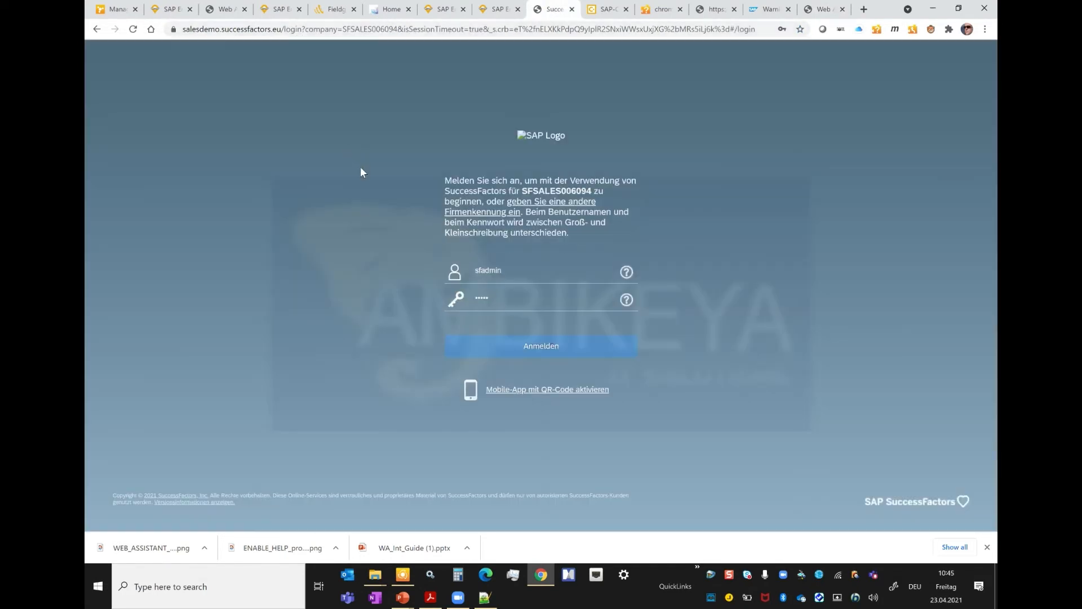
click(541, 350)
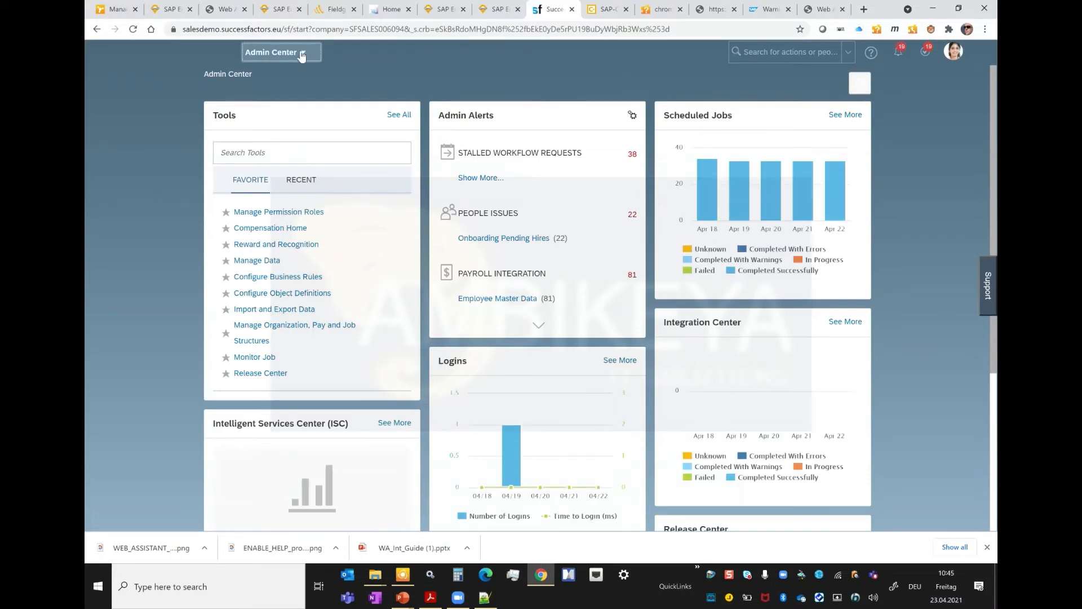
click(279, 52)
click(274, 69)
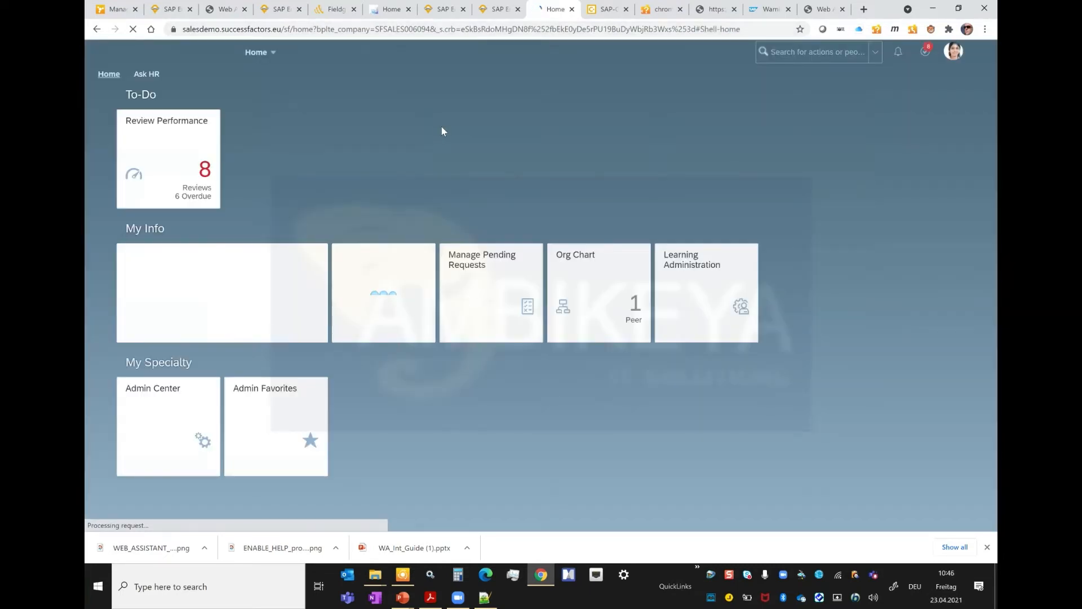
click(303, 32)
click(315, 33)
key(ctrl+shift+Left)
key(ctrl+shift+Left)
key(ctrl+shift+Left)
key(ctrl+shift+Left)
key(ctrl+shift+Left)
key(ctrl+shift+Left)
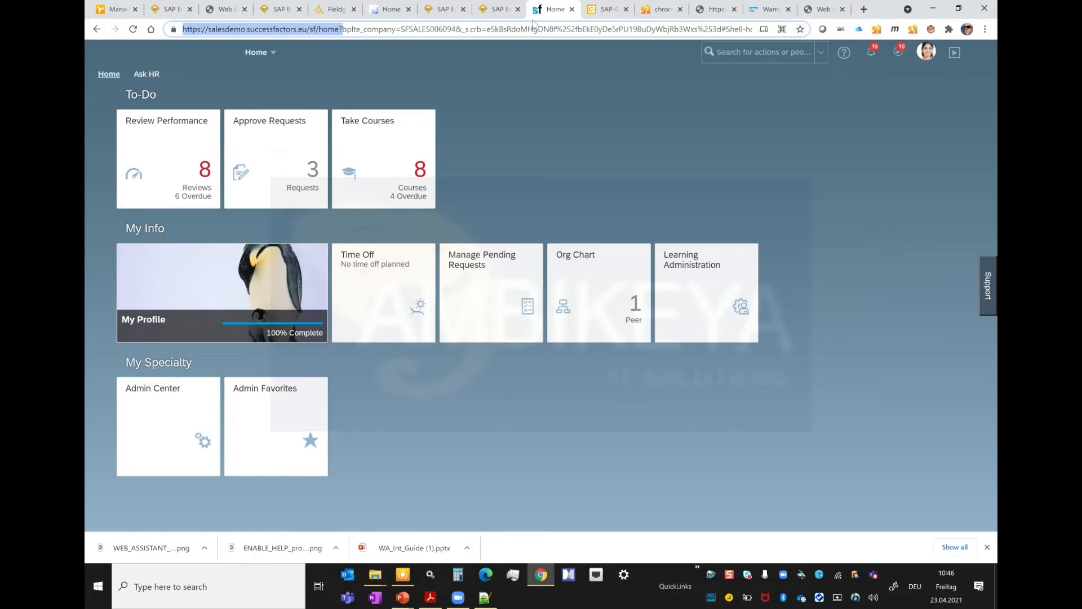
click(828, 11)
key(ctrl+v)
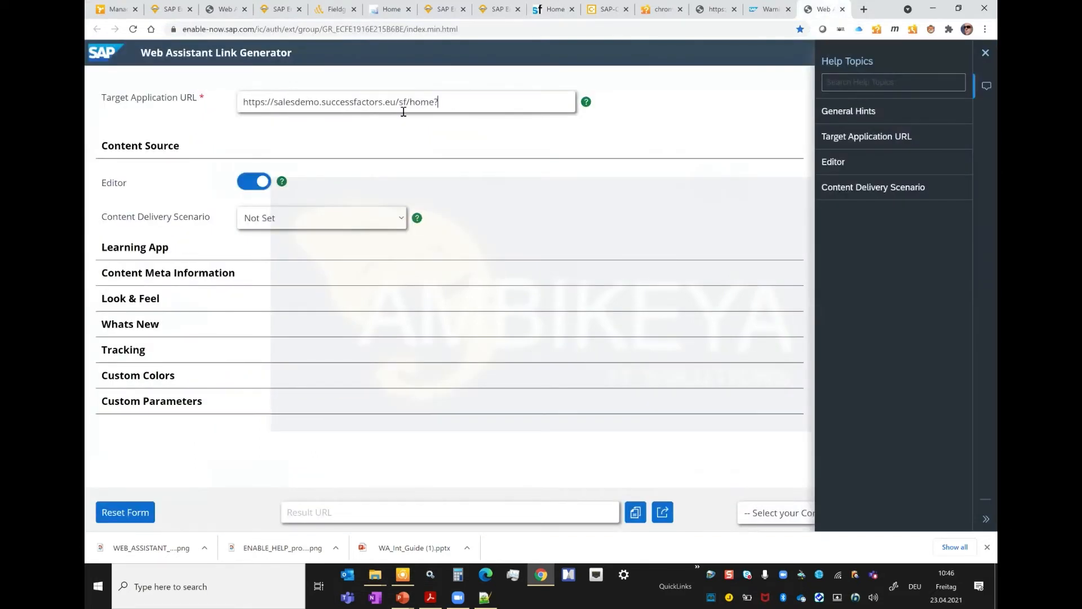
text(?)
Step: Set the Content Delivery Scenario to Custom Content only and paste the demo workarea's address from Enable Now Manager as the Manager URL
click(332, 225)
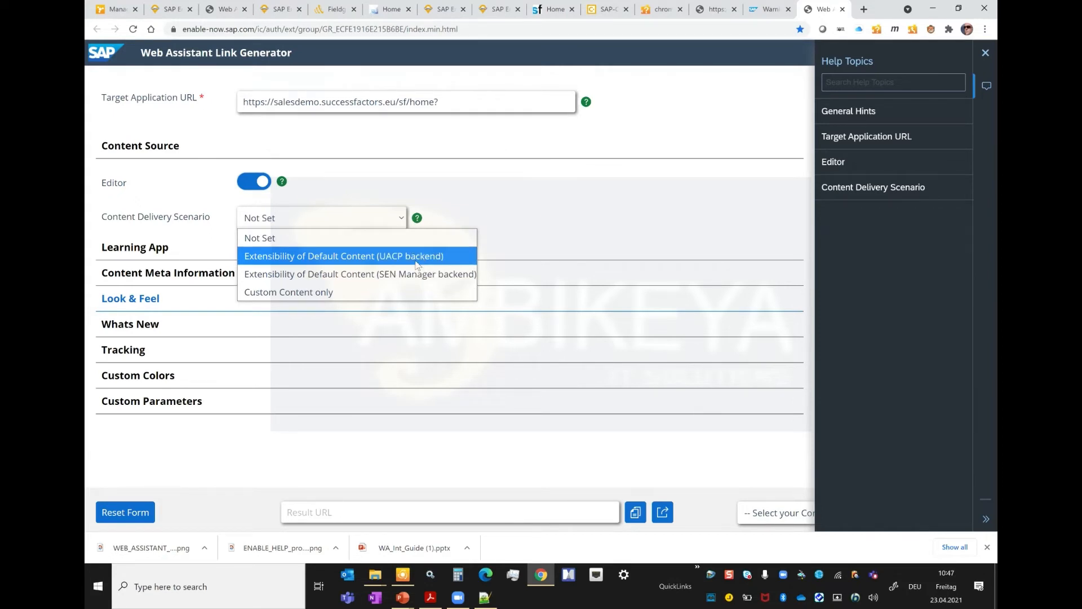
click(361, 291)
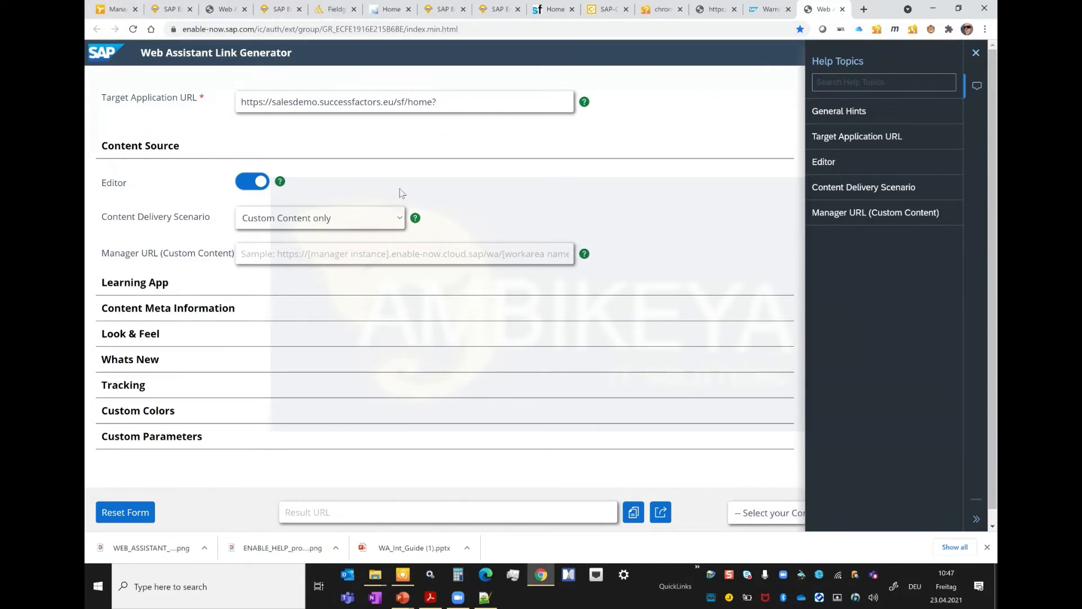
click(116, 9)
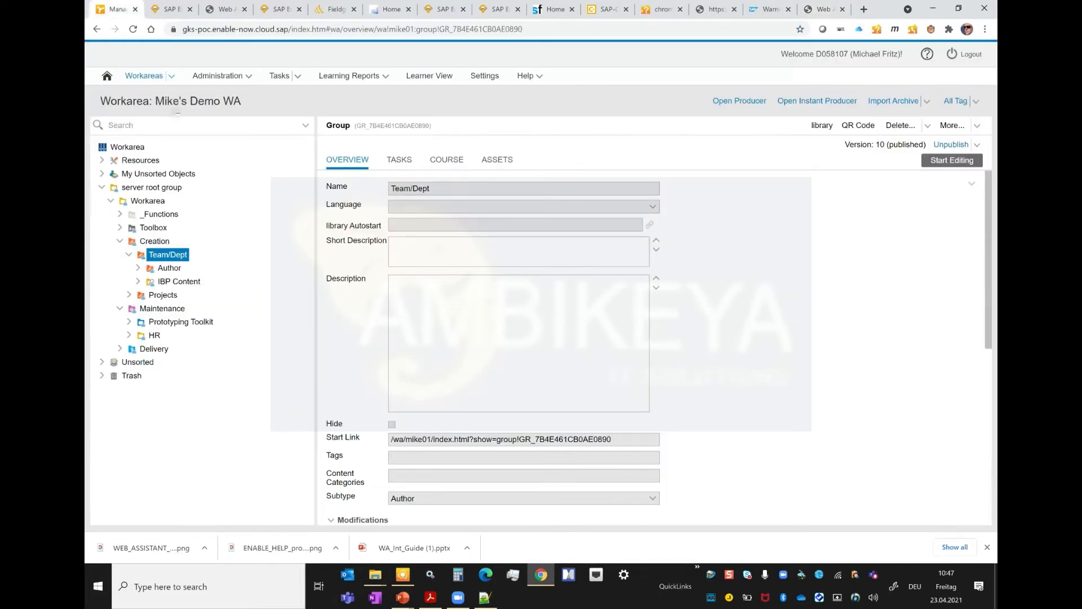
triple_click(86, 103)
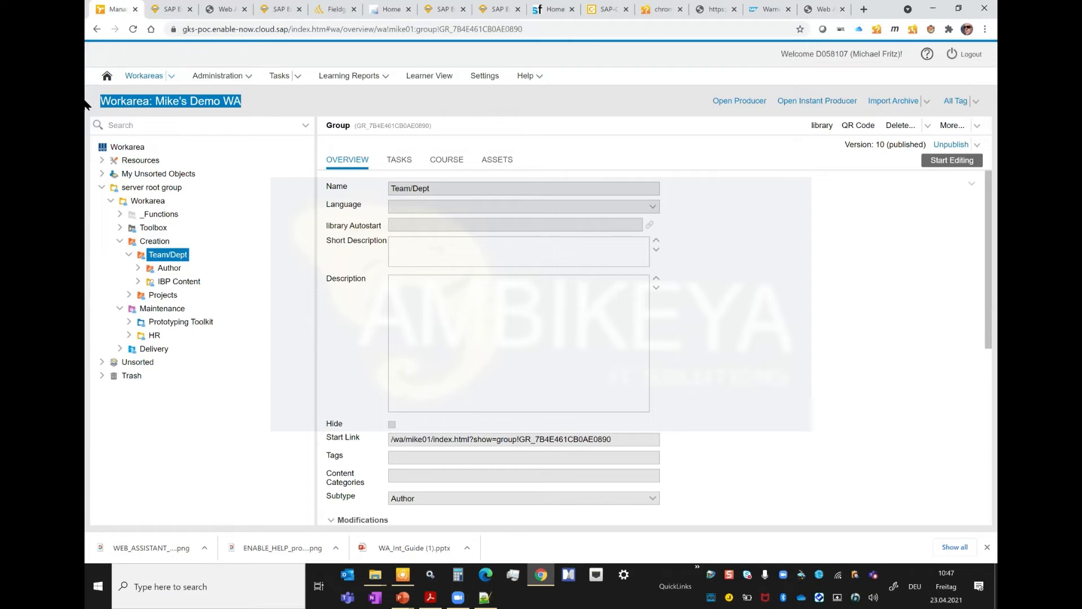
click(309, 29)
click(417, 29)
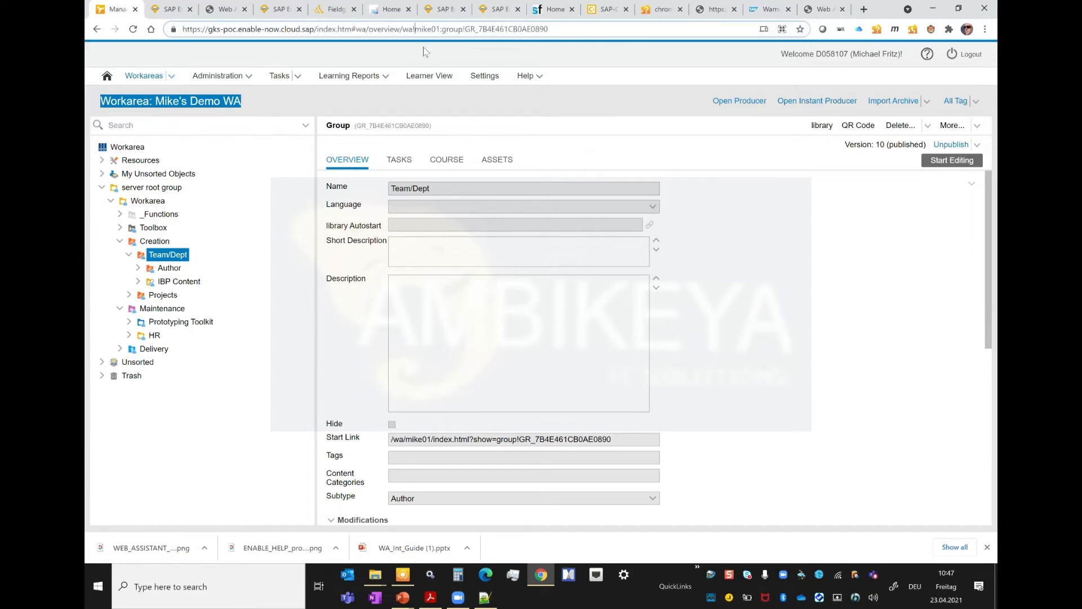
key(shift+Home)
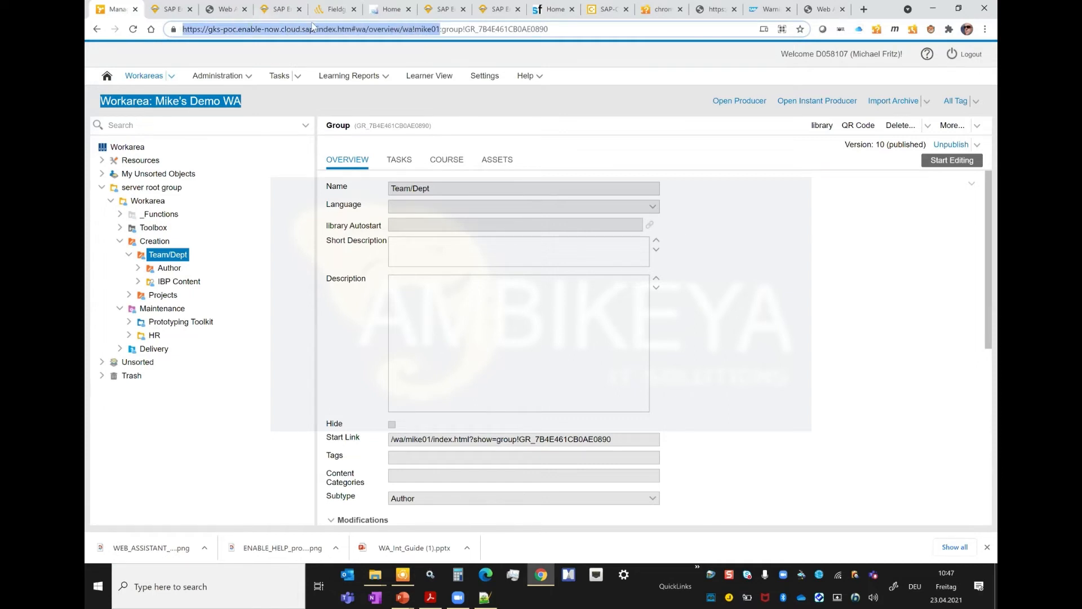
click(562, 10)
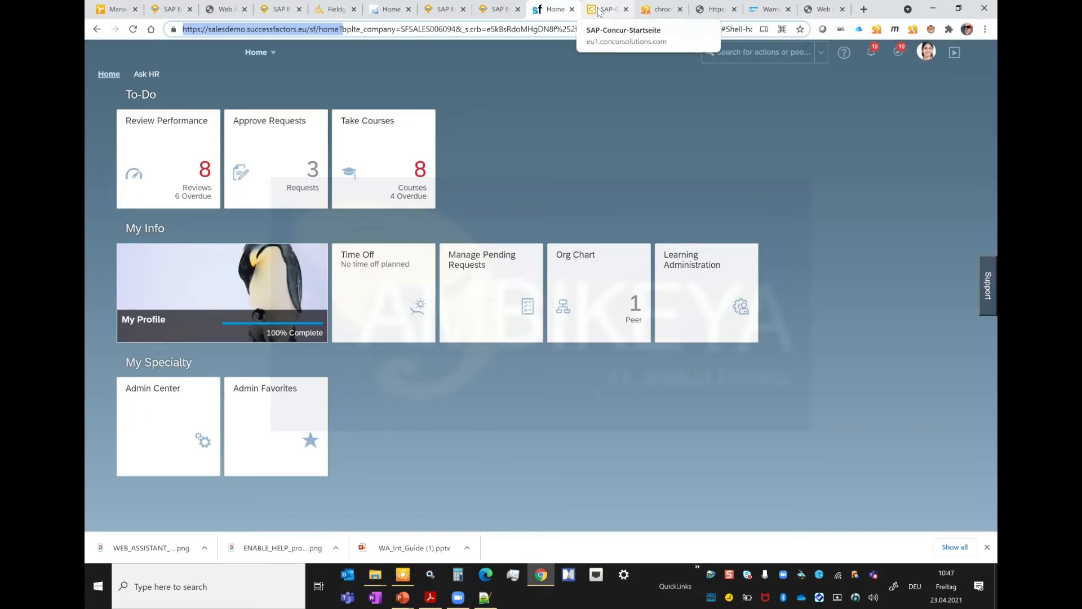
click(822, 9)
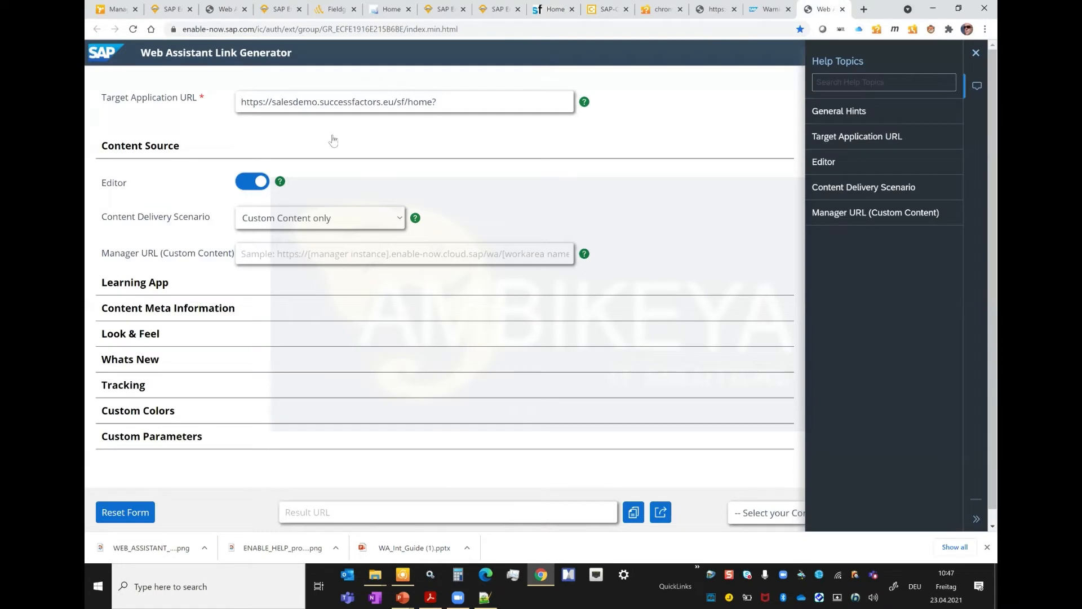
click(273, 250)
key(ctrl+v)
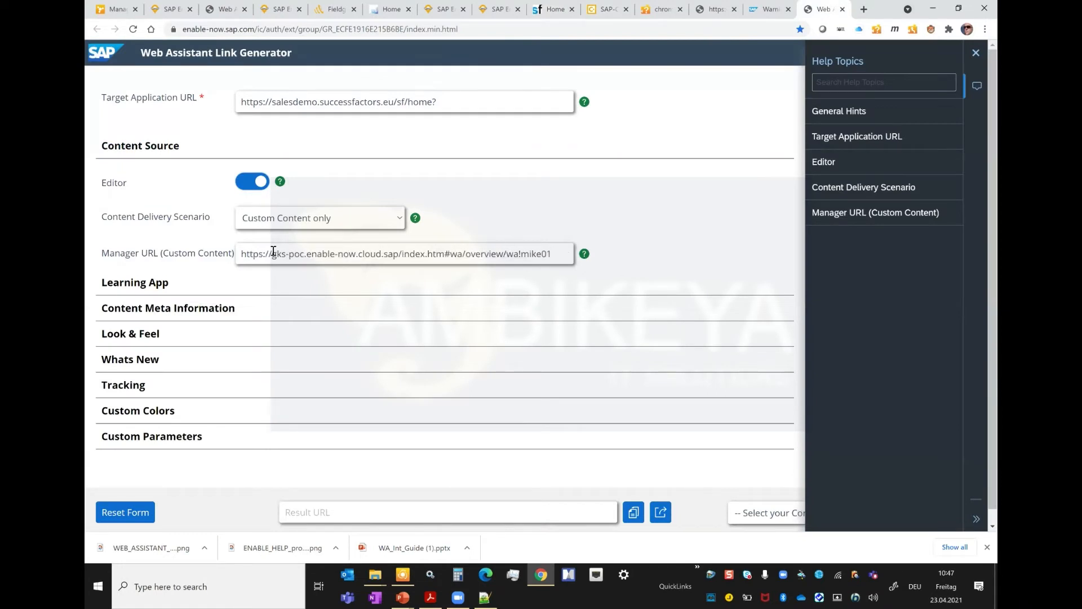
key(BackSpace)
text(/)
key(ctrl+shift+Left)
key(ctrl+shift+Left)
key(ctrl+shift+Left)
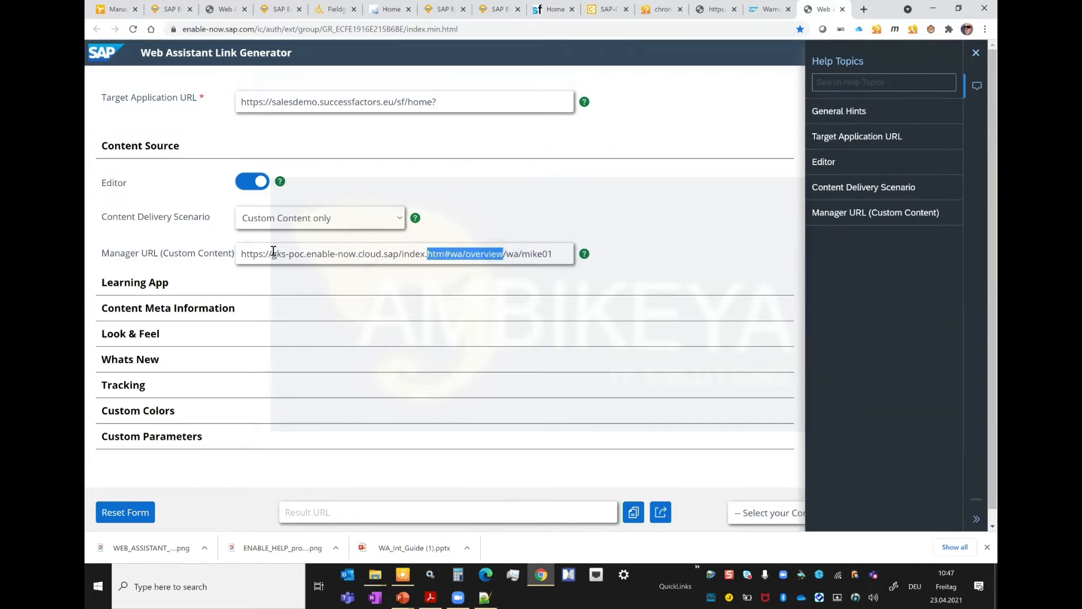
key(ctrl+shift+Left)
key(BackSpace)
key(BackSpace)
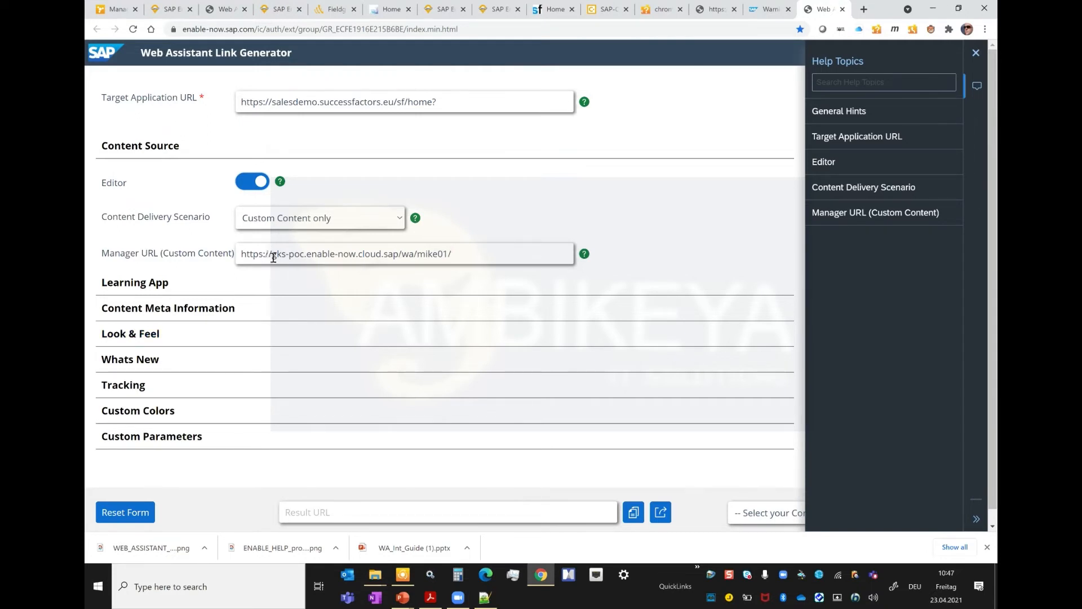
drag(304, 255, 279, 256)
drag(402, 255, 448, 255)
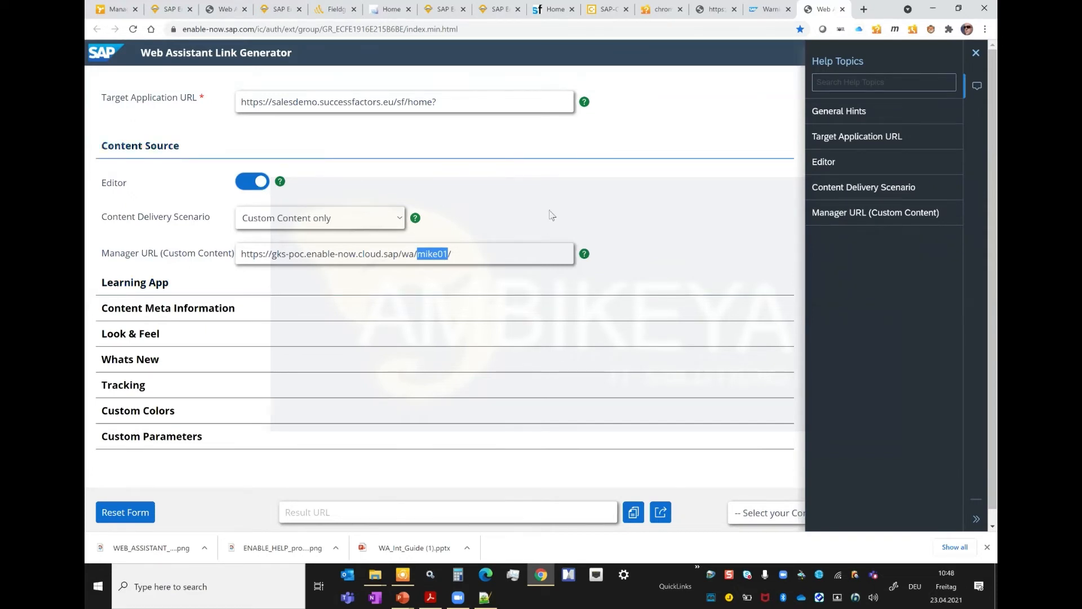
Step: Open the current help on the SuccessFactors home page and view the slide 'Tools to use: Web Assistant Link Generator'
click(557, 10)
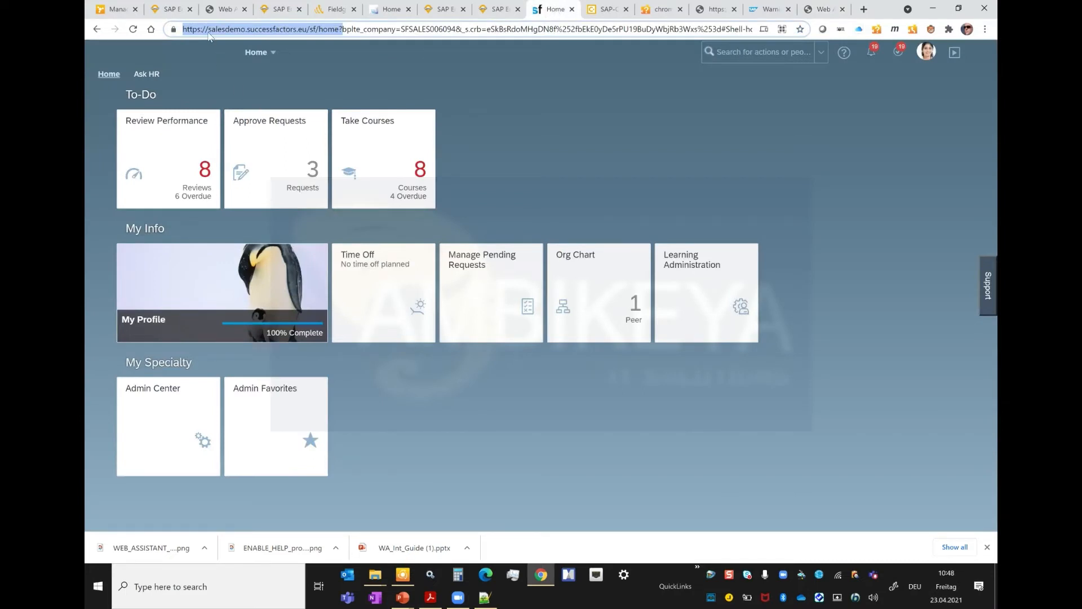
click(844, 52)
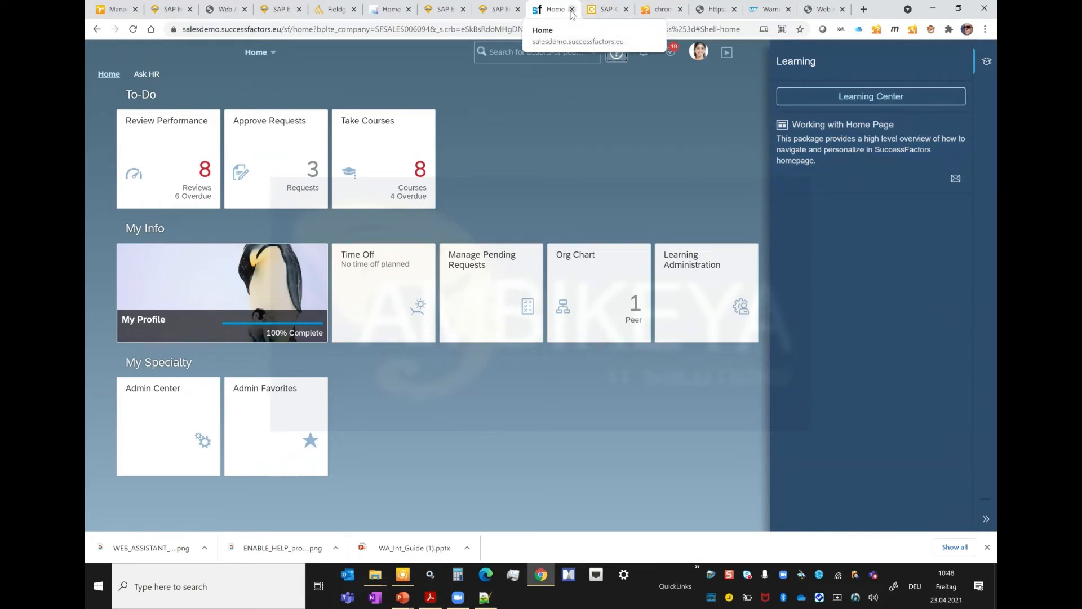
click(586, 156)
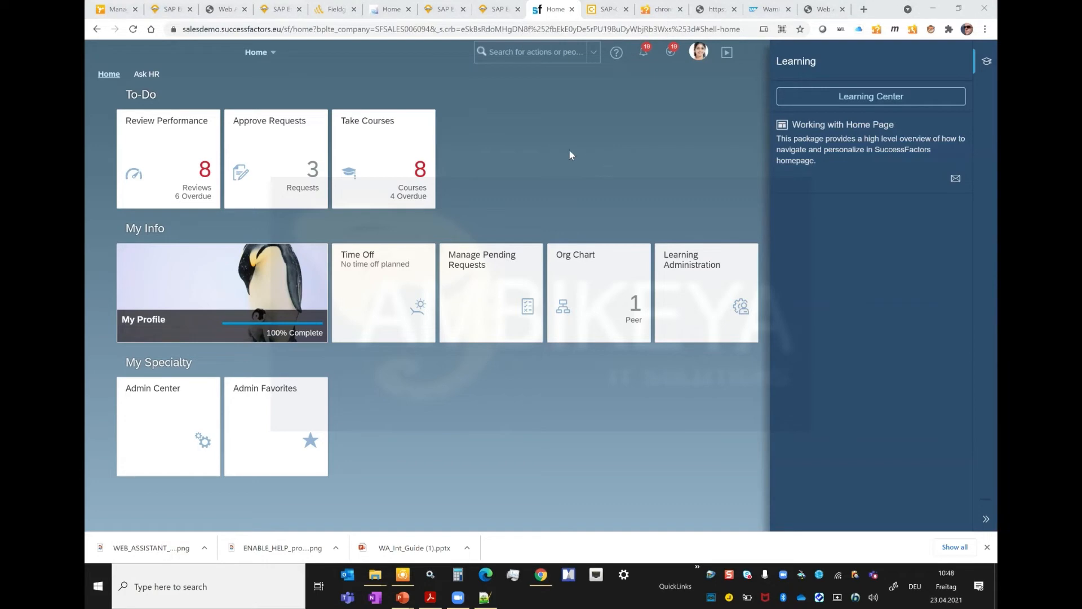
key(alt+Tab)
key(alt+Tab)
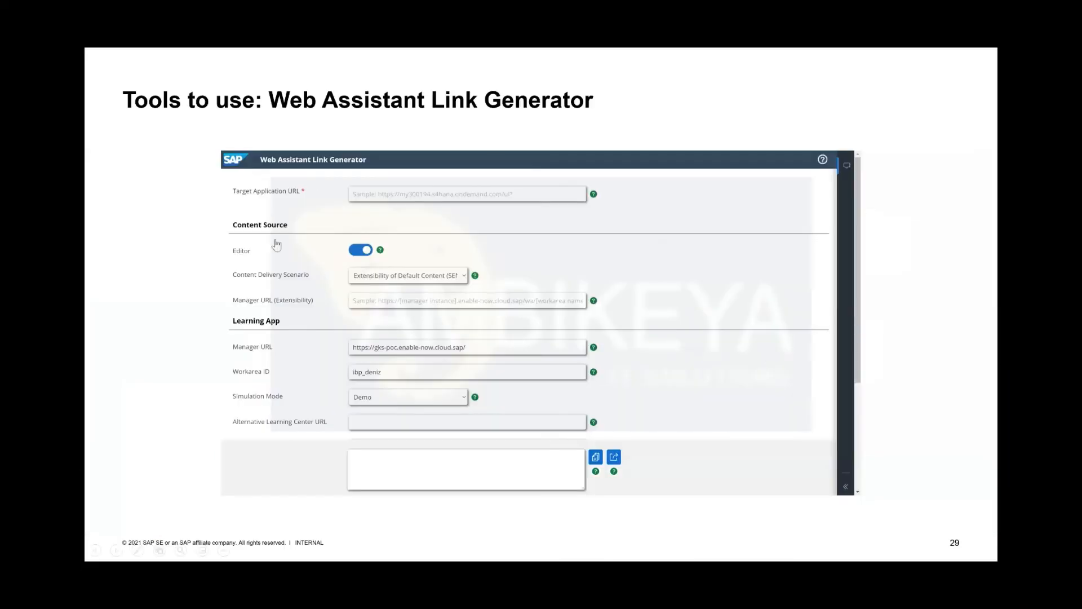
key(alt+Tab)
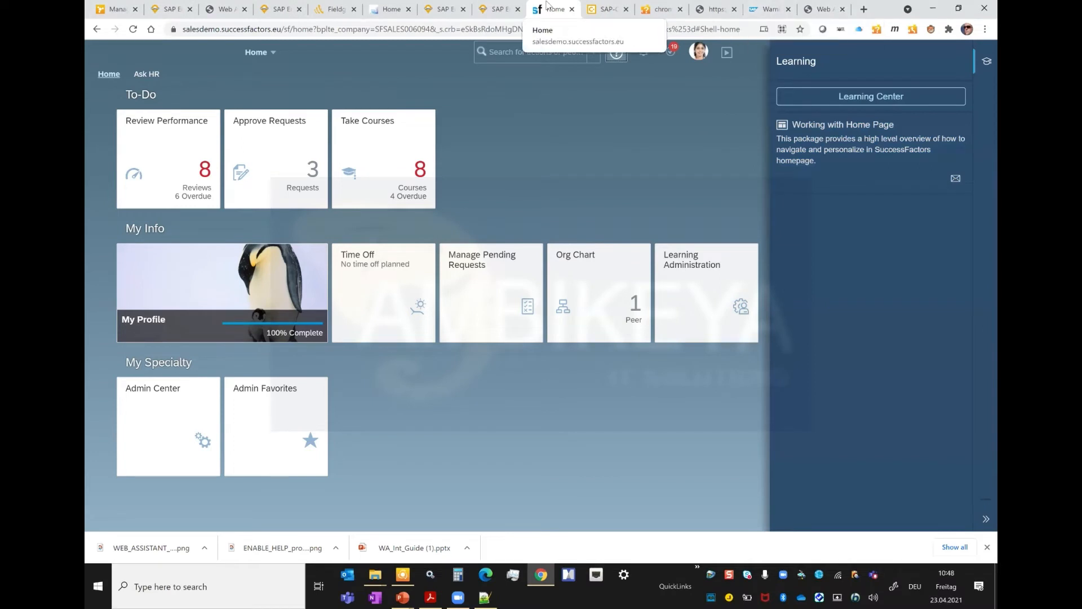
Step: Generate and copy the result URL in the Link Generator, and launch it to open the Web Assistant help on the SuccessFactors home page
click(828, 12)
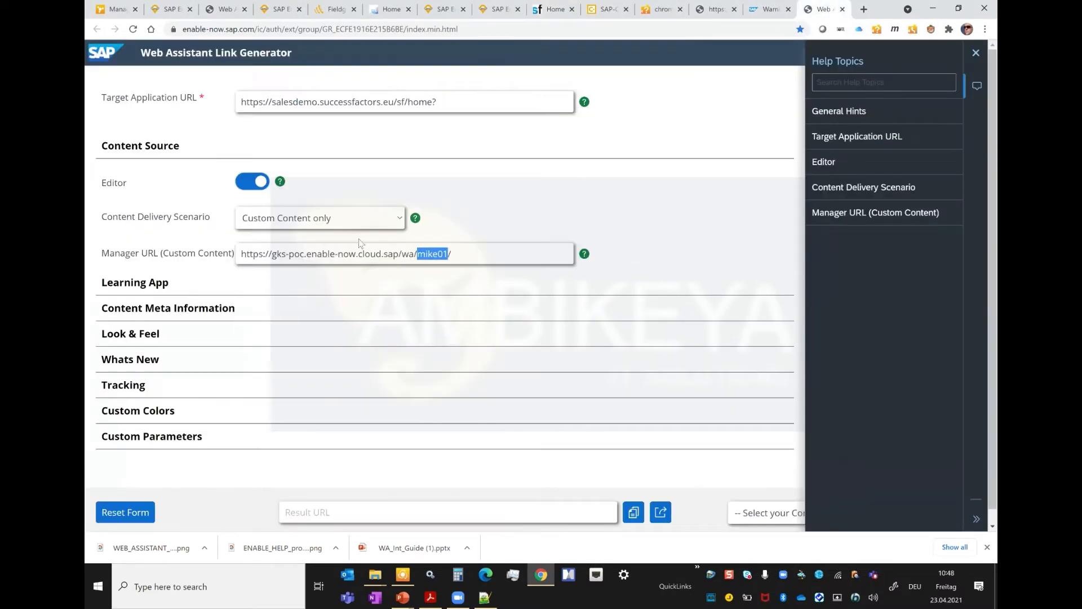
click(632, 517)
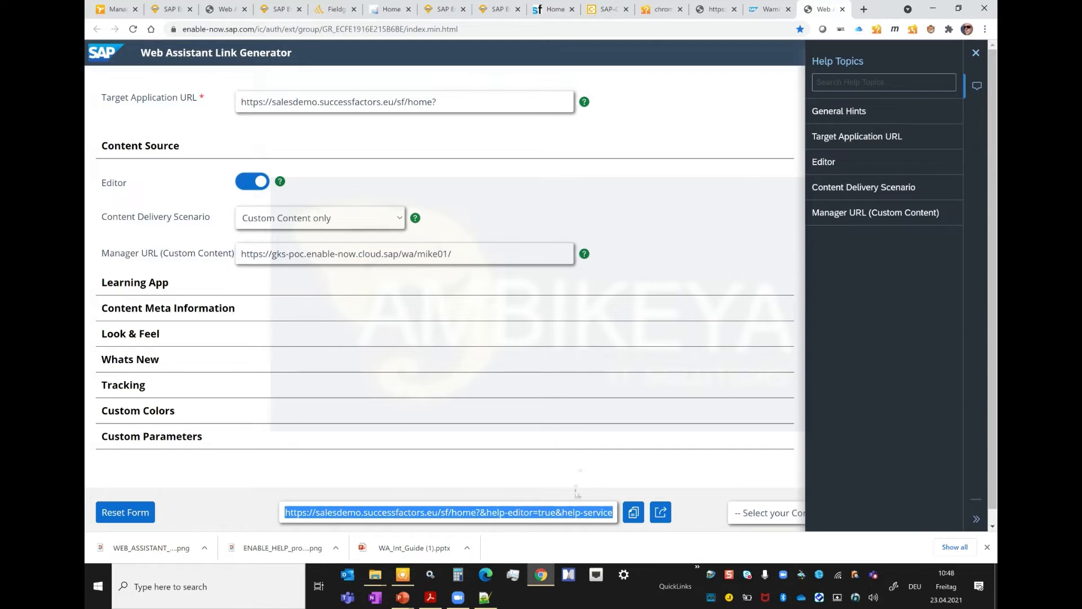
right_click(539, 514)
click(592, 346)
click(663, 517)
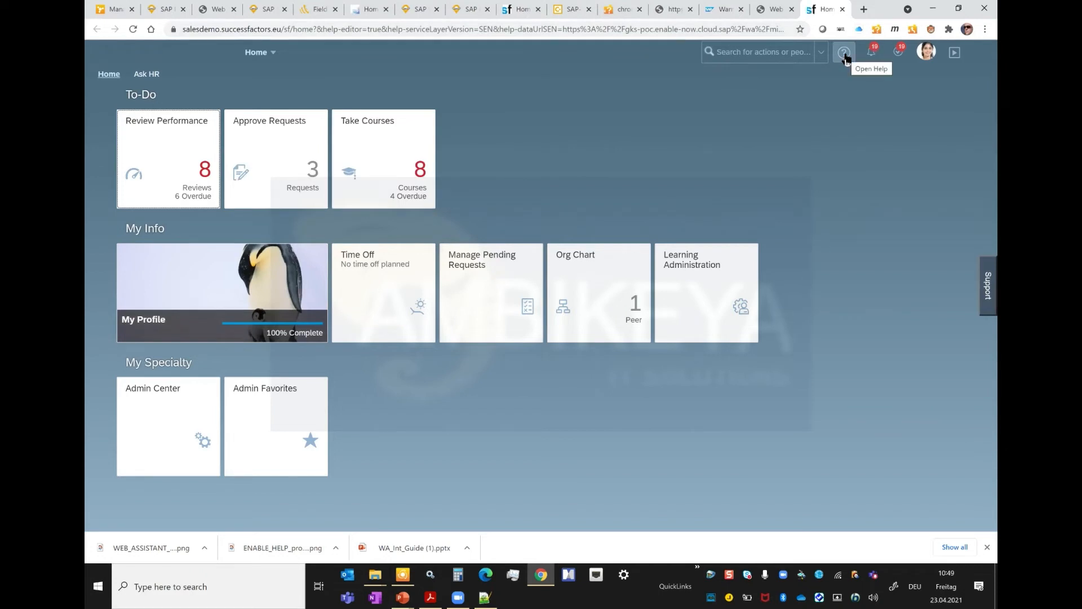
click(845, 54)
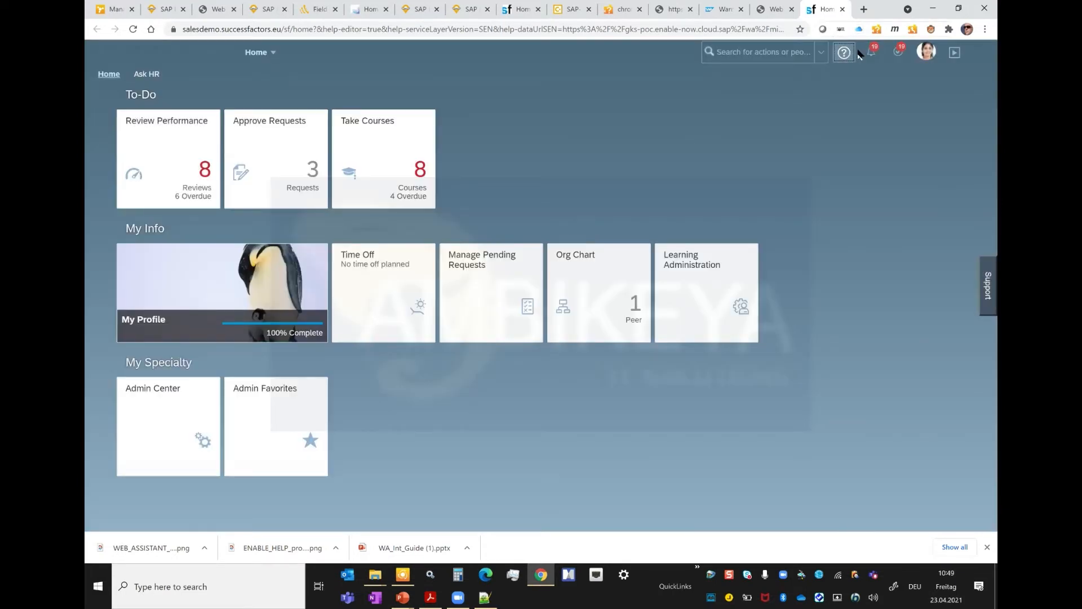
Step: Open the help on the launched SuccessFactors home page and compare it with the Link Generator settings and the original home page's help
click(844, 52)
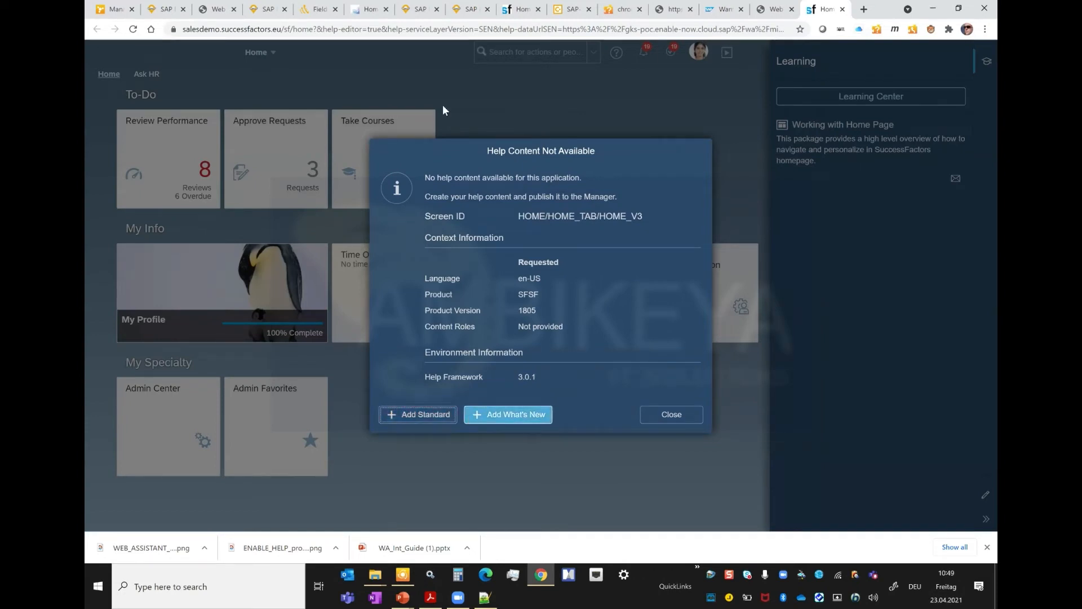
click(775, 9)
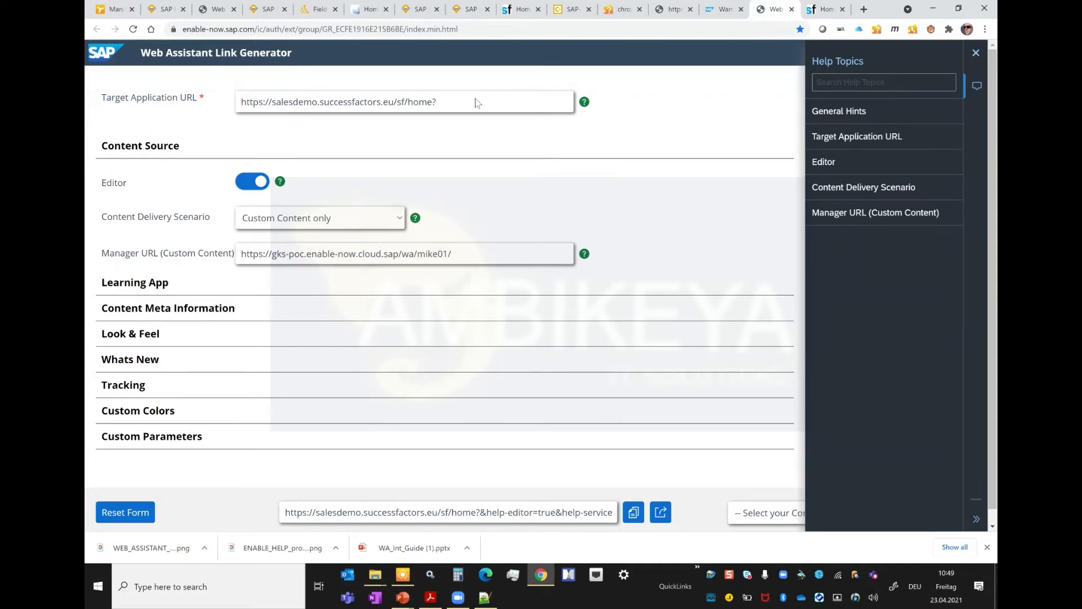
click(522, 11)
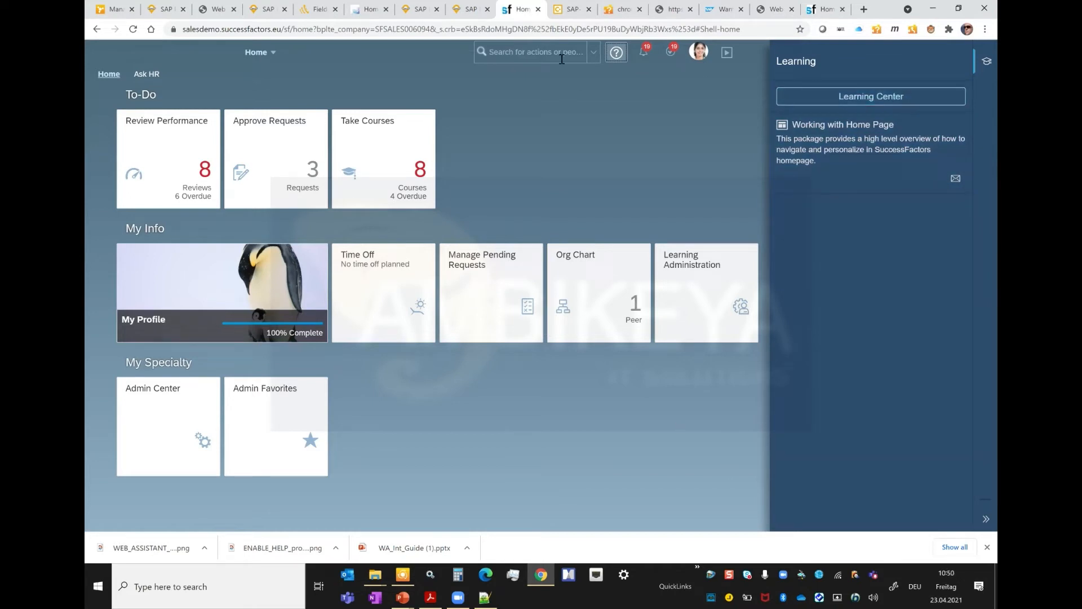
click(827, 10)
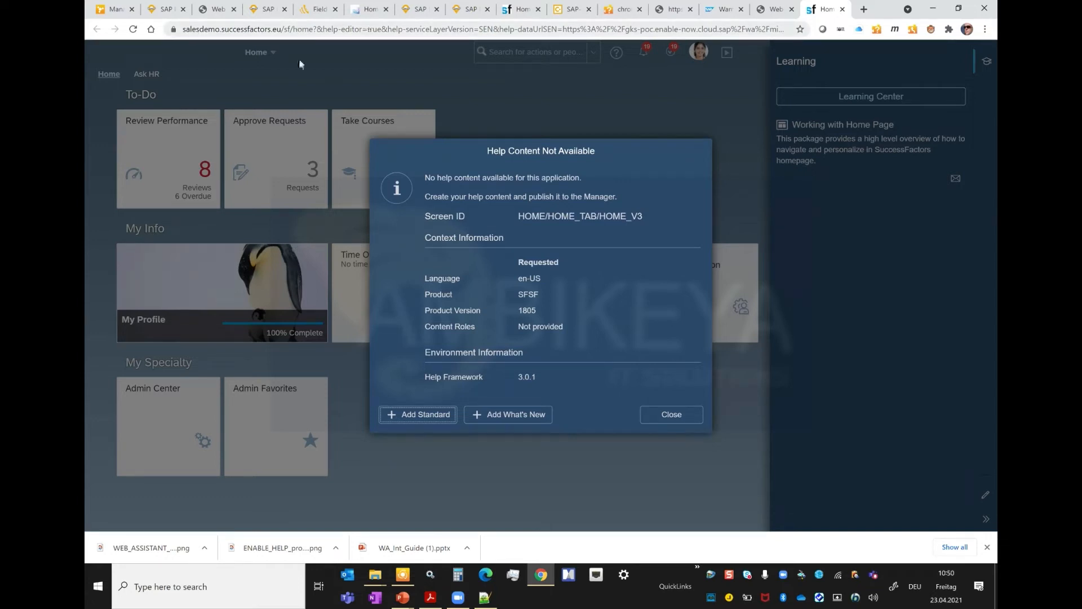
Step: Return to the Web Assistant Link Generator and examine the generated result URL through to its end
key(alt+Tab)
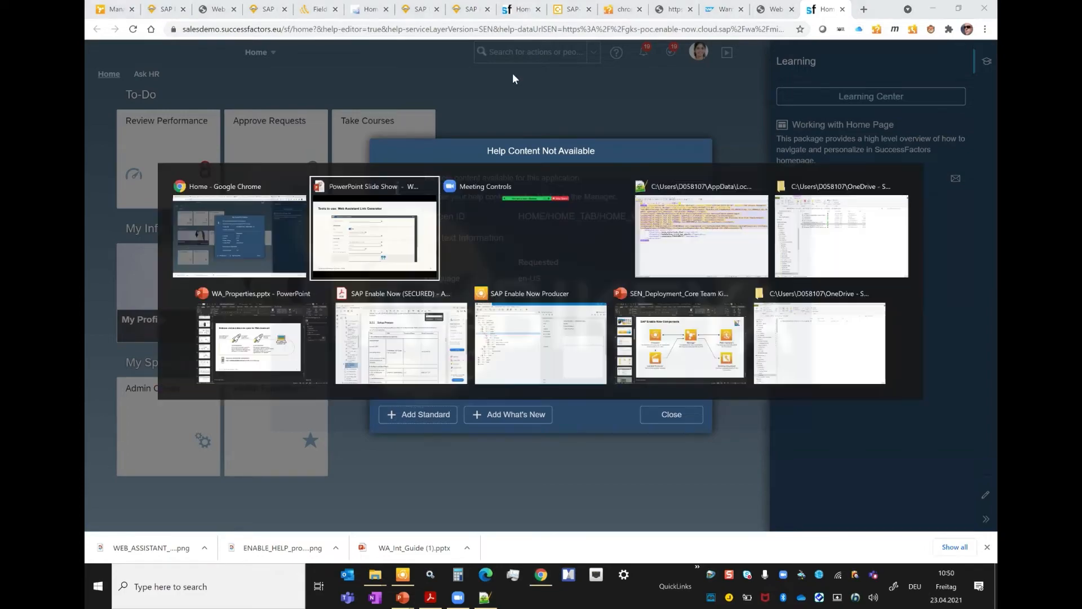
key(alt+Tab)
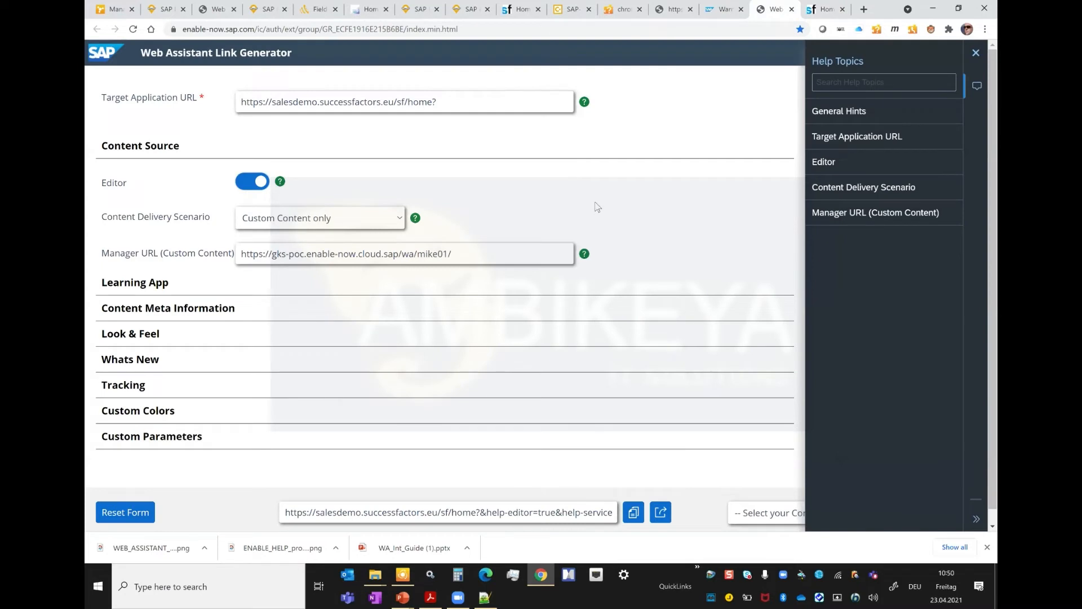
mouse_move(483, 510)
mouse_down()
mouse_move(587, 514)
mouse_move(482, 517)
mouse_up()
drag(556, 516, 688, 540)
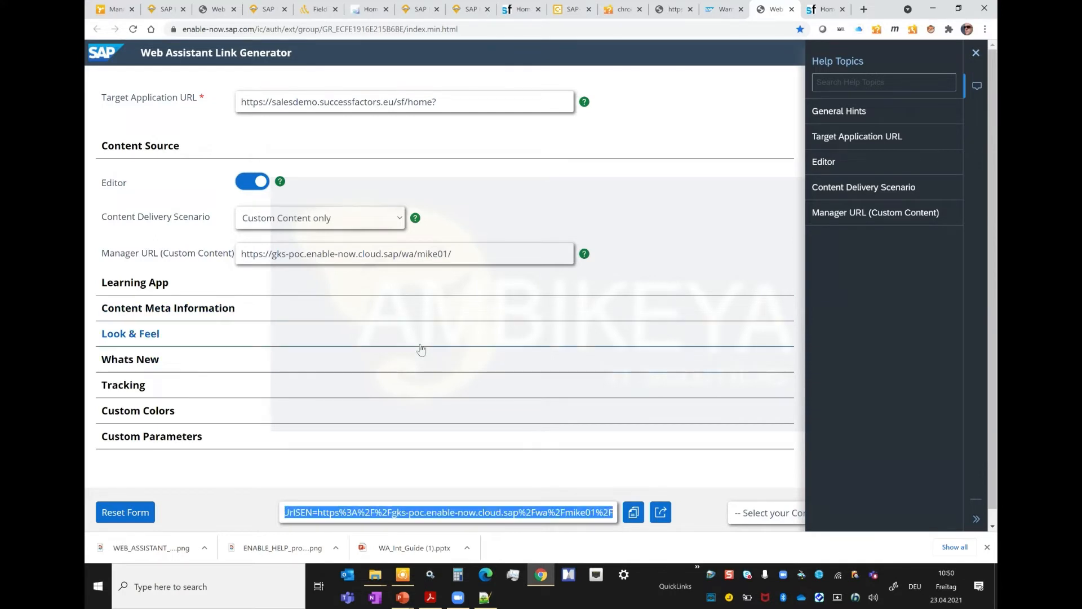
Step: Enable a custom Accent Foreground Color in the Link Generator's Custom Colors and set it to orange #eaa648
click(139, 411)
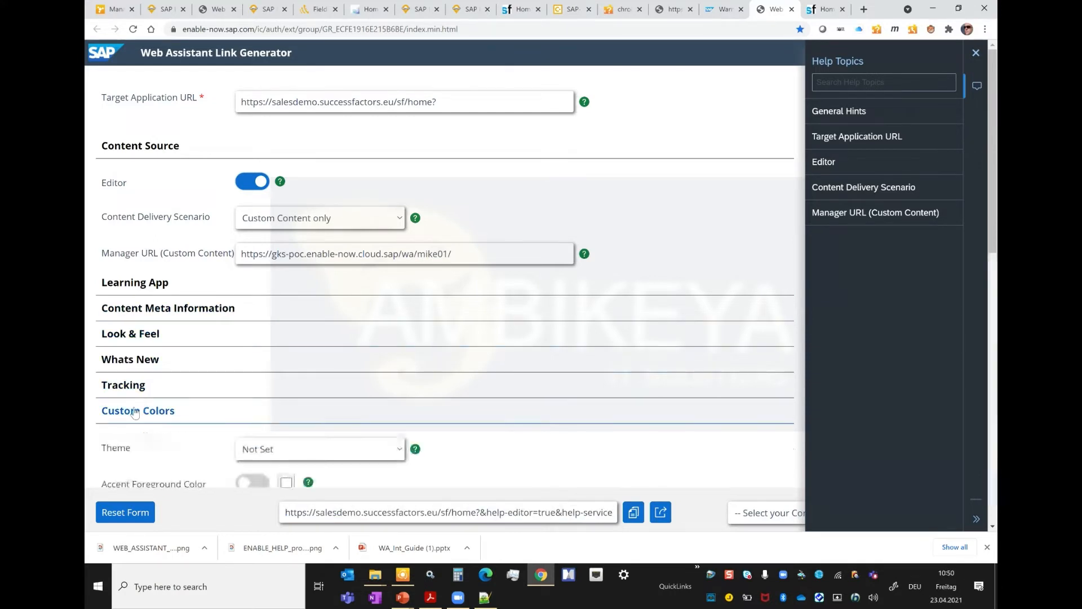
scroll(357, 341, down, 5)
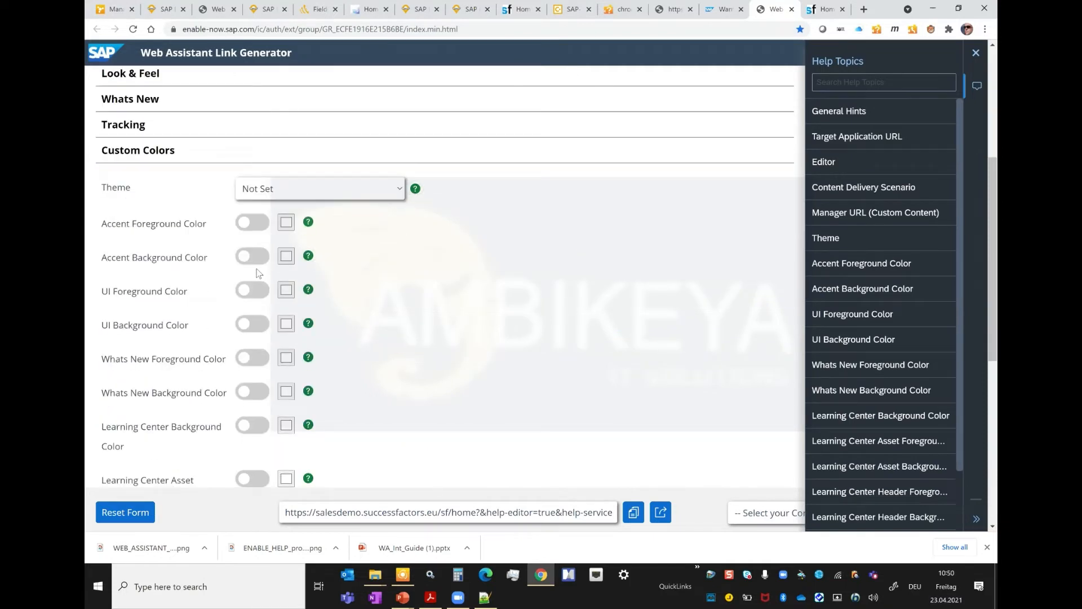
click(248, 227)
click(285, 227)
drag(379, 321, 395, 323)
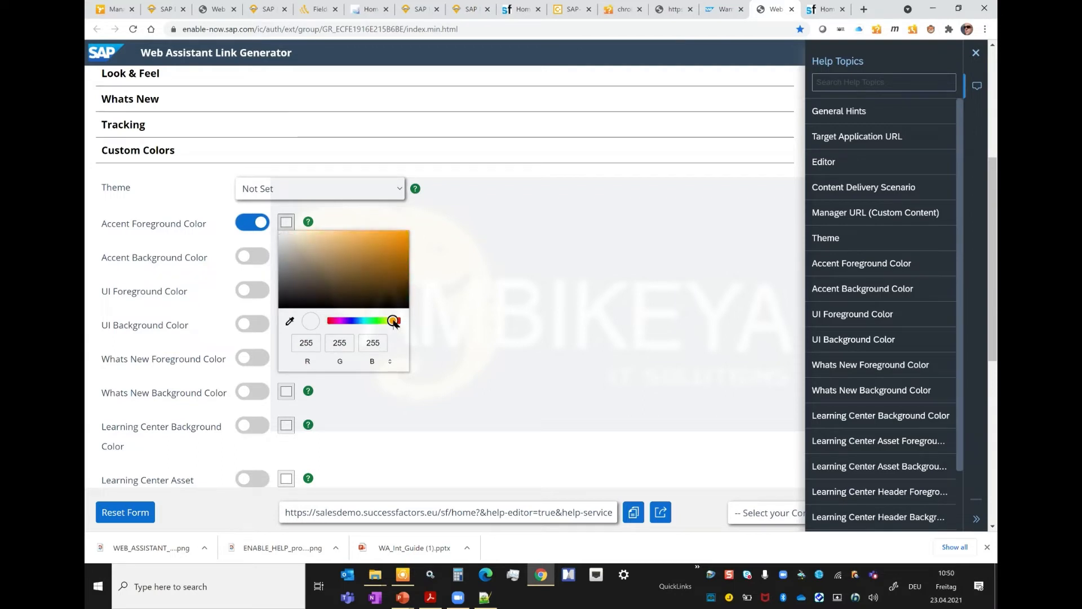
click(367, 237)
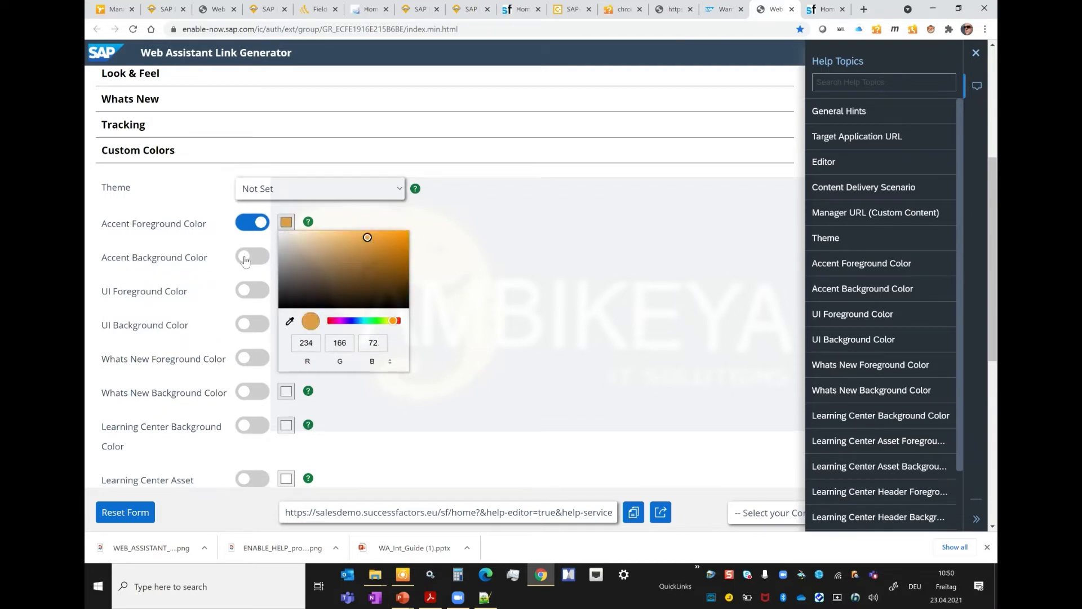
Step: Enable the custom Accent Background Color and set it to red #c40303
click(246, 259)
click(286, 257)
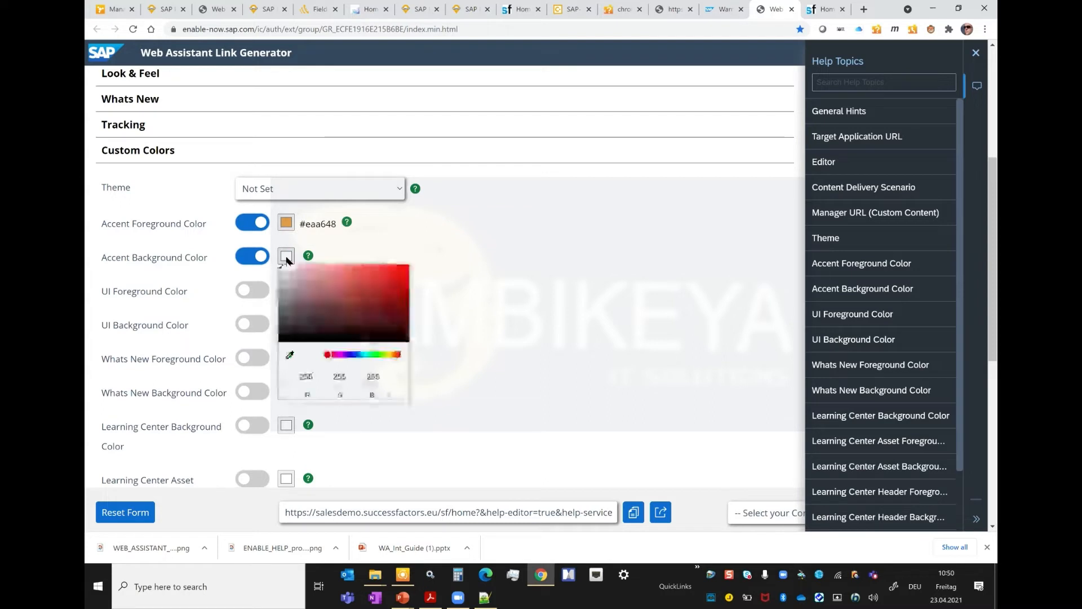
click(406, 282)
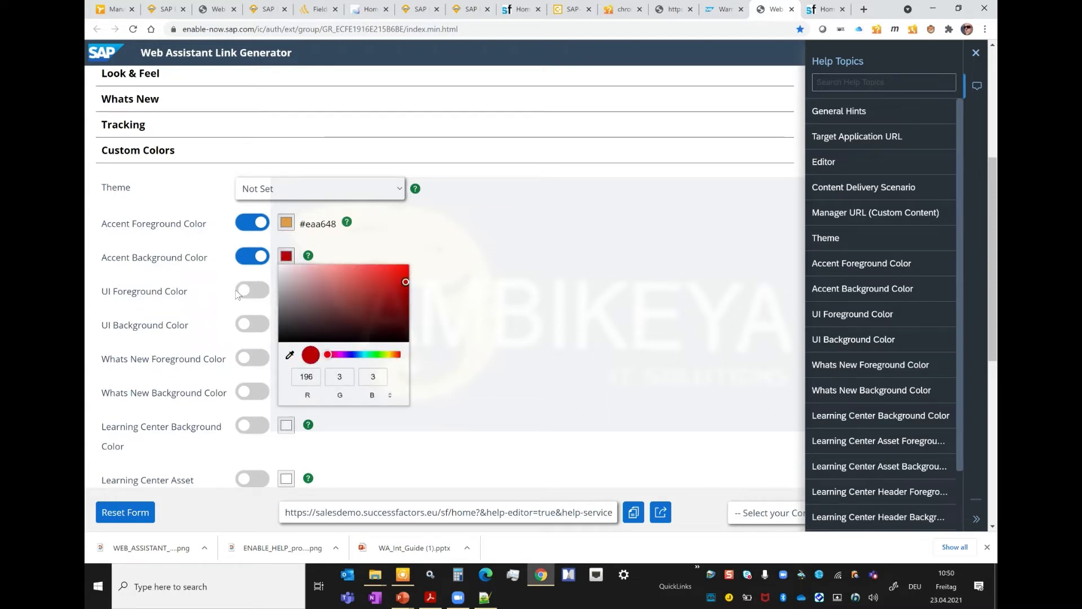
Step: Enable the custom UI Foreground Color and set it to pale blue #bfc5f3
click(239, 293)
click(286, 290)
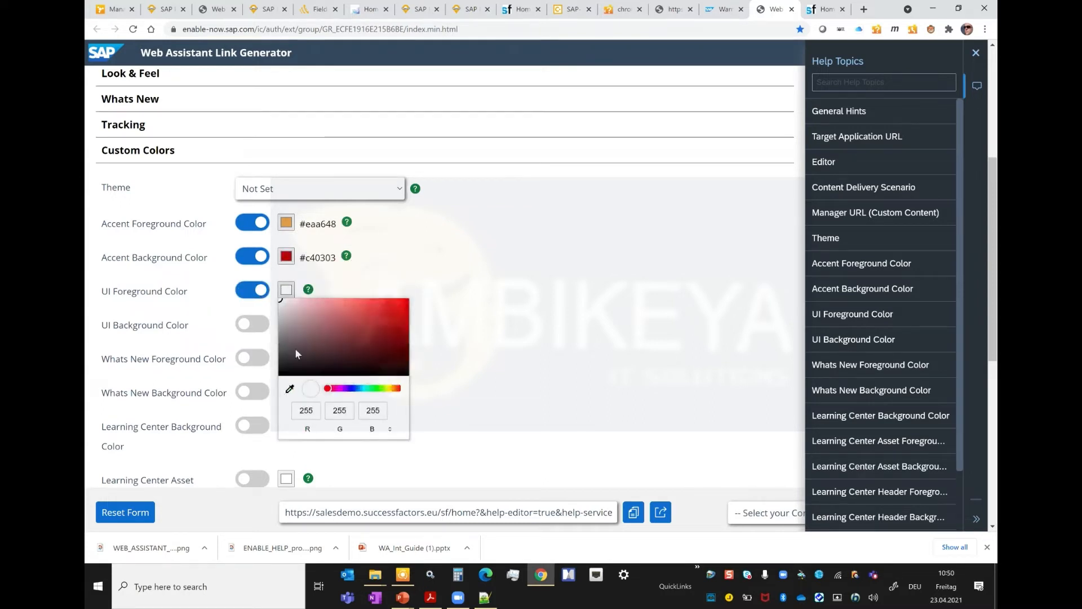
click(353, 388)
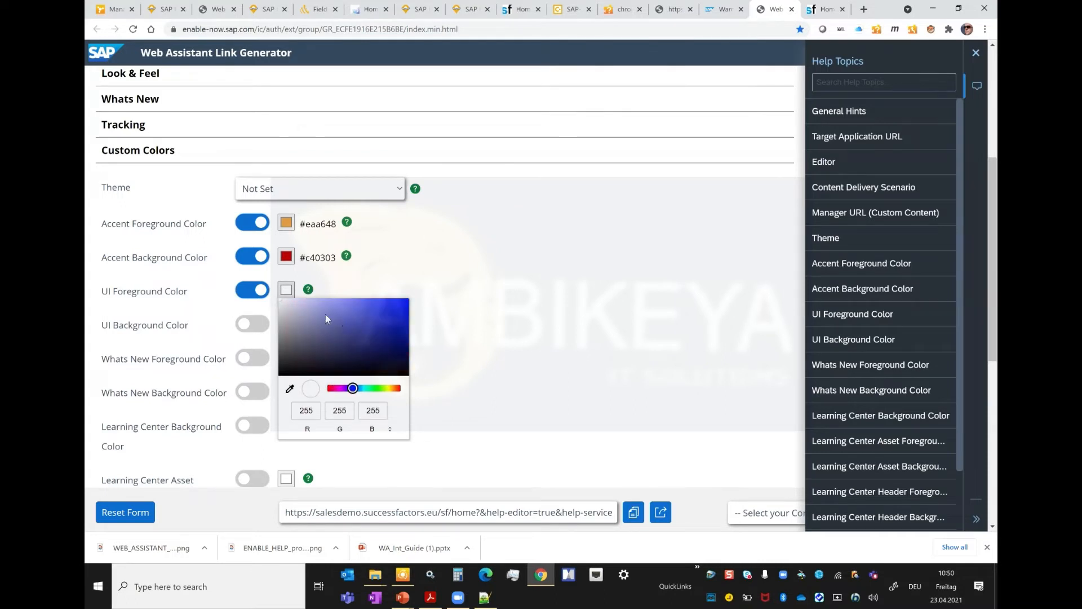
click(306, 303)
click(495, 283)
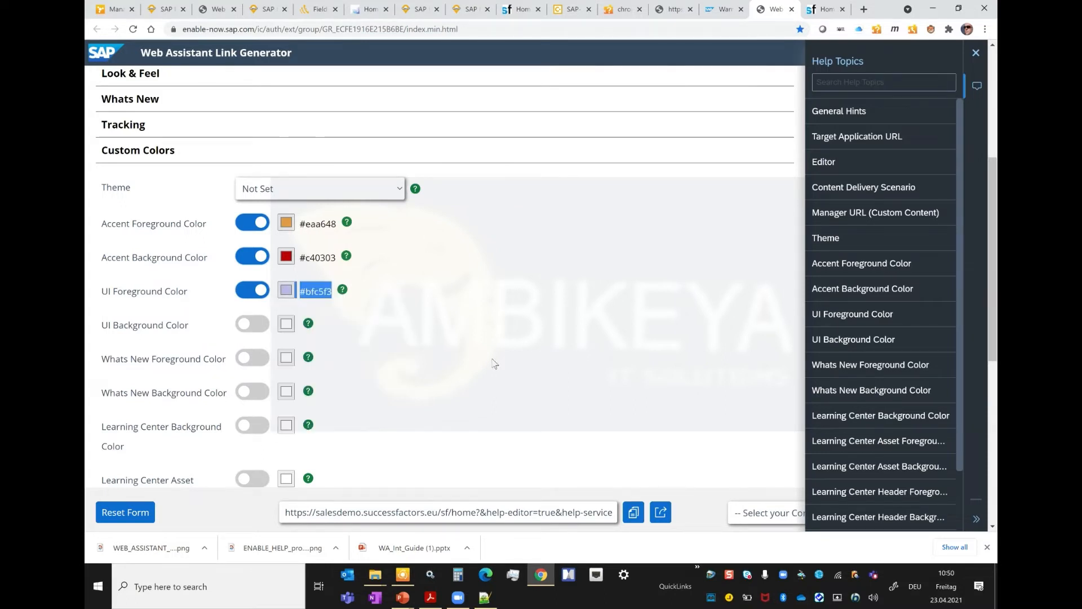
Step: Copy and launch the result URL with the custom colors, and close the help notice on the SuccessFactors home page
click(634, 513)
click(661, 513)
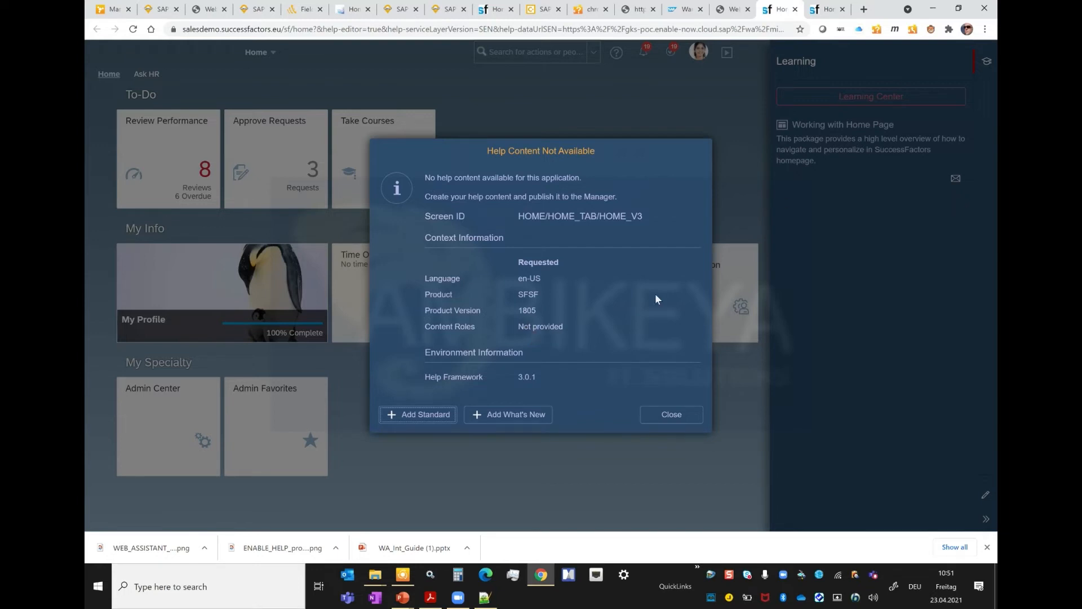
click(675, 419)
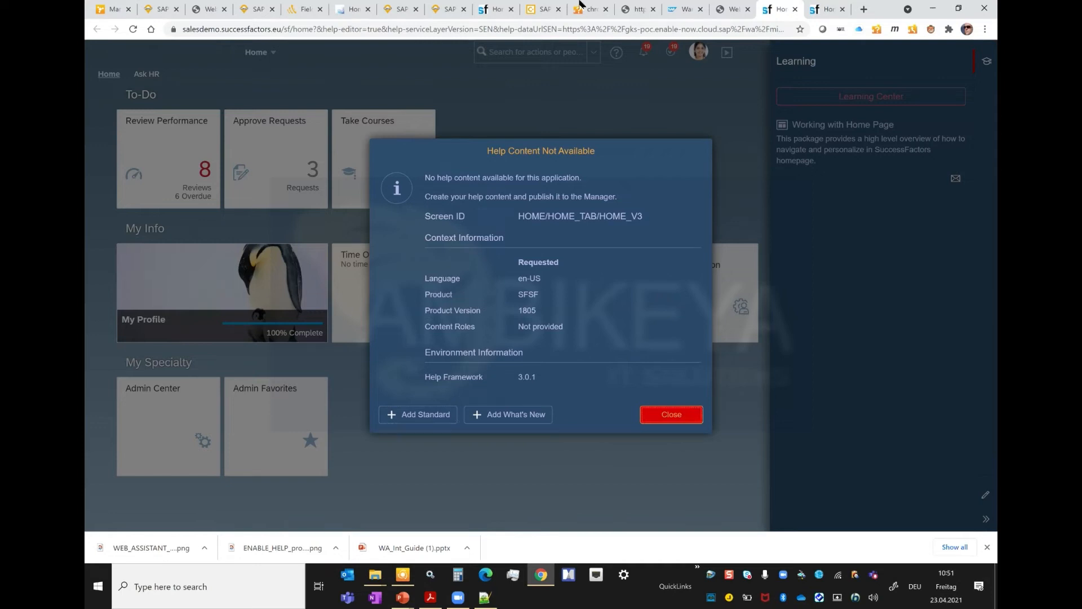
Step: Compare the Web Assistant colors on the original home page and the previously launched custom content page, dismissing its help notice
click(500, 12)
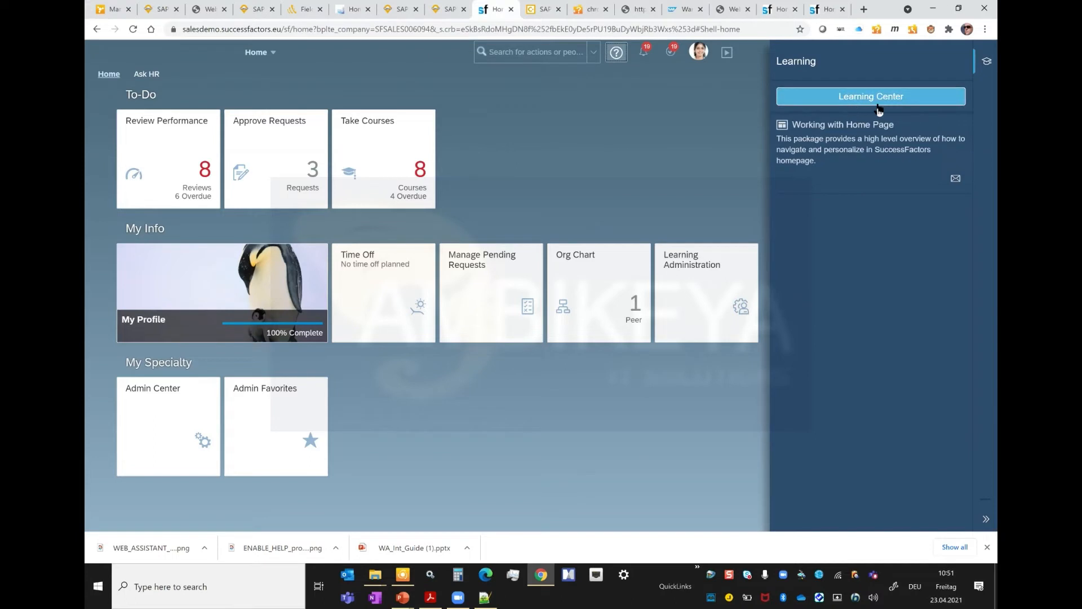
click(825, 11)
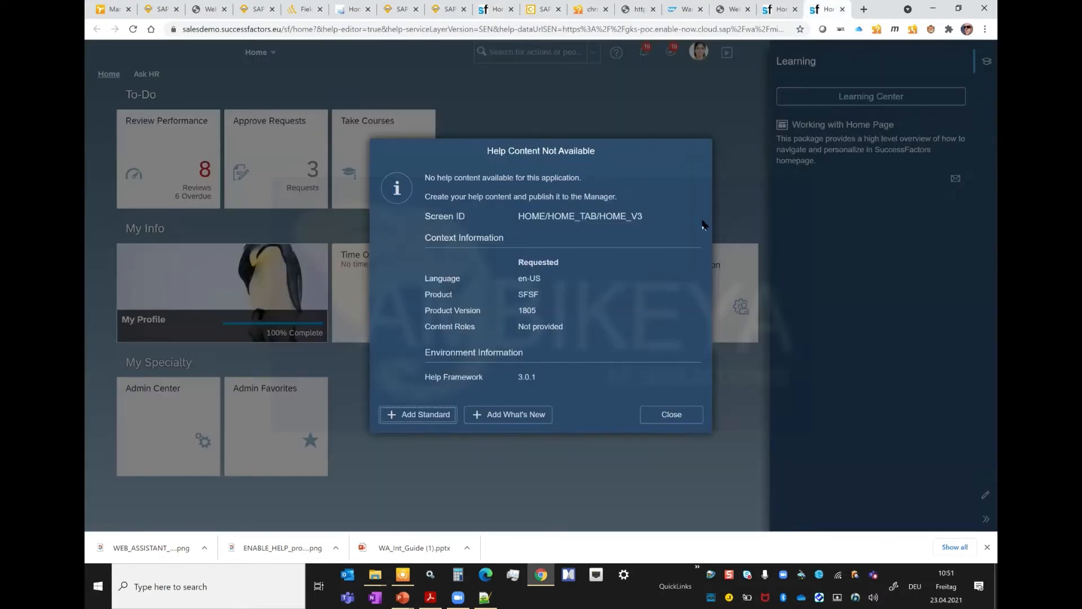
click(672, 414)
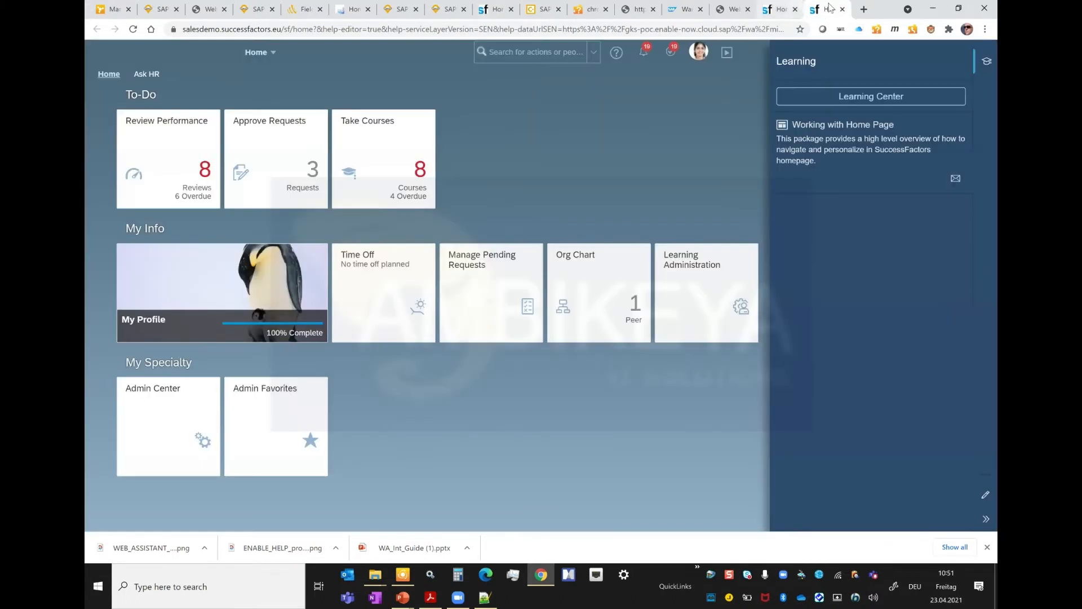
Step: Close both launched SuccessFactors home pages and return to the Web Assistant Link Generator
click(843, 9)
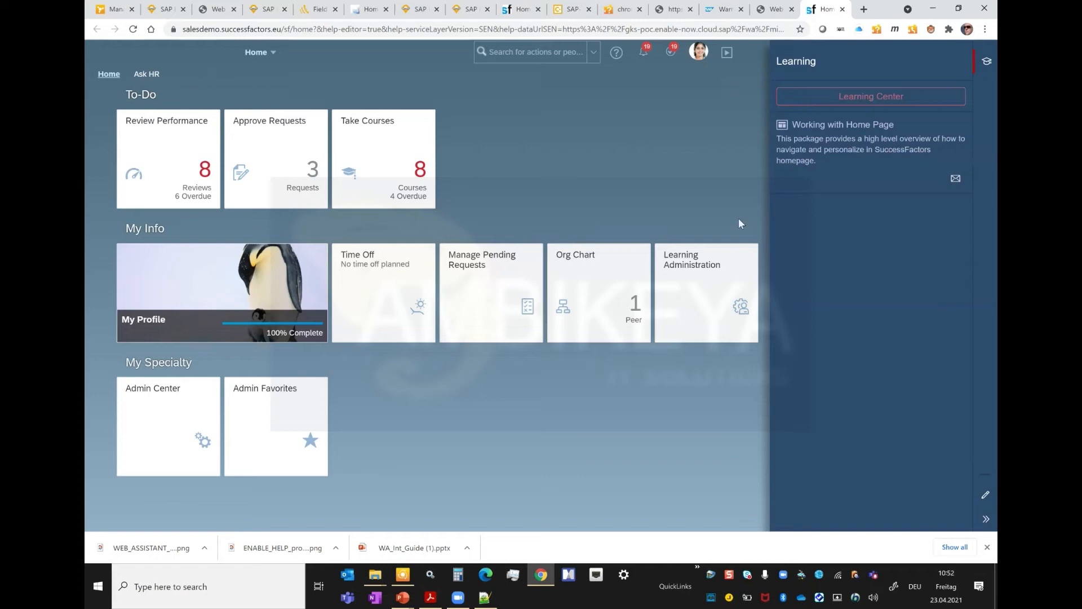
key(alt+Tab)
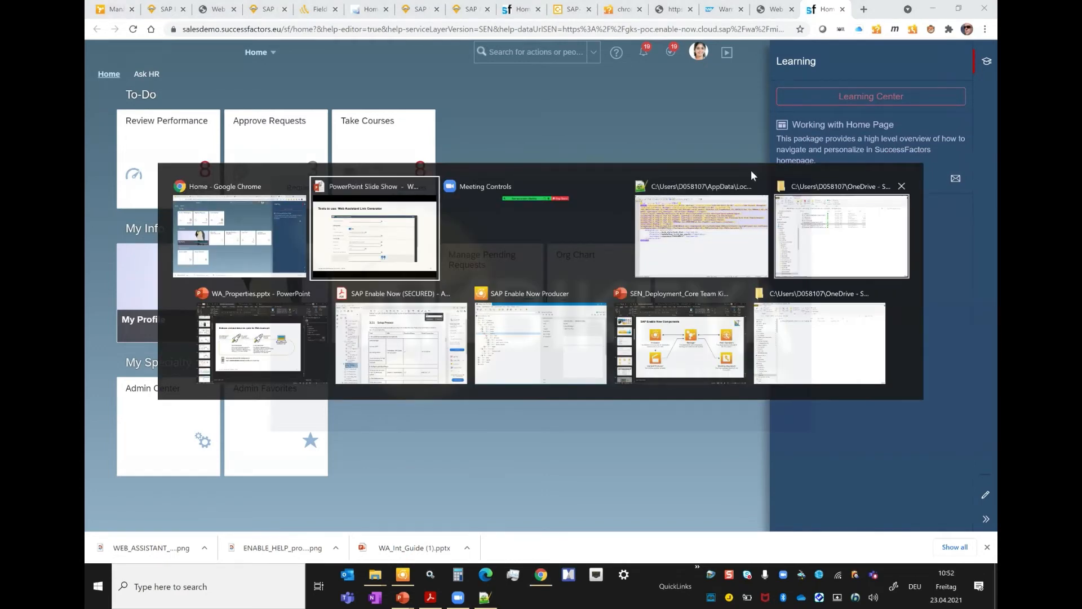
click(855, 73)
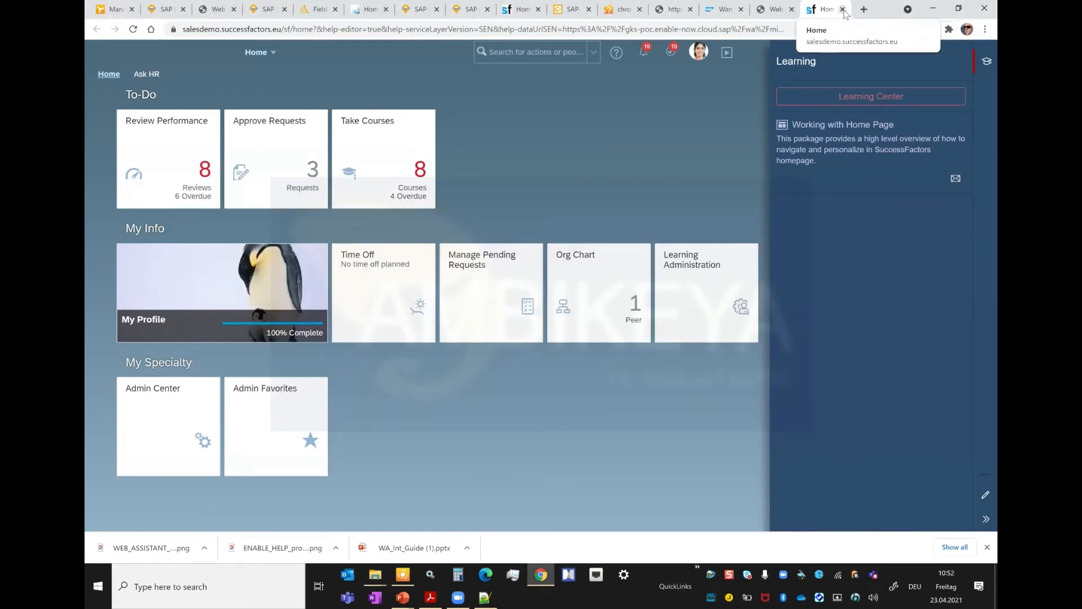
click(843, 9)
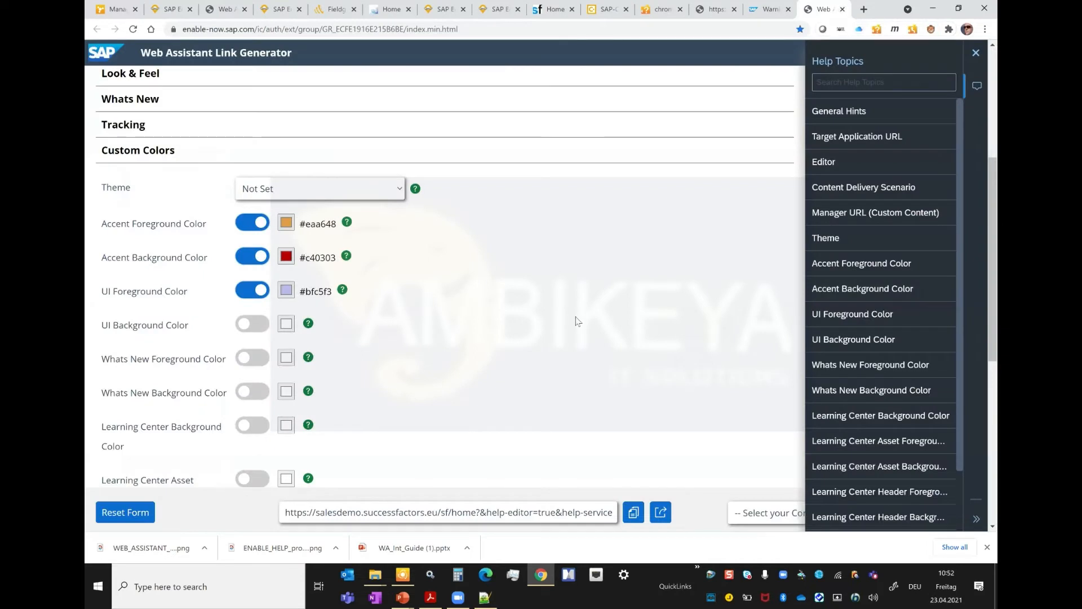
Step: Turn off the custom Accent Foreground, Accent Background and UI Foreground colors, and collapse the Custom Colors section
click(261, 223)
click(260, 258)
click(261, 291)
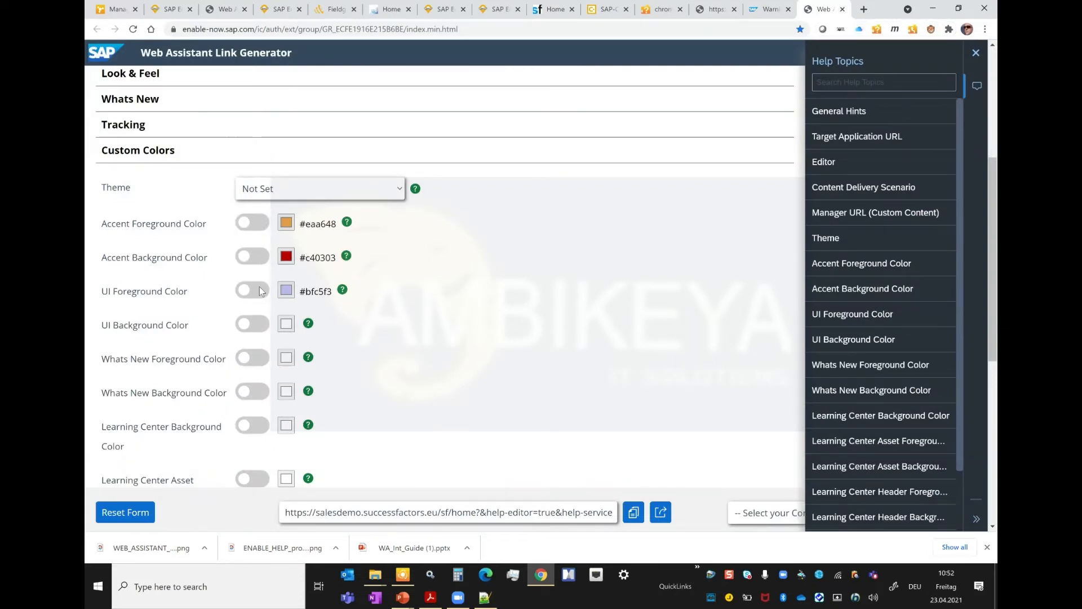
click(129, 150)
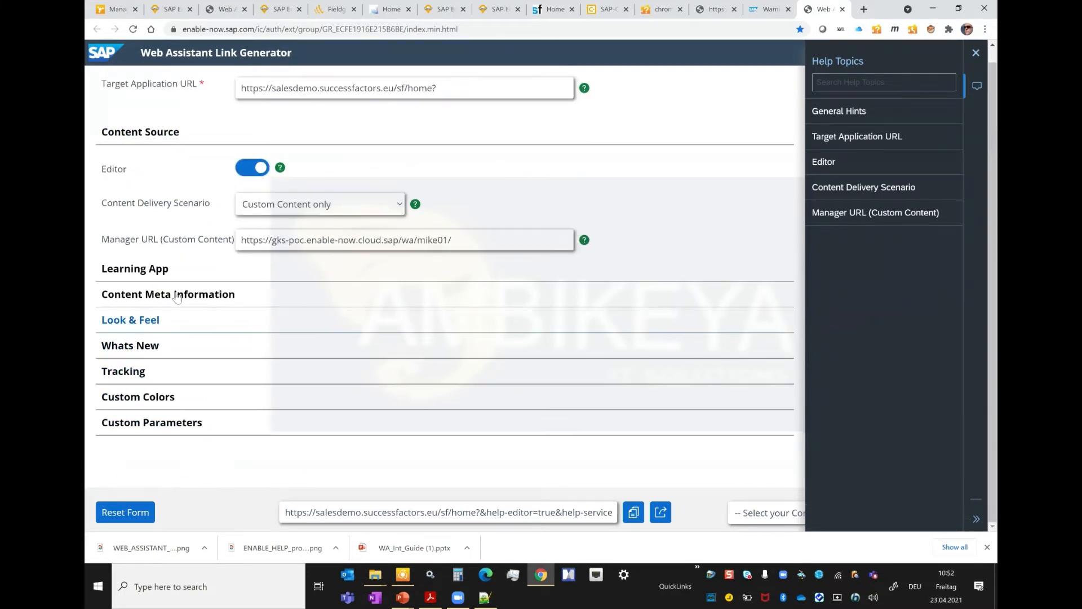
Step: Expand Content Meta Information, look at the list of saved configurations, and collapse the Help Topics to reveal the whole form
click(138, 298)
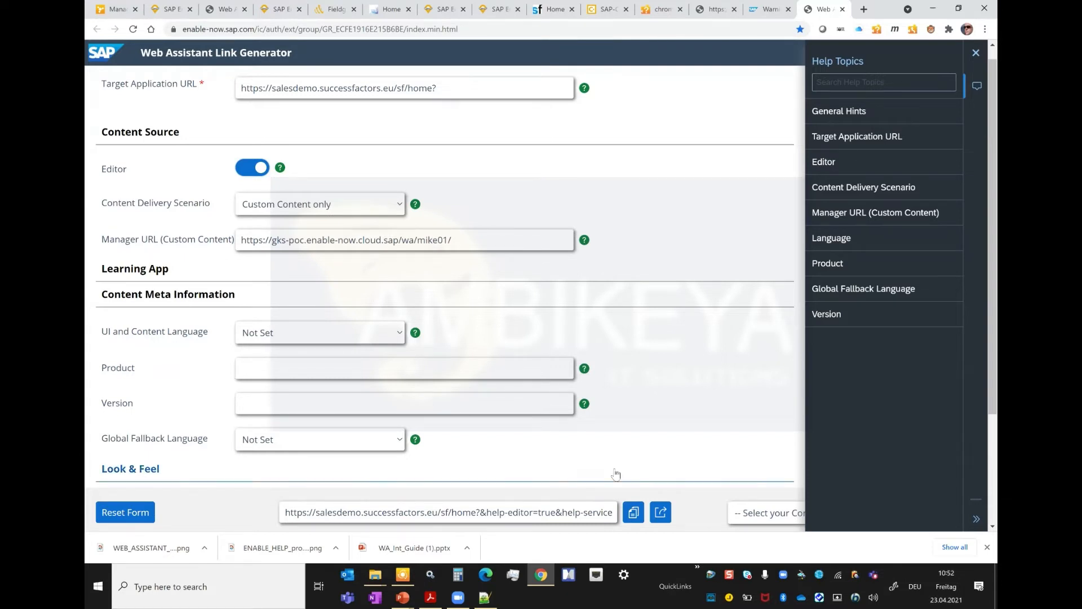
click(772, 514)
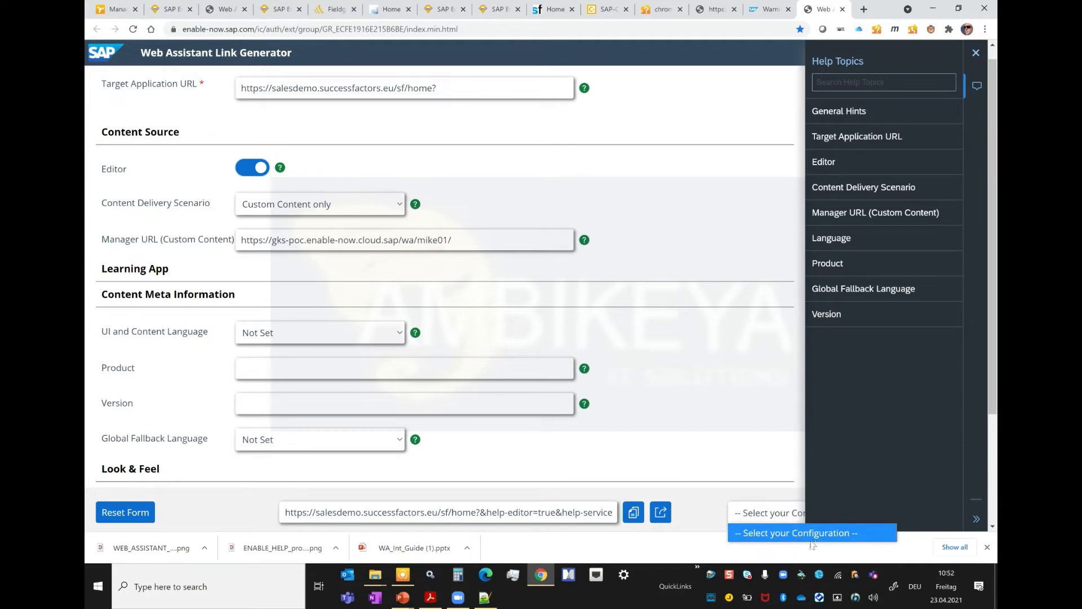
click(730, 434)
click(976, 519)
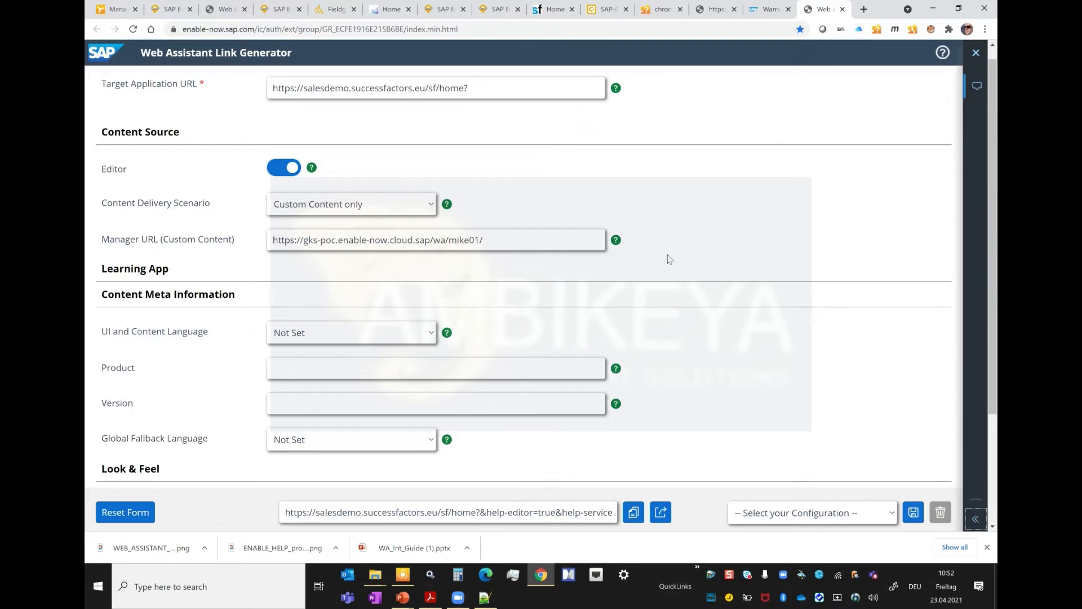
Step: Read the field help for Manager URL, including its used parameter dataUrlSEN, and for Content Delivery Scenario
click(616, 240)
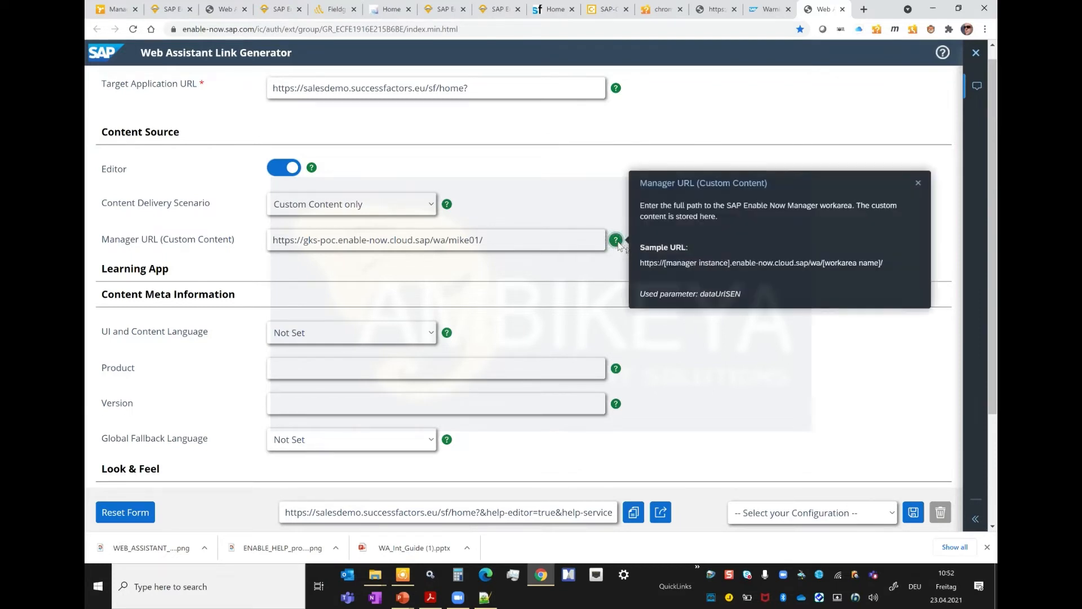
drag(701, 294, 749, 294)
click(447, 204)
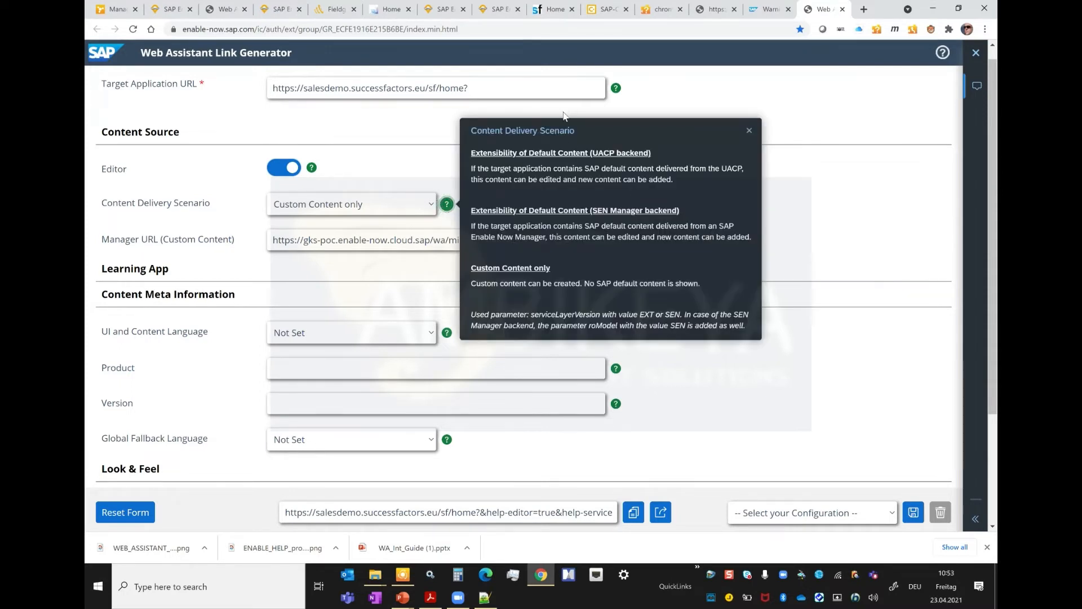
click(748, 131)
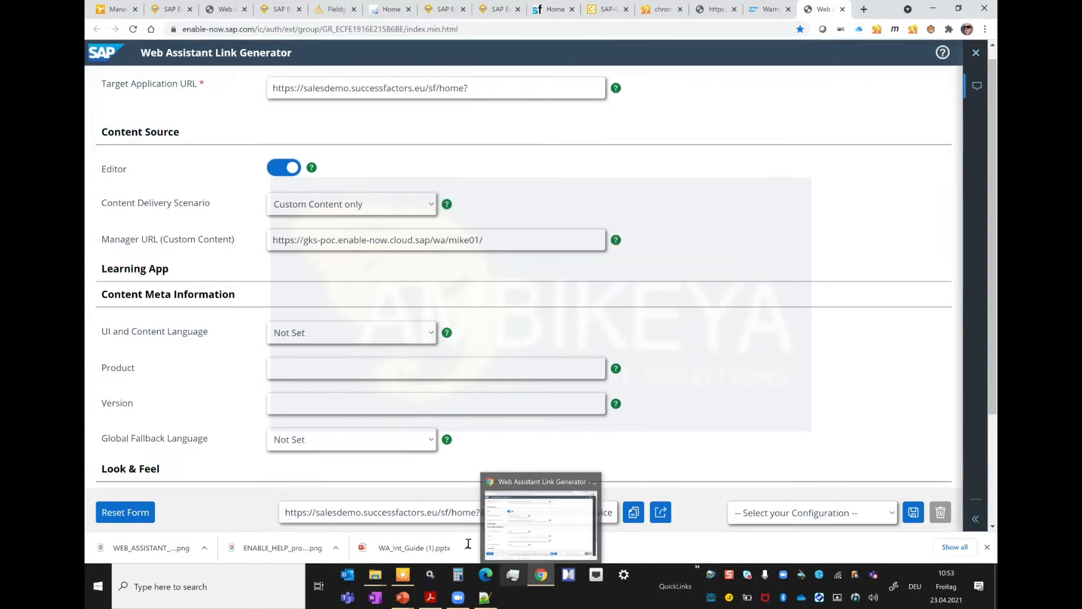
Step: Copy the generated result URL and expand the Help Topics of the Link Generator again
click(635, 514)
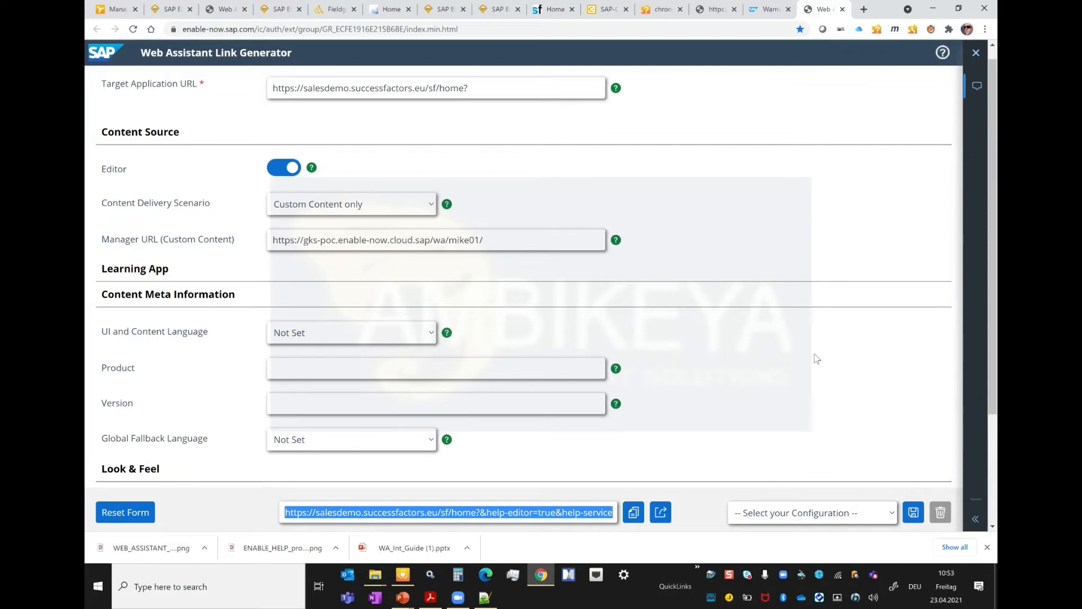
click(945, 53)
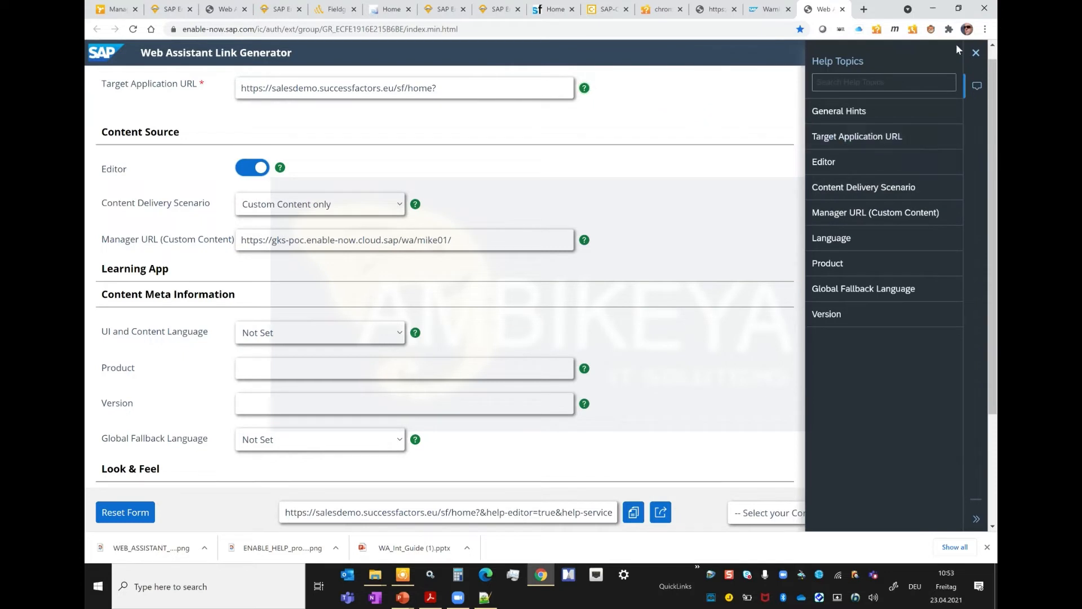
Step: Close the Help Topics, open the developer tools without device emulation, and widen the page area beside them
click(975, 53)
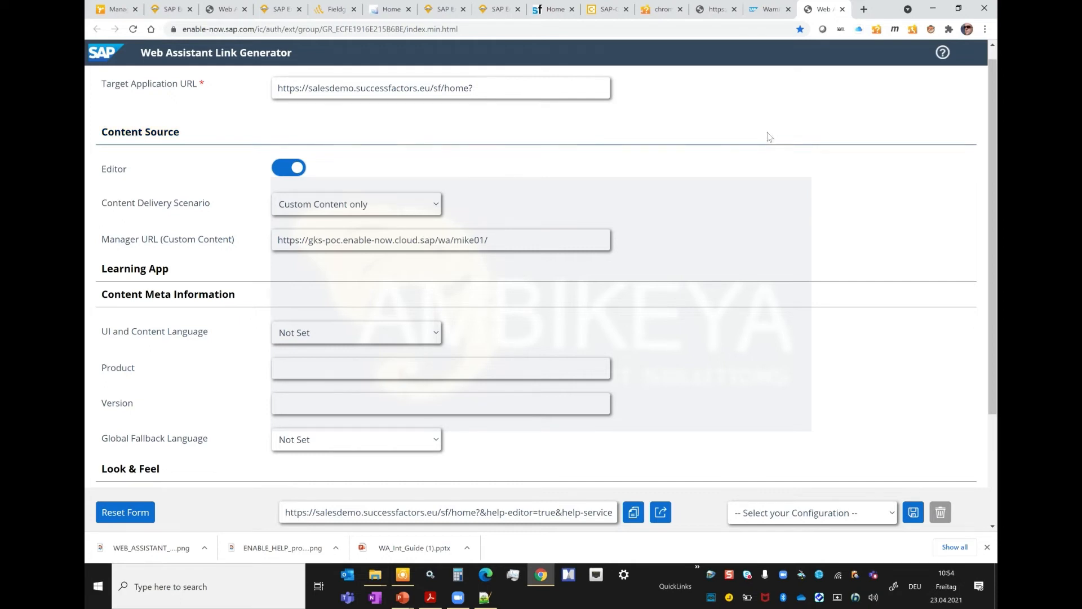
key(F12)
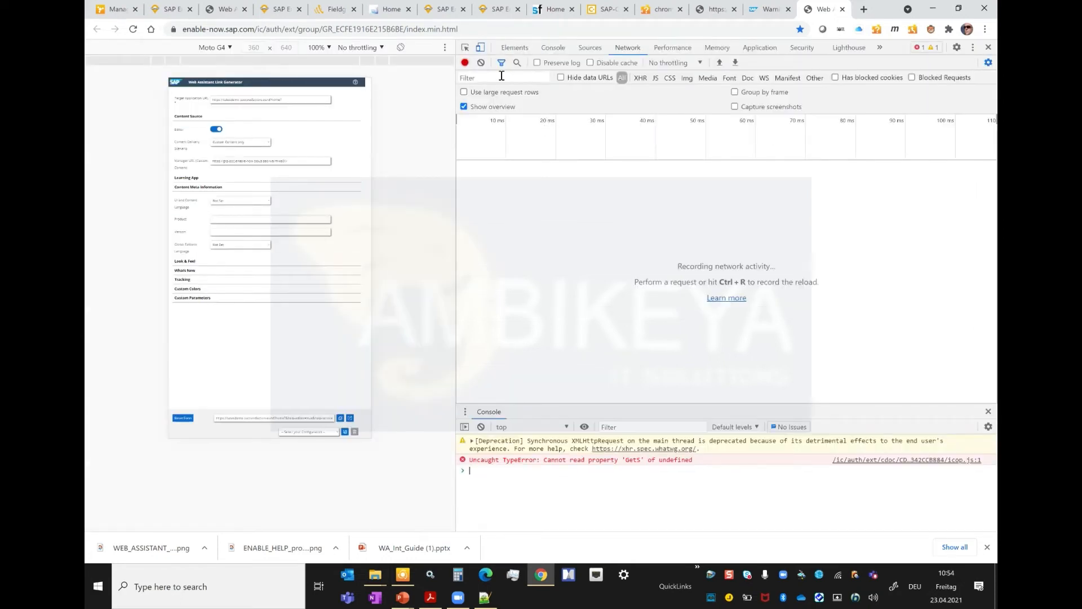
click(480, 49)
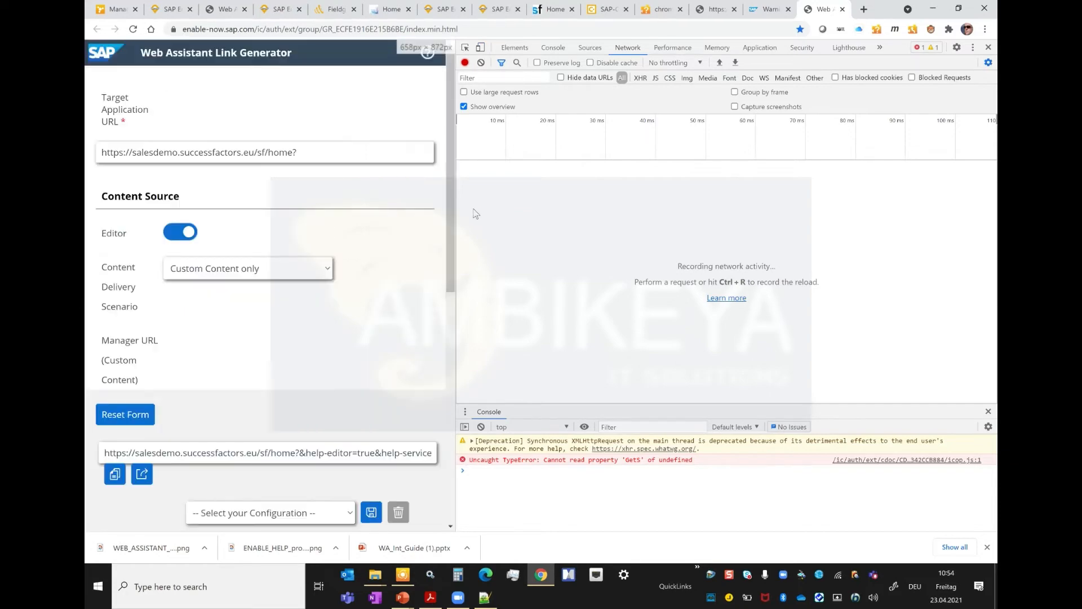
drag(456, 209, 692, 248)
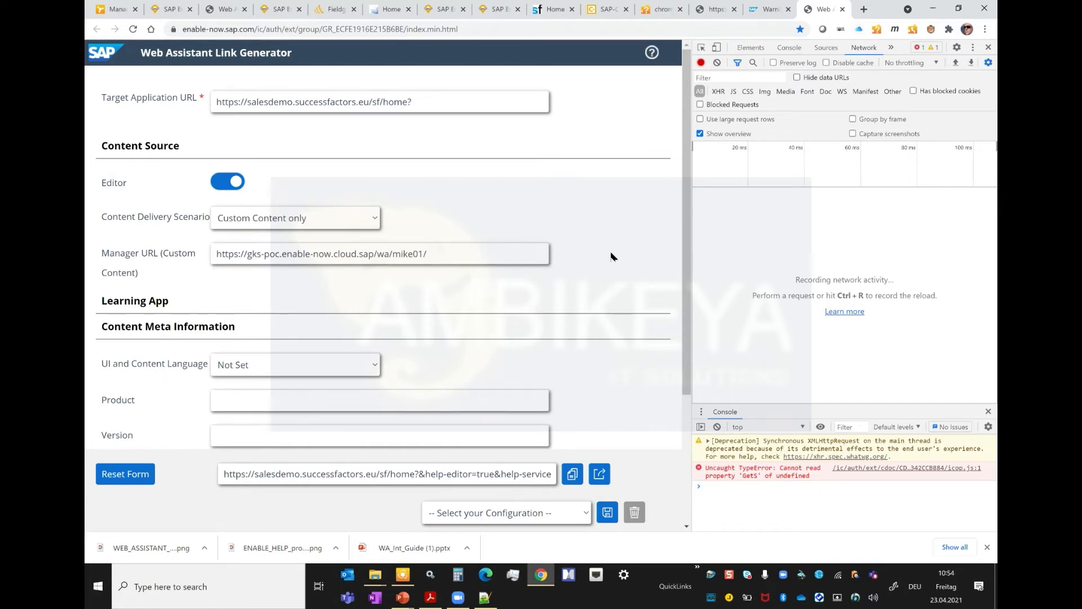
Step: Reload the Link Generator page to record its network requests and open web_assistant_init.min.js in a separate tab
key(ctrl+r)
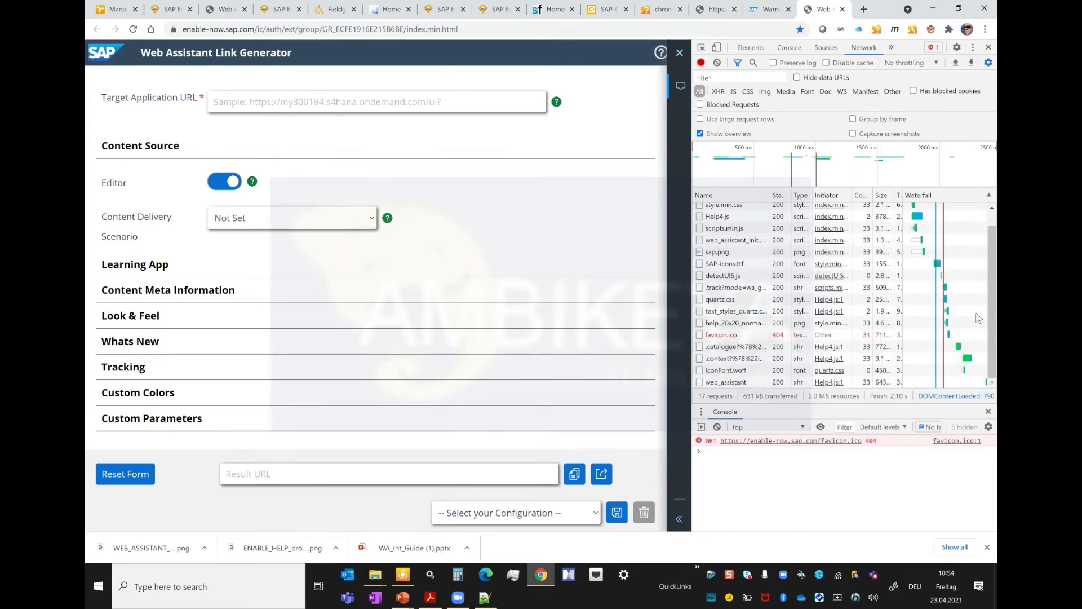
scroll(992, 316, up, 2)
scroll(769, 244, down, 1)
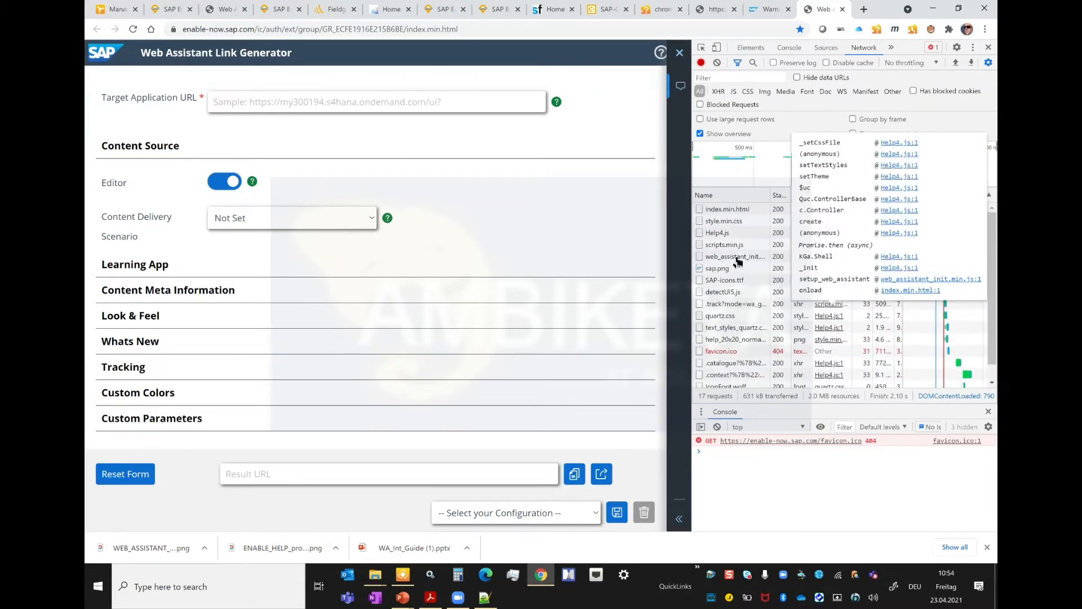
scroll(738, 237, up, 1)
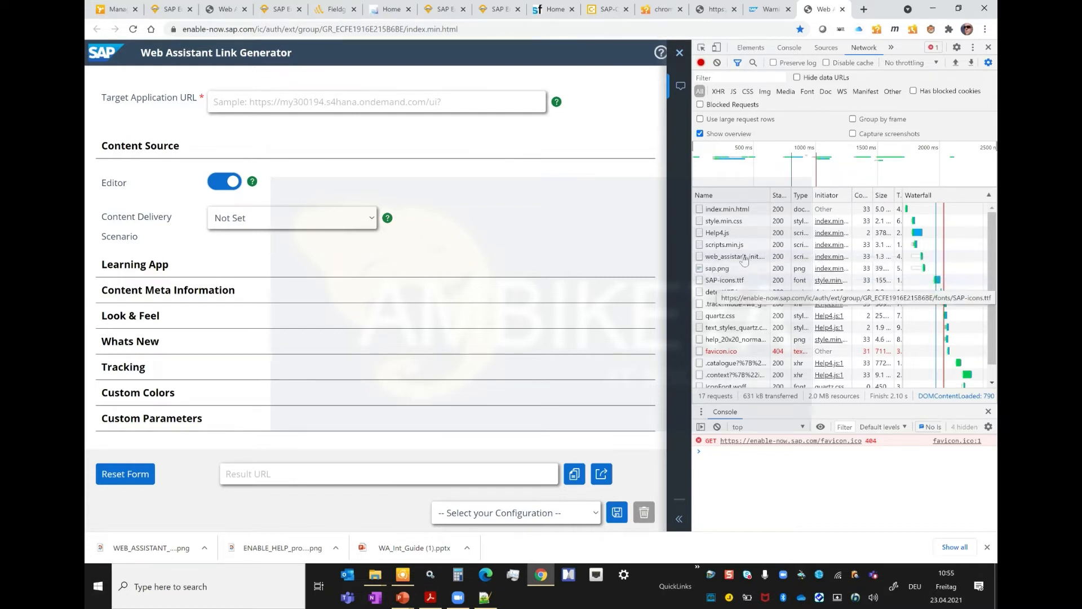
click(745, 259)
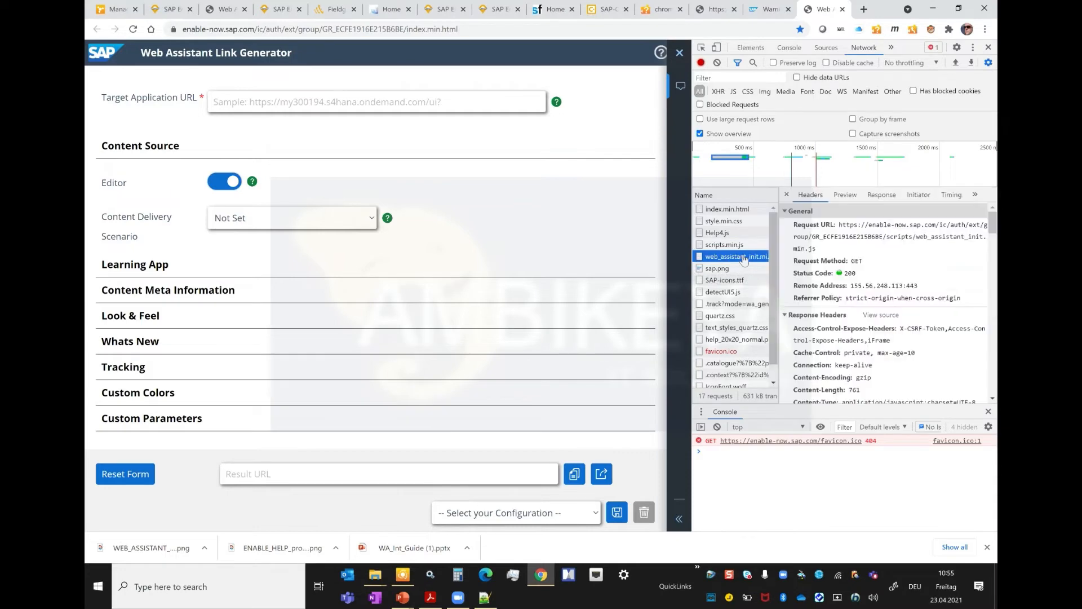
double_click(744, 259)
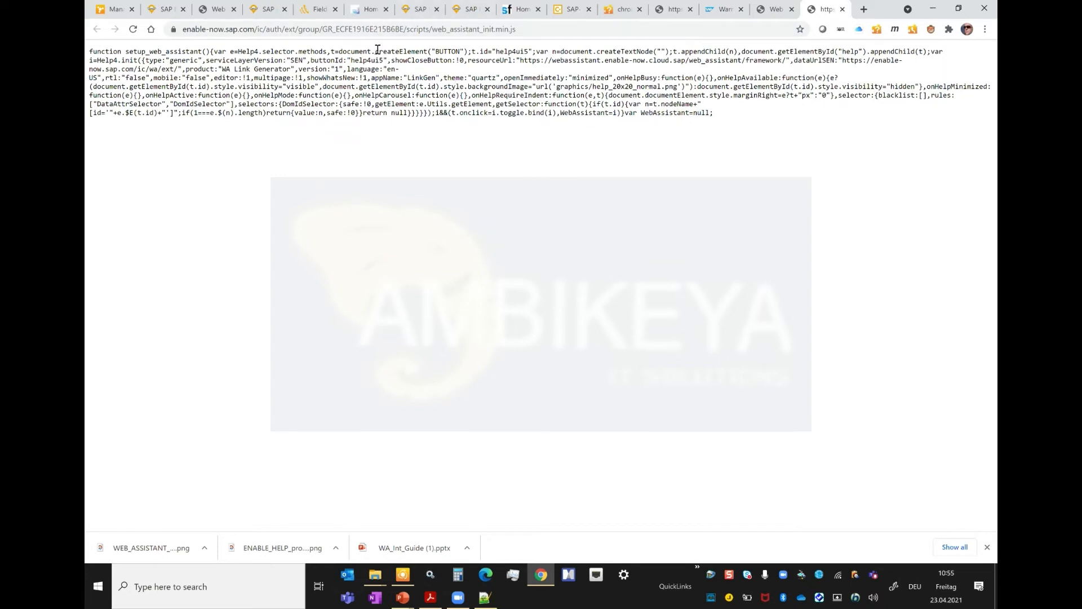
Step: Examine the init script's settings, including theme and openImmediately, and close the script's tab
double_click(442, 52)
double_click(511, 52)
double_click(478, 80)
double_click(534, 79)
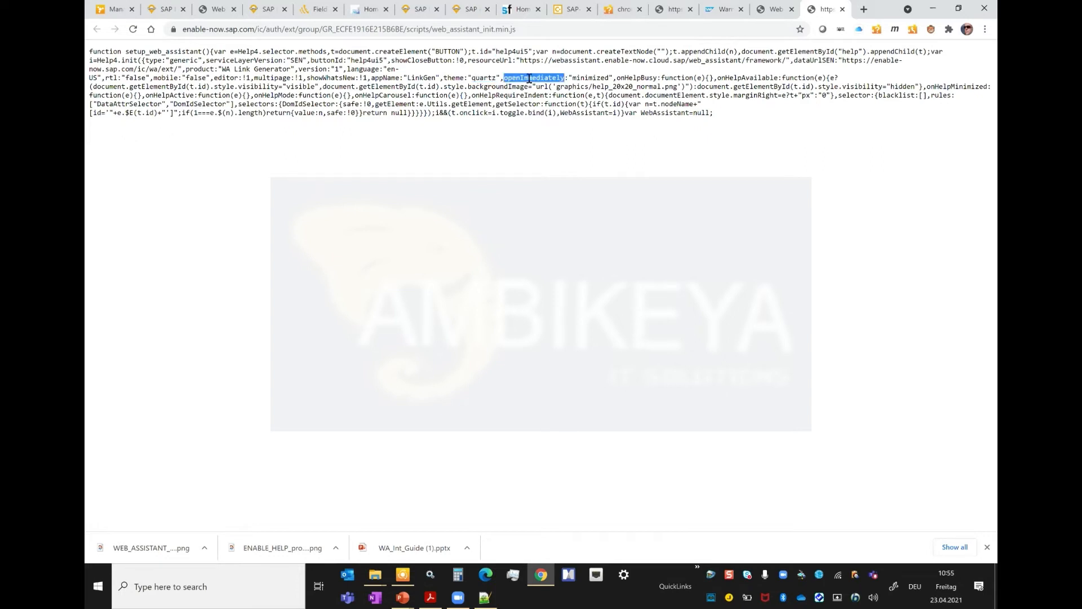
double_click(592, 77)
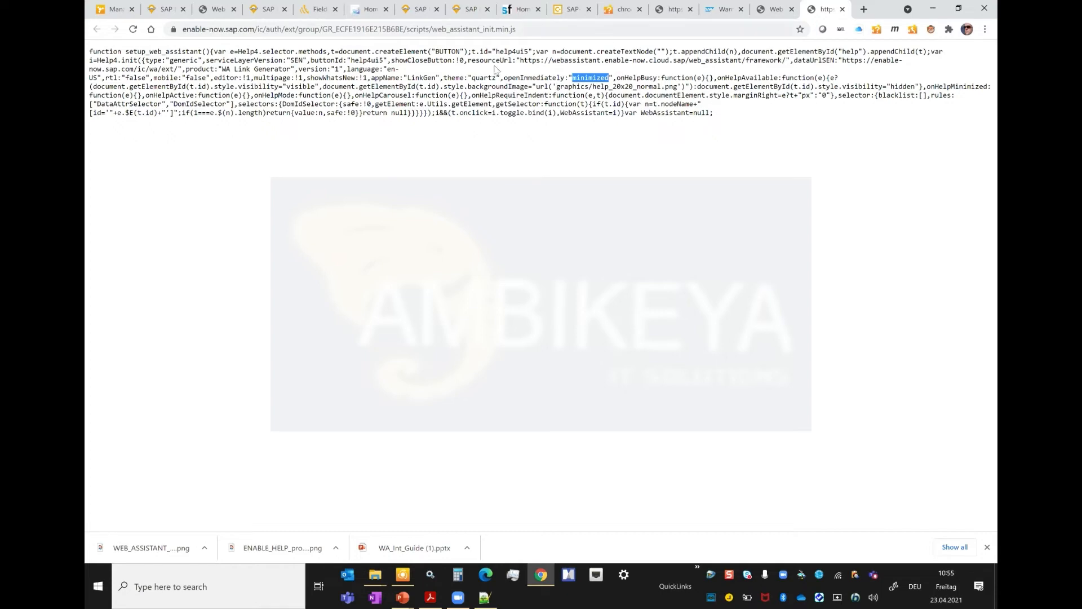
key(alt)
click(843, 10)
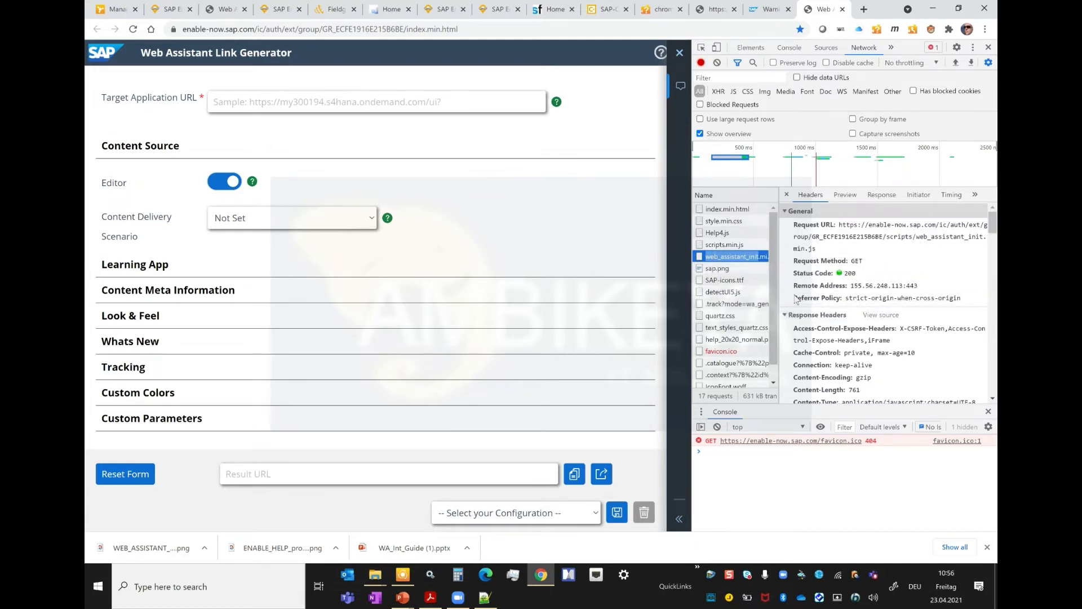
Step: Widen the request name column and inspect the contents of the .track?mode=wa_gen_pge and quartz.css requests
drag(775, 294, 817, 293)
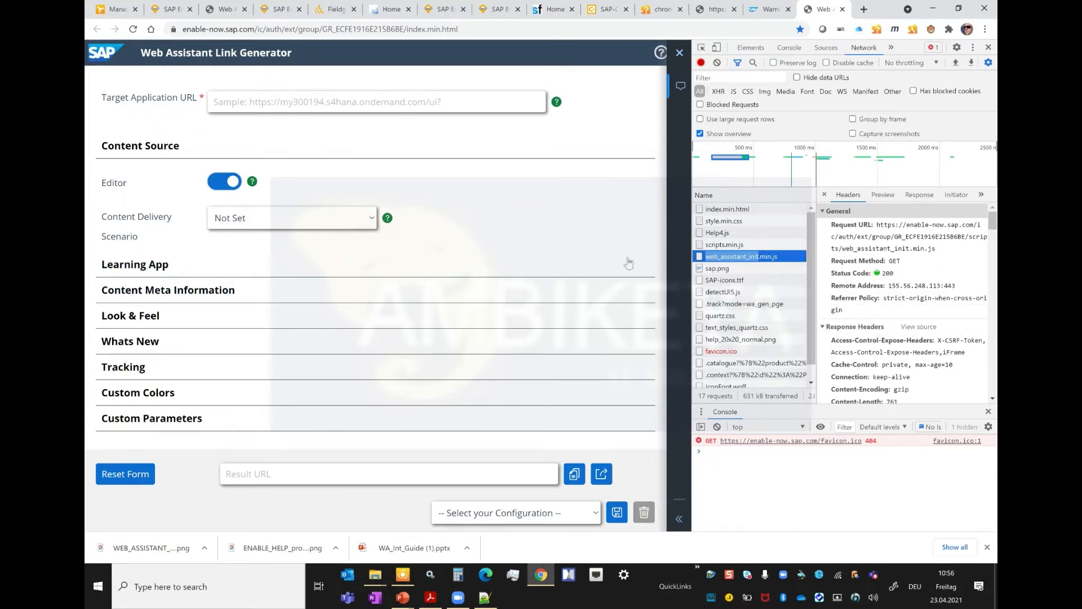
click(739, 304)
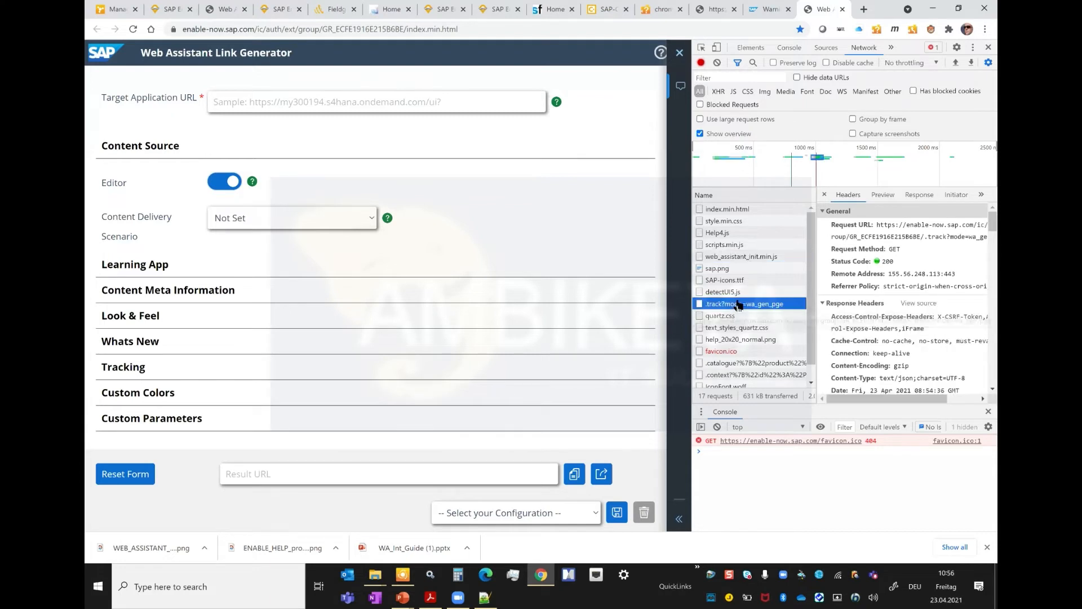
click(918, 196)
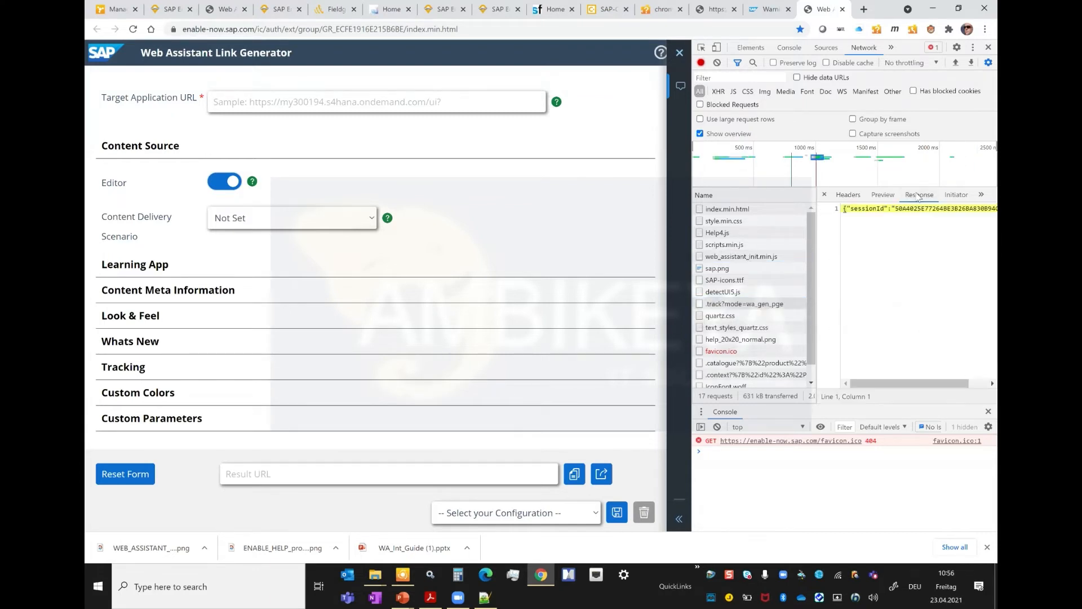
click(882, 195)
drag(900, 399, 904, 400)
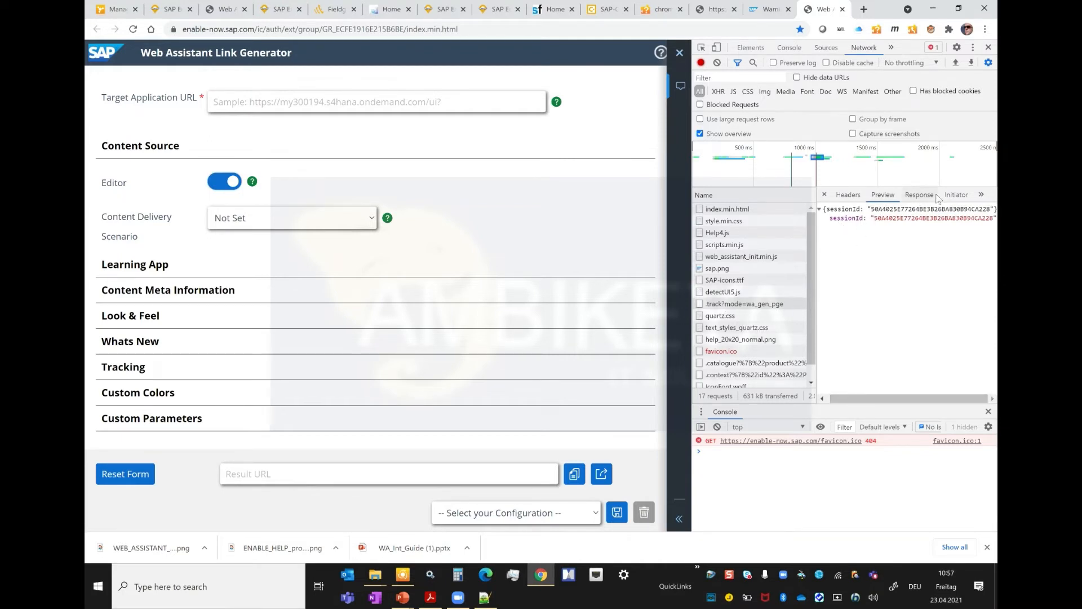
click(722, 317)
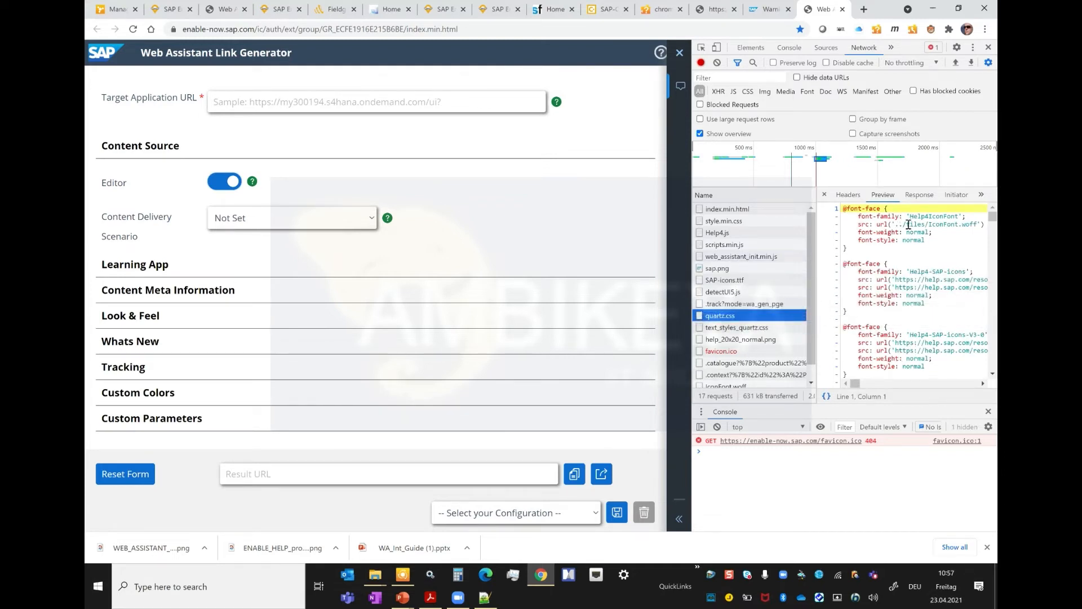
mouse_move(992, 217)
mouse_down()
mouse_move(993, 246)
mouse_move(993, 217)
mouse_up()
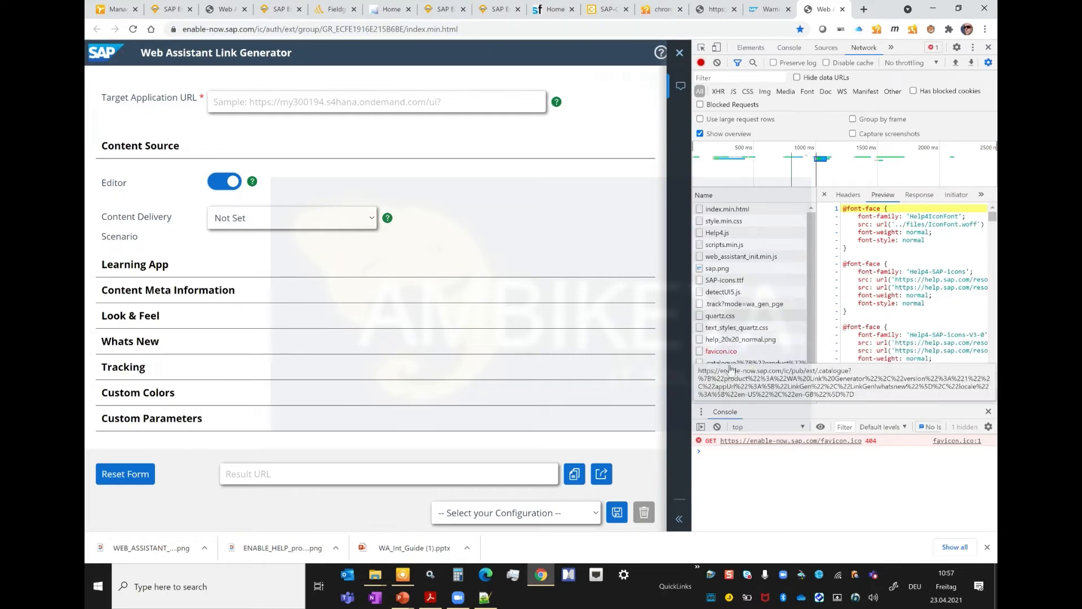
Step: Switch to the slide show, view the "App specific look & feel" slide, and return to the browser
key(alt+Tab)
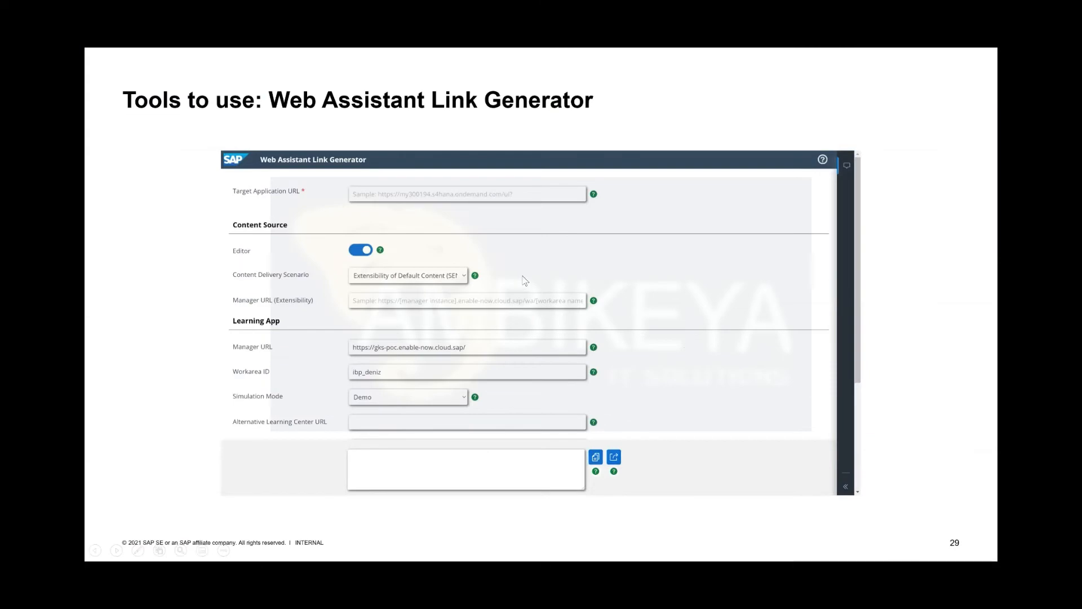
click(525, 278)
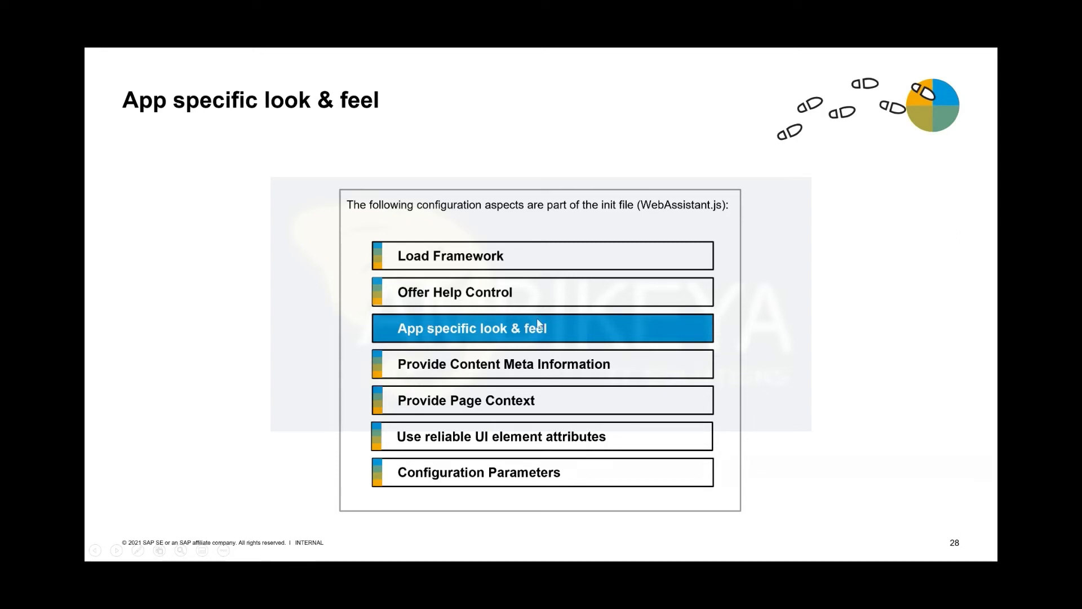
key(alt+Tab)
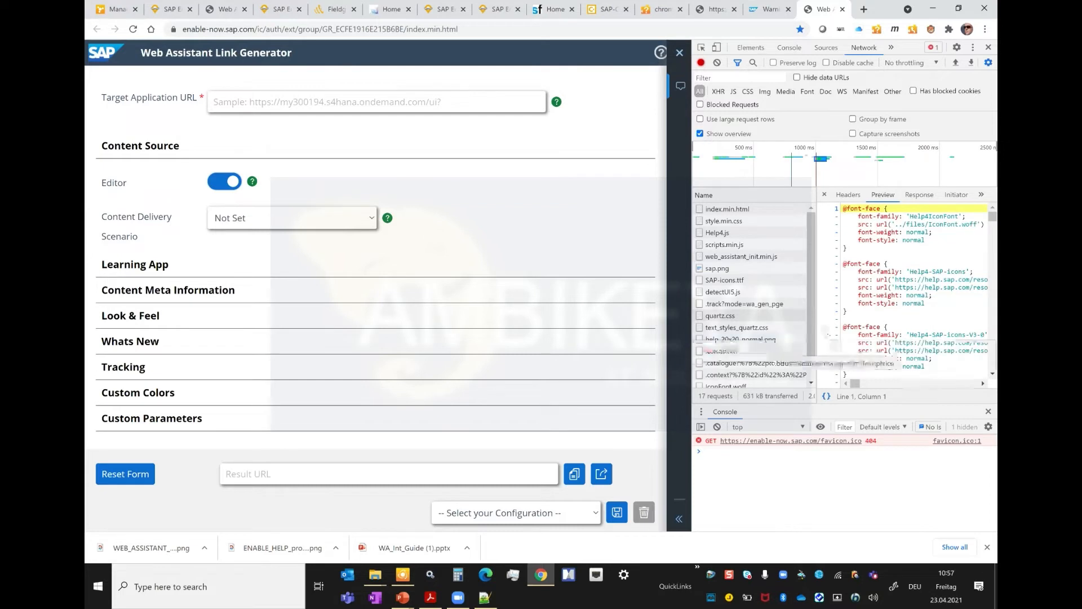
Step: Examine the .catalogue request's headers and its first response entry, and expand the Help Topics on the page for comparison
scroll(756, 361, down, 1)
click(755, 346)
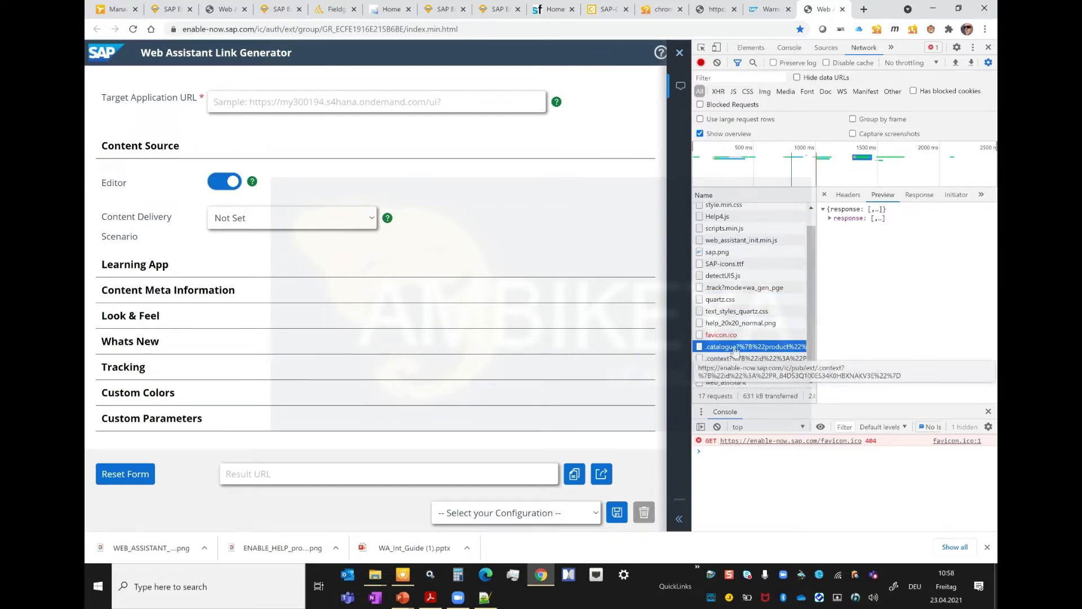
click(853, 197)
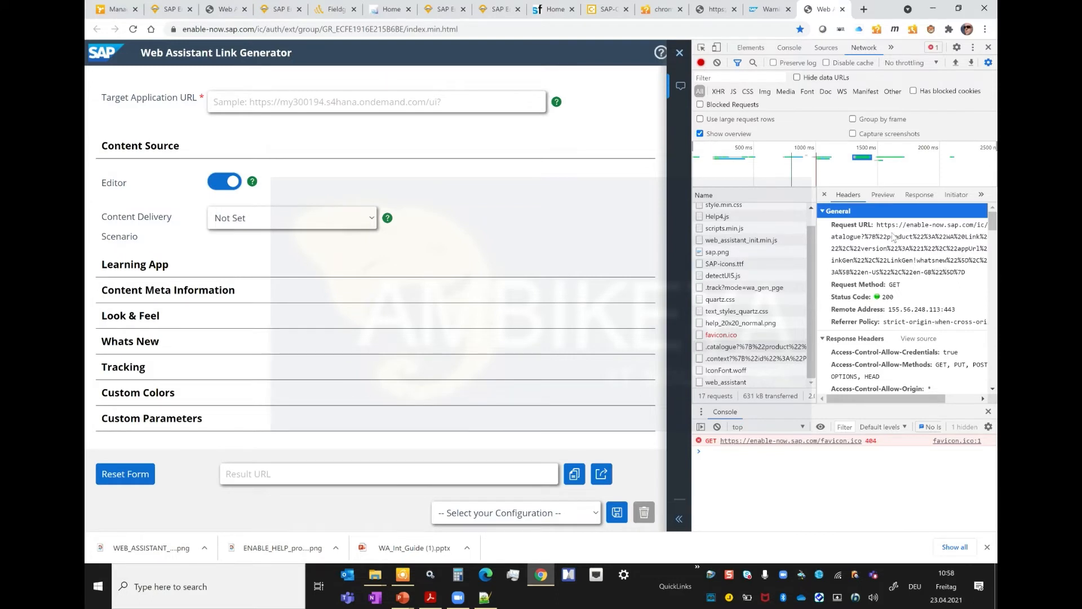
click(880, 197)
click(830, 218)
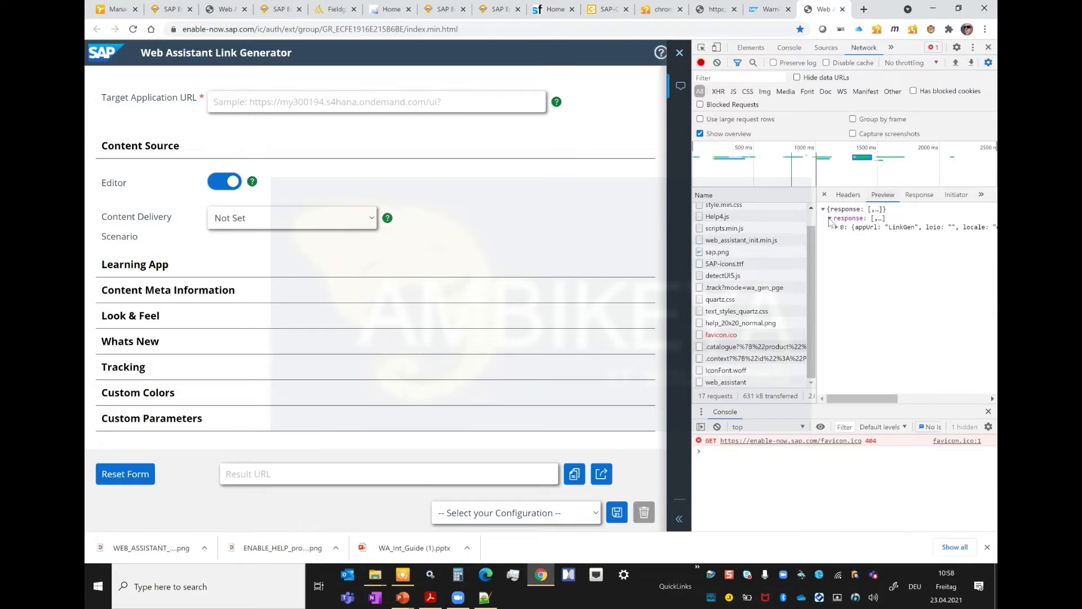
click(838, 228)
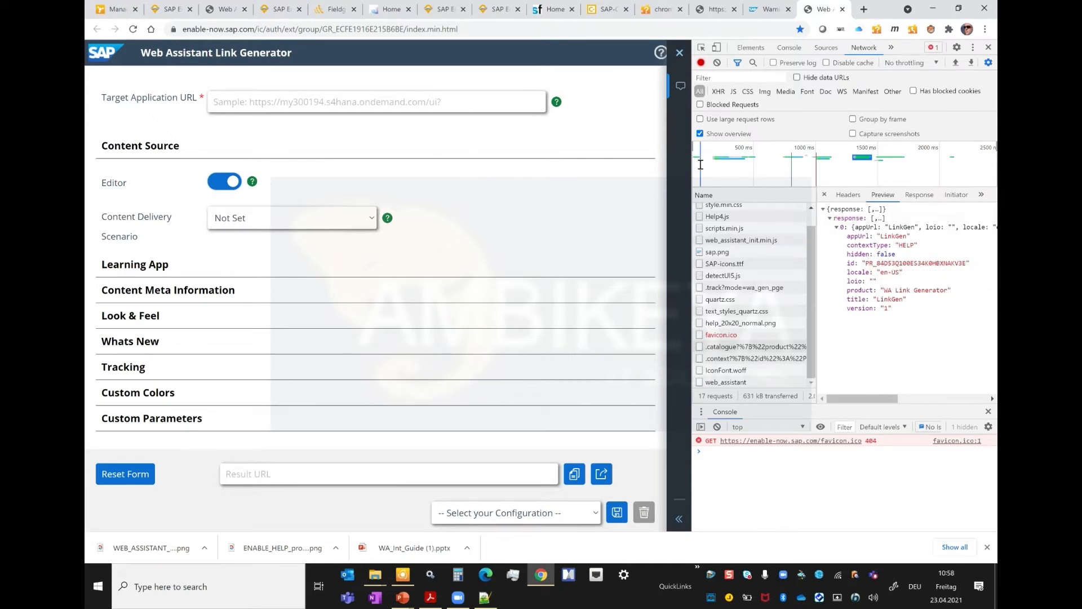
click(680, 518)
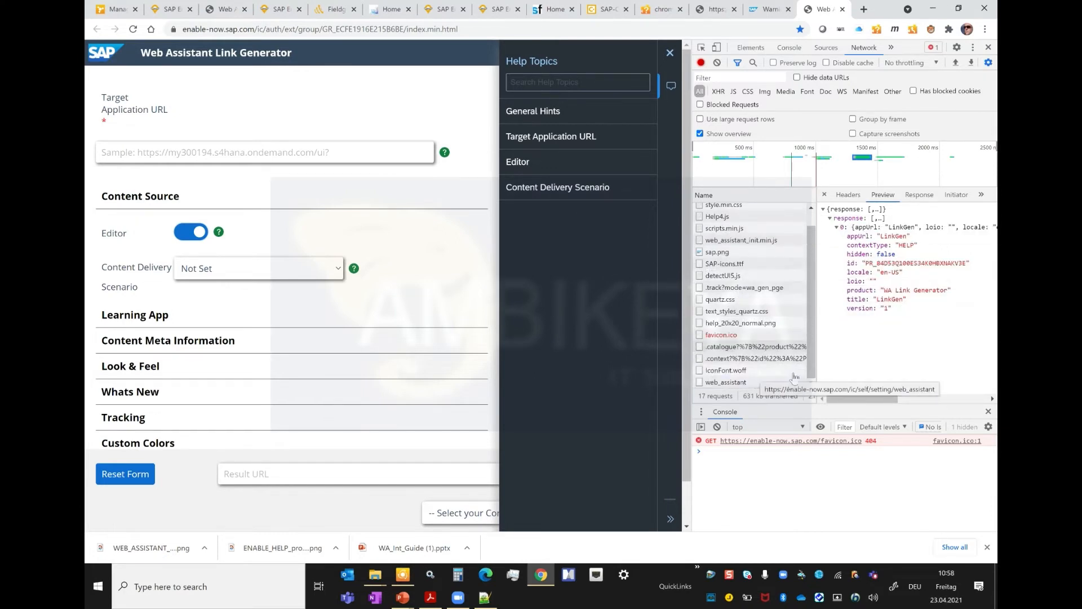
click(753, 346)
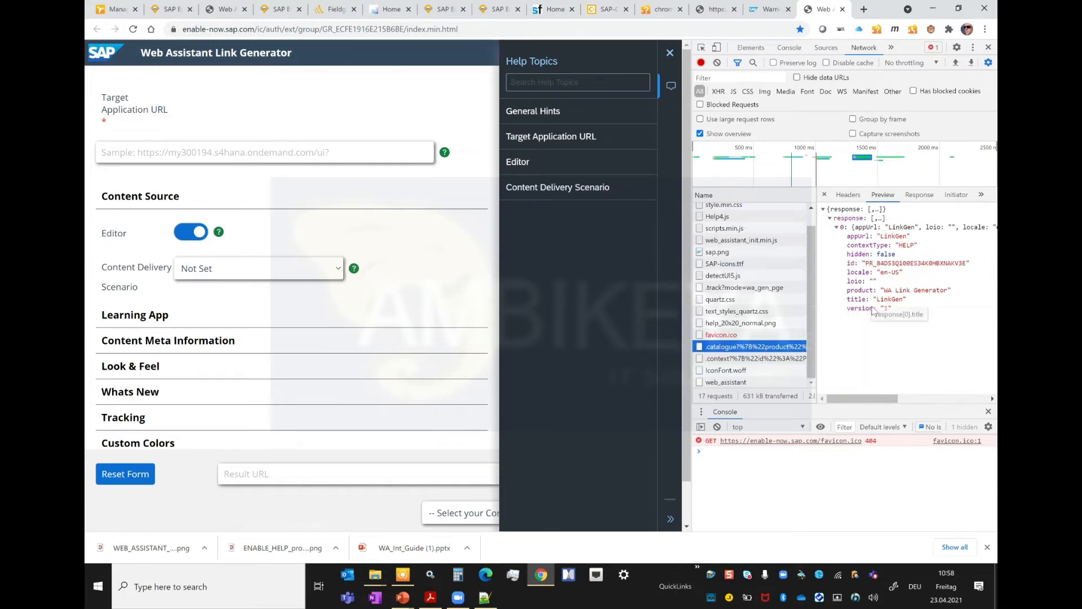
Step: Examine the .context response down to its first project entry, and preview the favicon.ico response
click(742, 361)
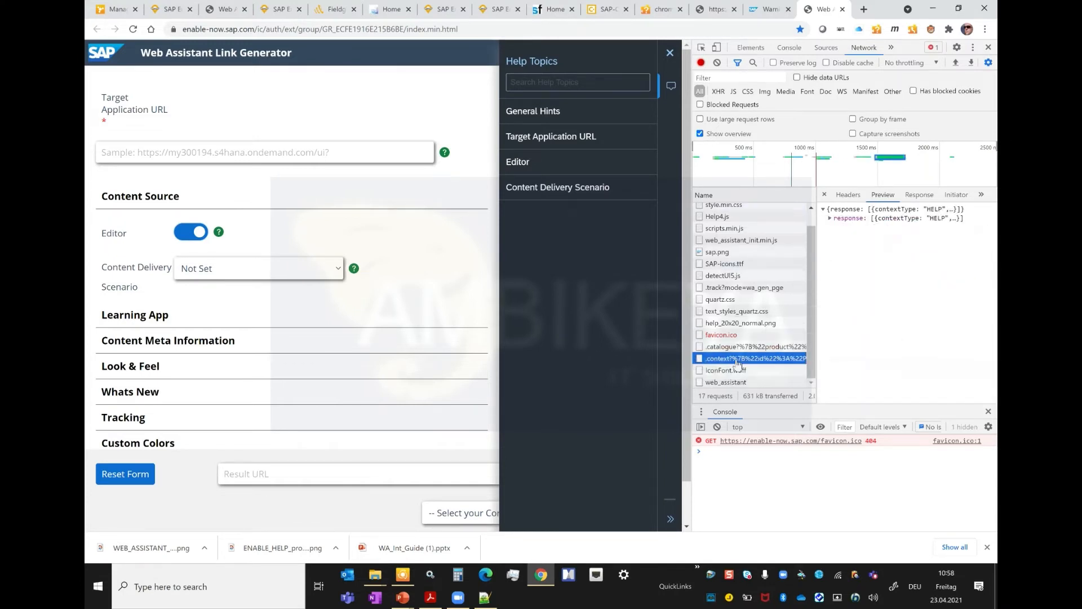
click(831, 219)
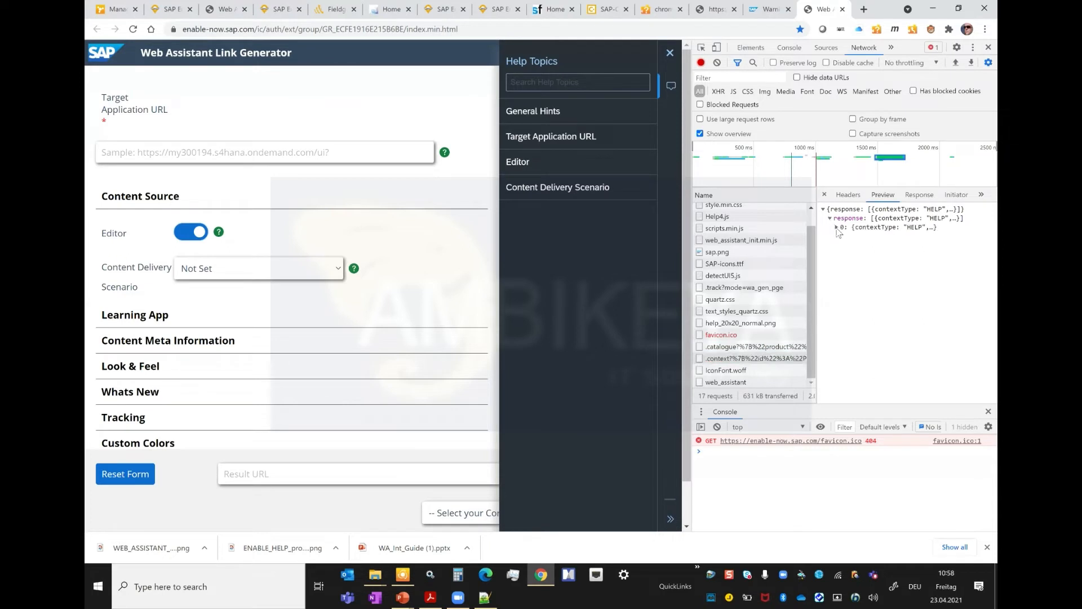
click(836, 227)
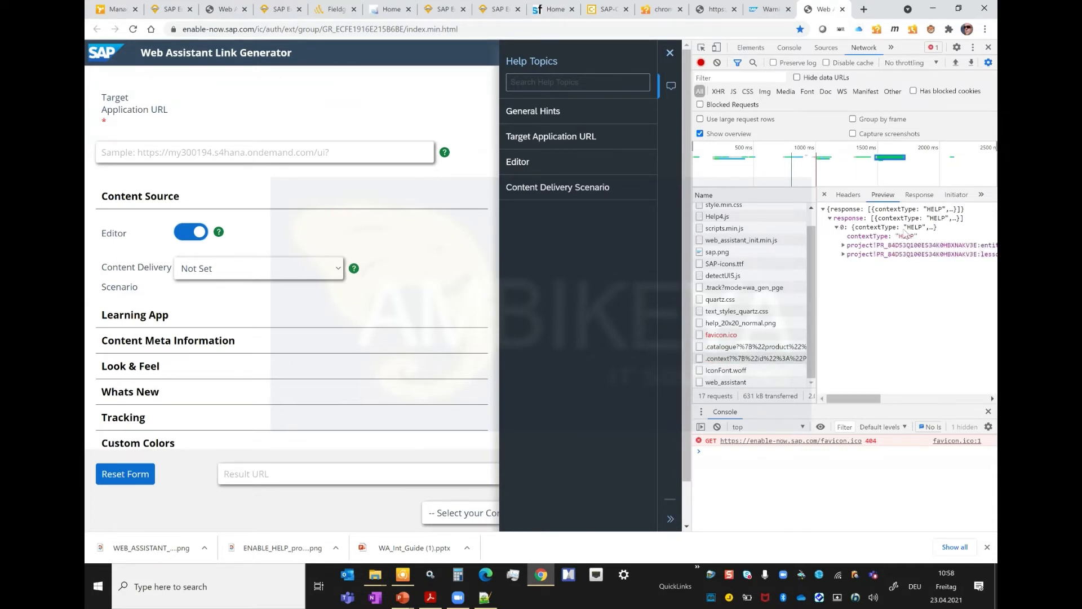
click(844, 245)
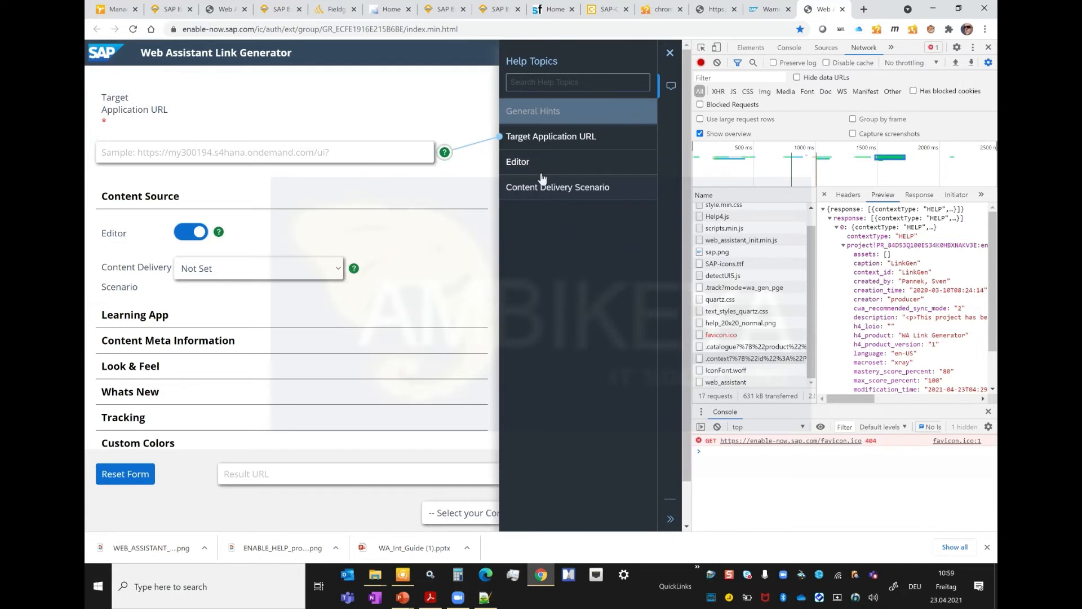
click(810, 383)
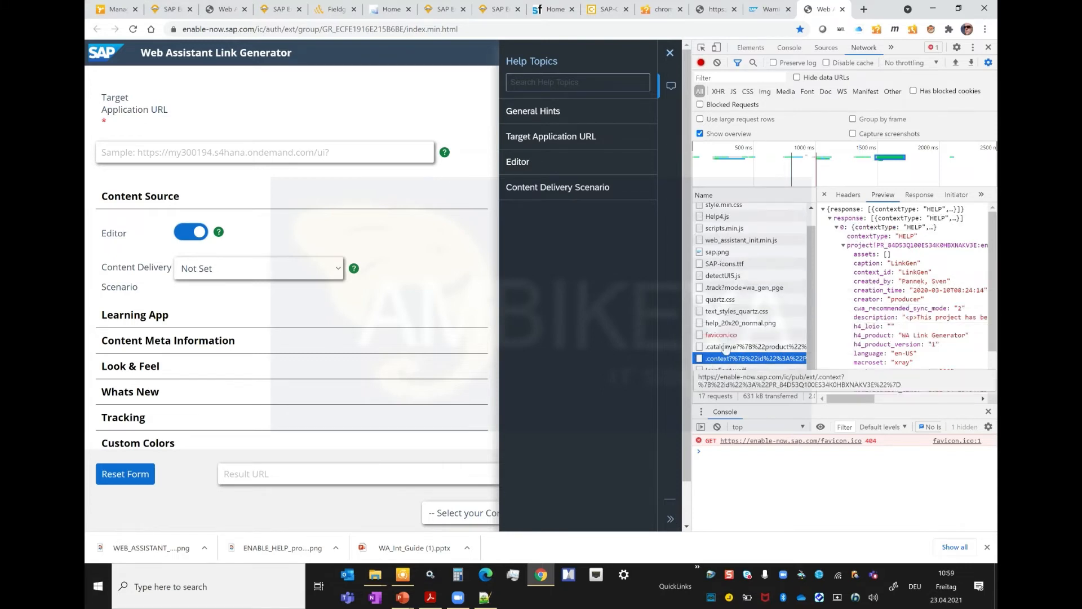
click(722, 336)
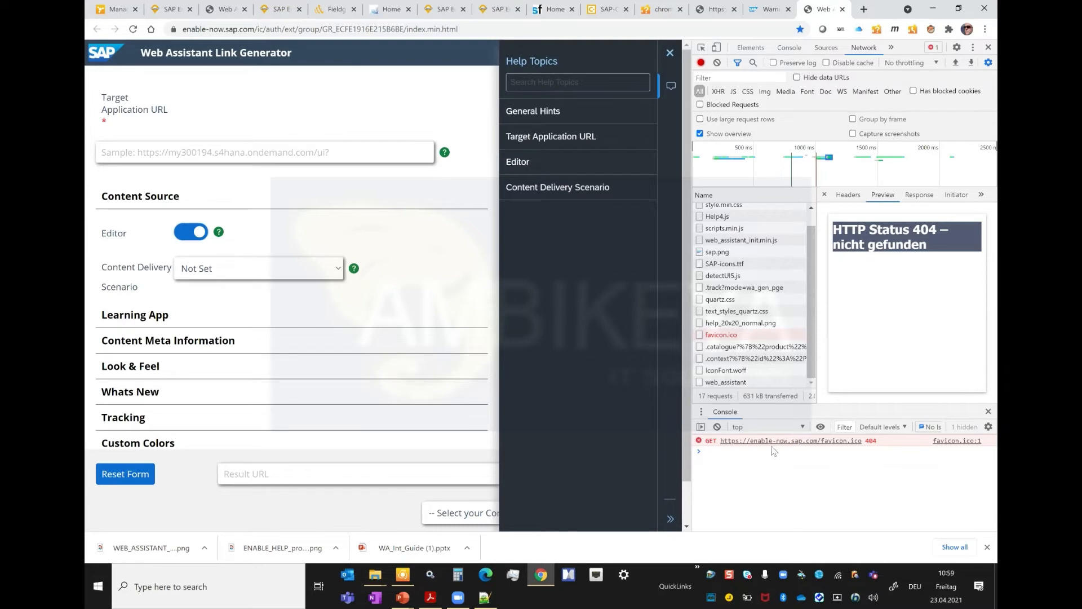
Step: Enter "WebAssistant." in the console and look through the suggested members of the object
click(758, 467)
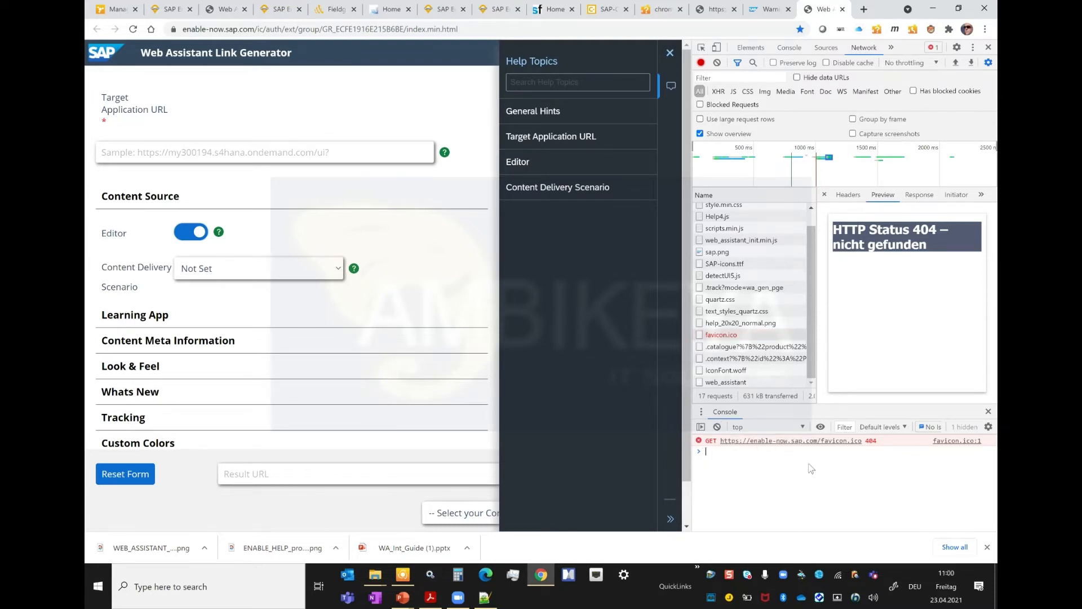
text(WebAss)
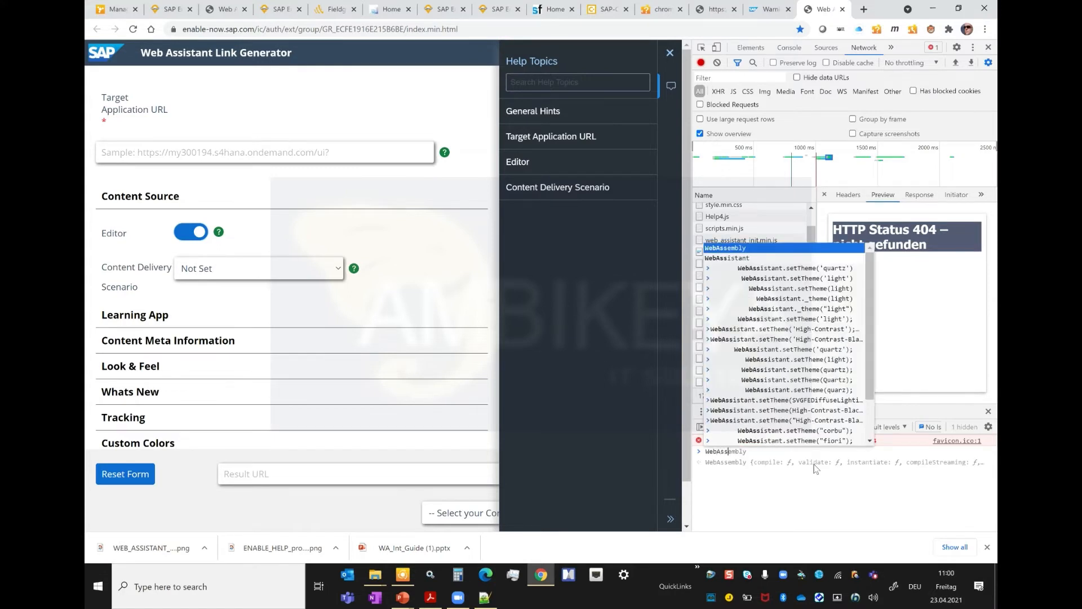
text(istant)
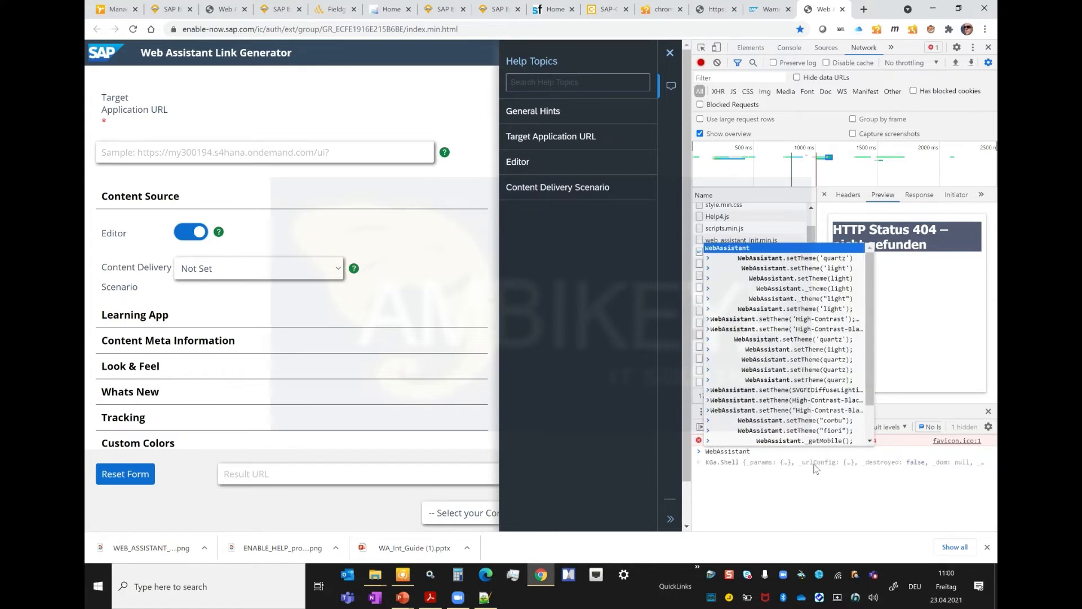
text(.)
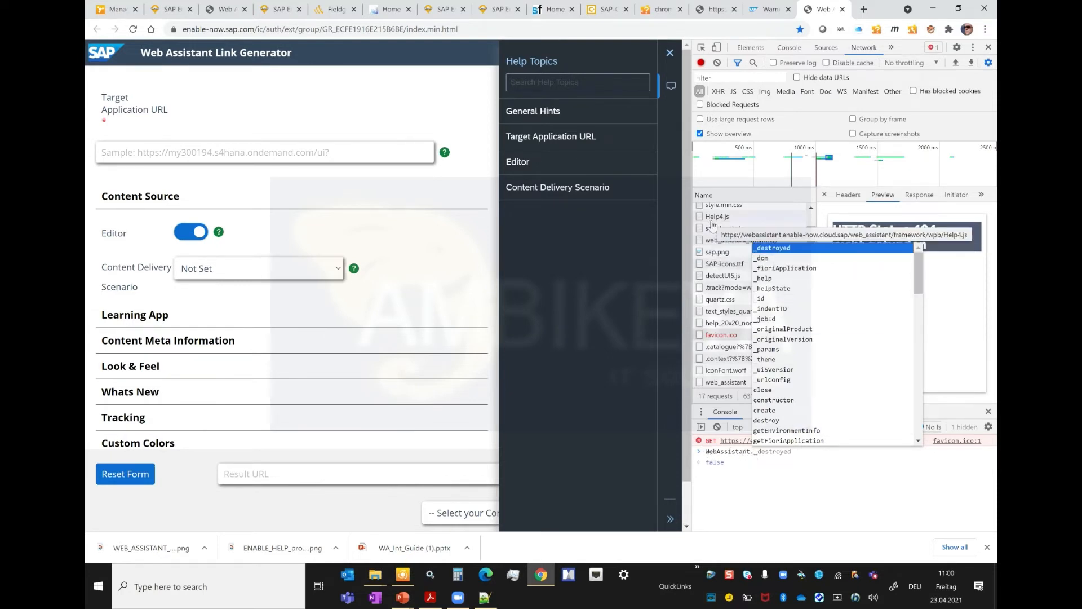
drag(919, 282, 906, 262)
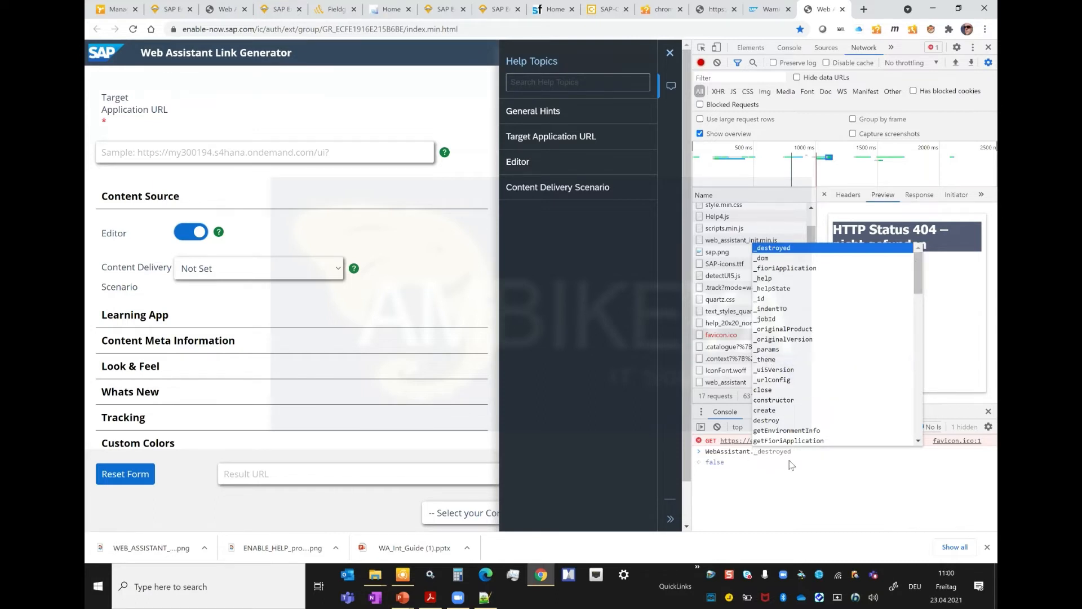
Step: Complete the console command as WebAssistant.setTheme('light'); and run it to change the help panel's theme
text(setTheme)
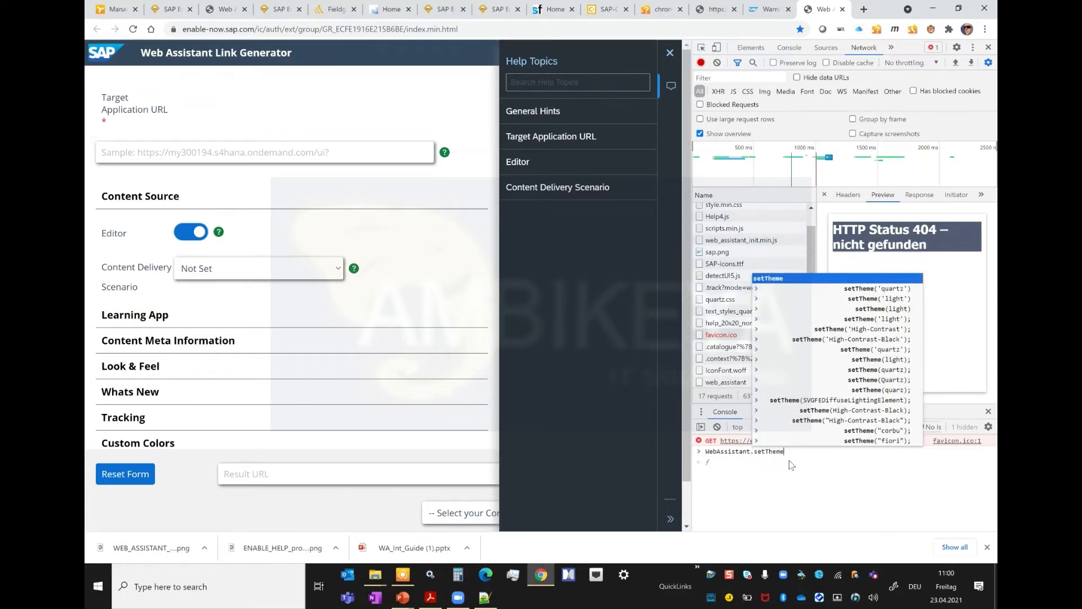
text((')
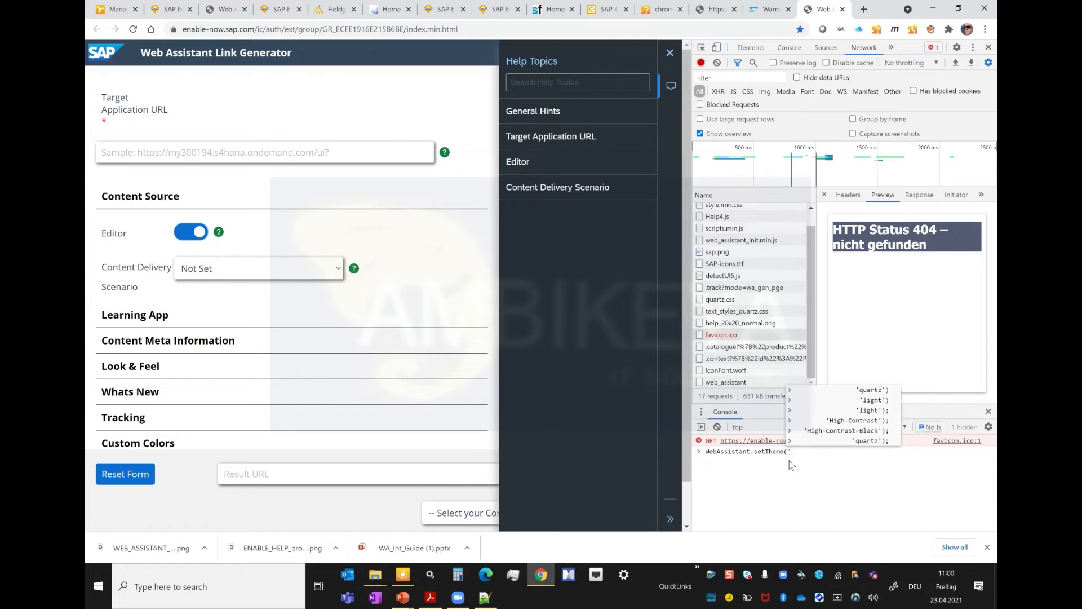
text(light');)
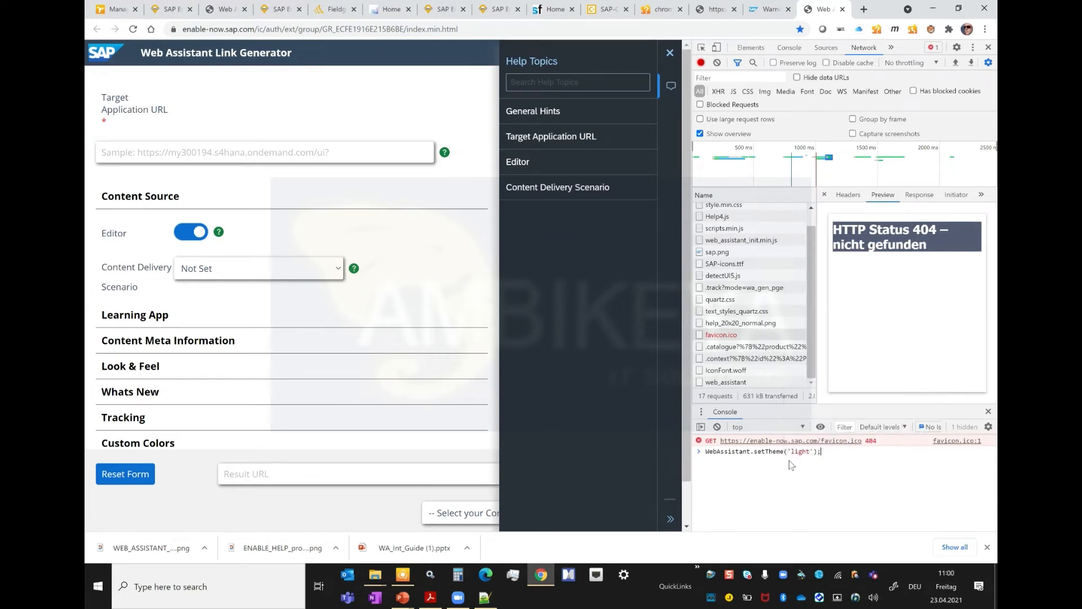
key(Return)
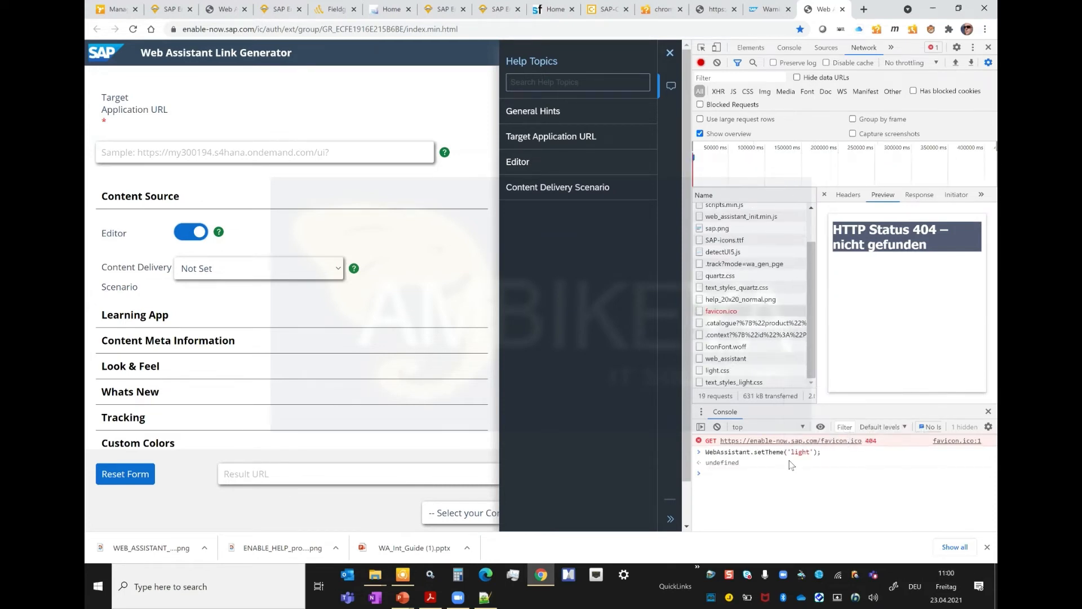
key(Up)
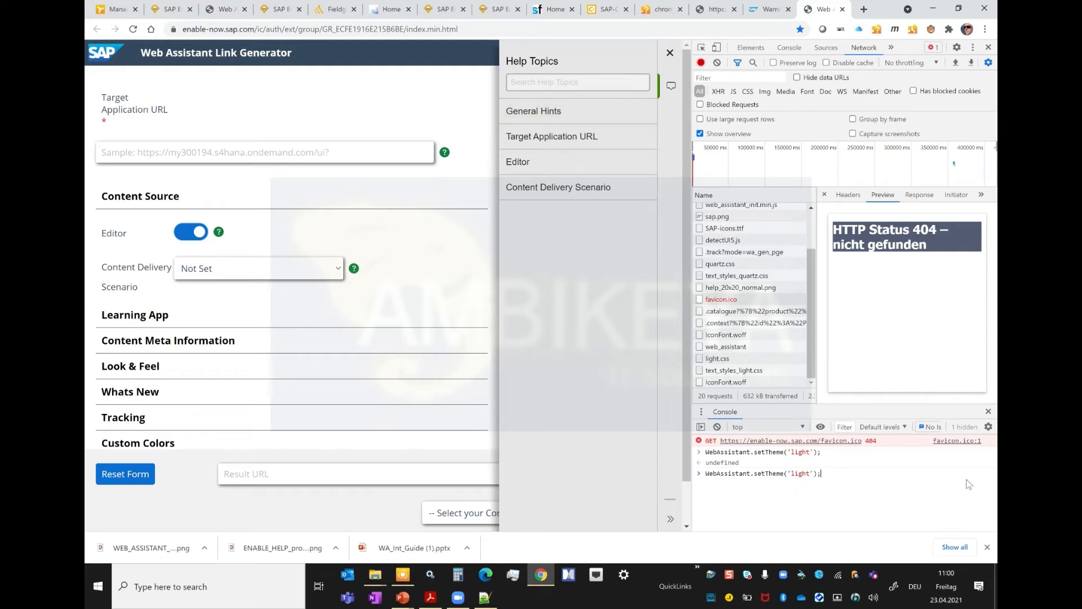
key(BackSpace)
key(BackSpace)
key(BackSpace)
key(BackSpace)
key(BackSpace)
key(BackSpace)
key(BackSpace)
key(BackSpace)
key(BackSpace)
key(BackSpace)
key(BackSpace)
key(BackSpace)
key(BackSpace)
key(BackSpace)
key(BackSpace)
key(BackSpace)
key(BackSpace)
key(BackSpace)
key(BackSpace)
key(BackSpace)
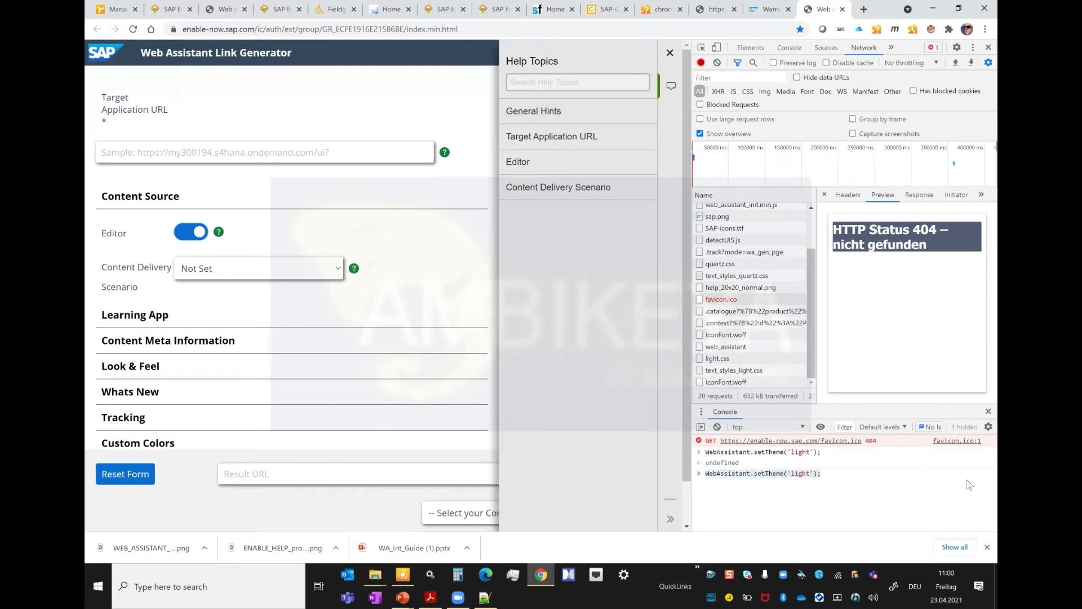
text(WebAssi)
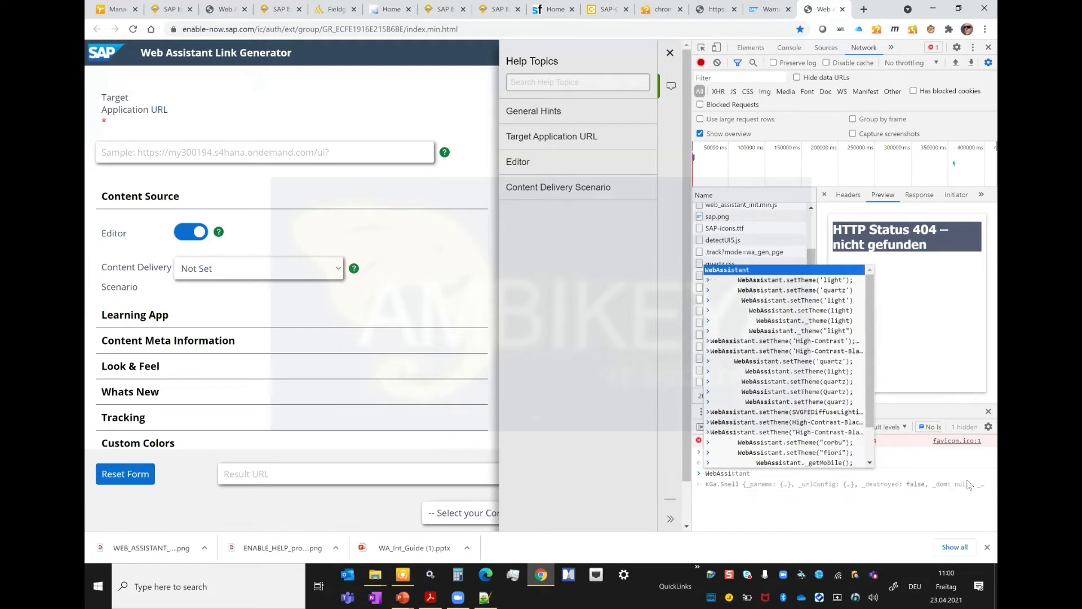
text(tant.)
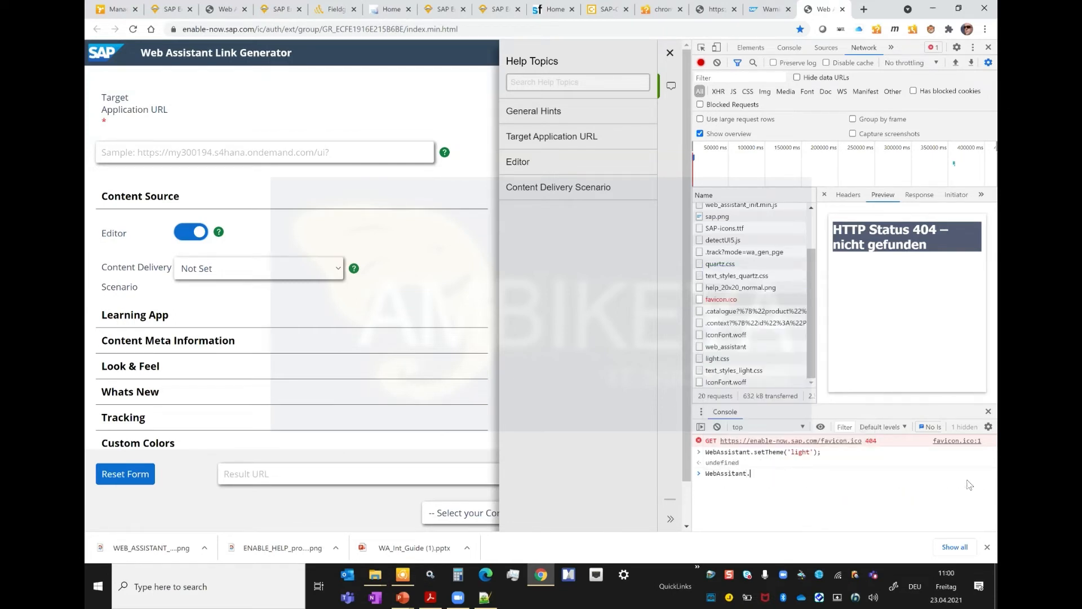
key(Up)
key(ctrl+shift+Left)
Step: Reuse the previous console command with "get" in place of the setTheme call, review the suggested getters, and run WebAssistant.getDom
key(ctrl+shift+Left)
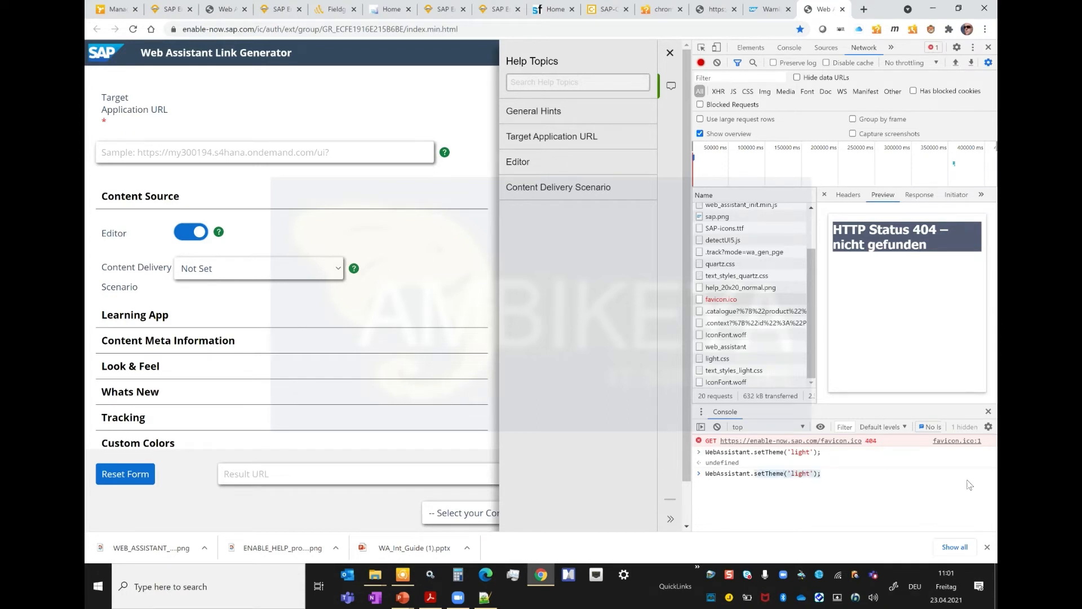
key(shift+Right)
key(shift+Right)
key(shift+Right)
key(BackSpace)
key(Up)
key(ctrl+shift+Left)
key(ctrl+shift+Left)
key(ctrl+shift+Left)
key(ctrl+shift+Left)
key(BackSpace)
text(get)
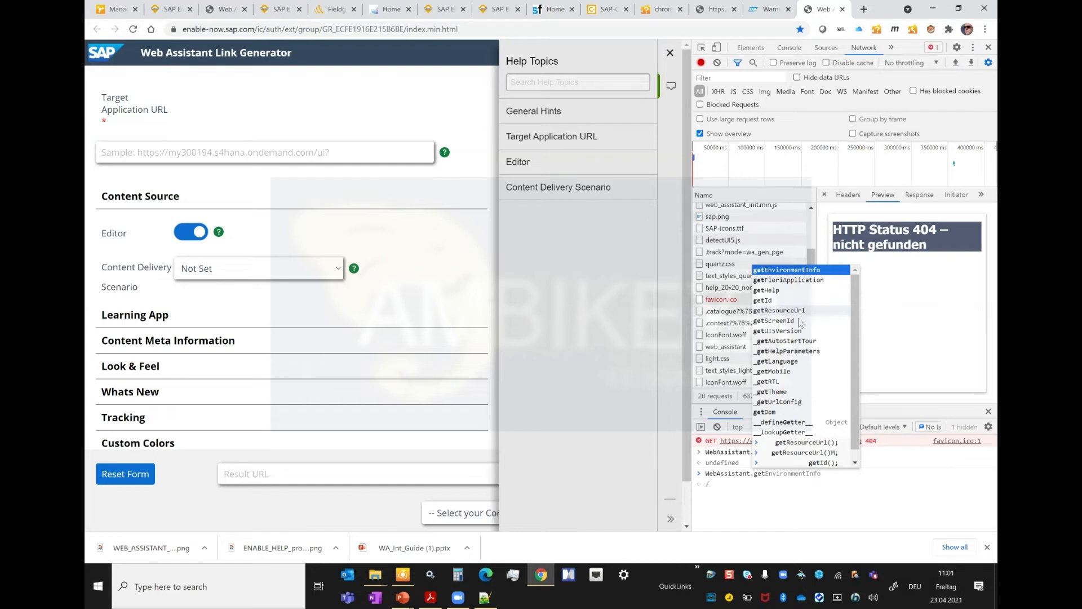
click(785, 410)
key(Return)
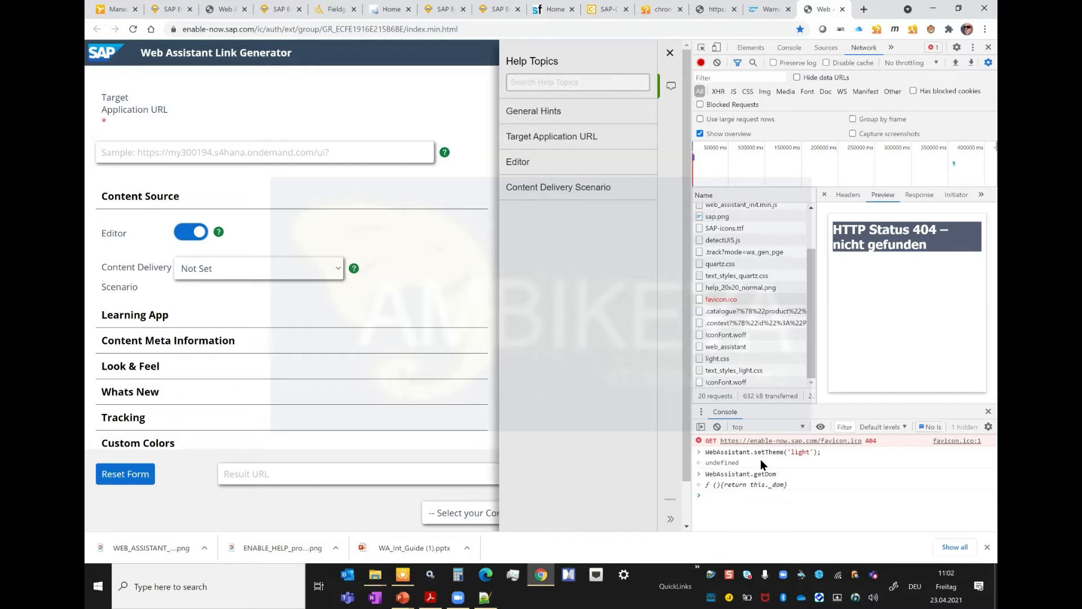
Step: Look through the WebAssistant commands suggested in the console for "WebA", and switch back to the slide show
text(WebAssistant)
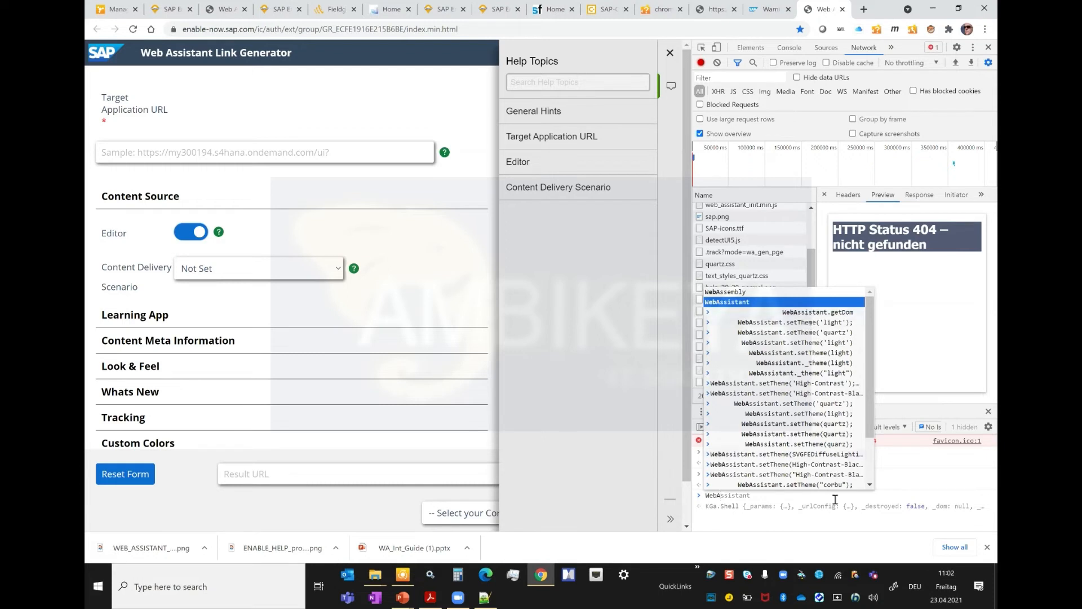
scroll(871, 468, down, 3)
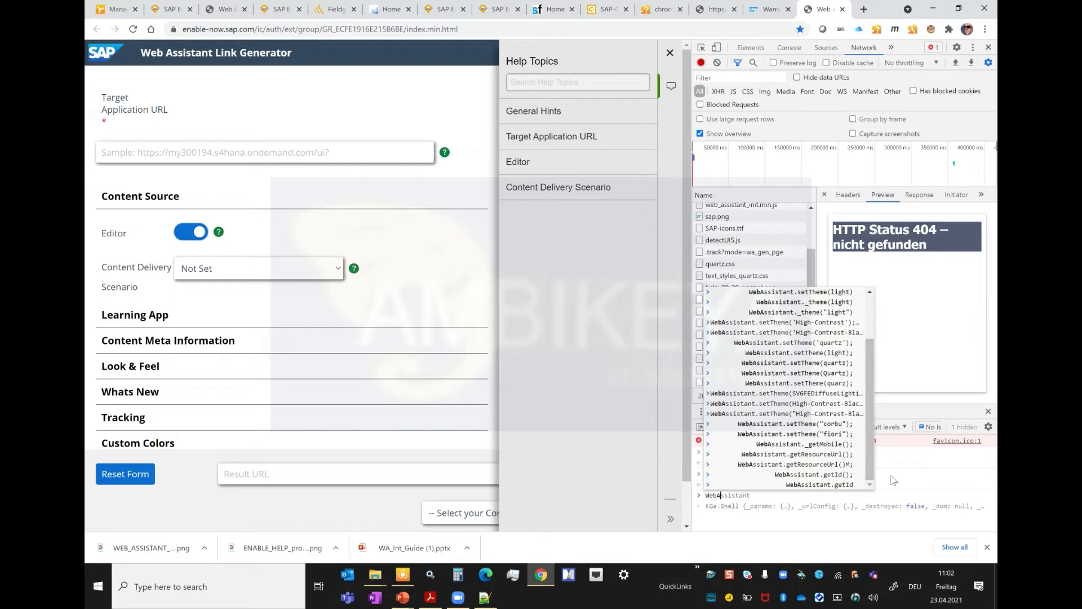
click(872, 517)
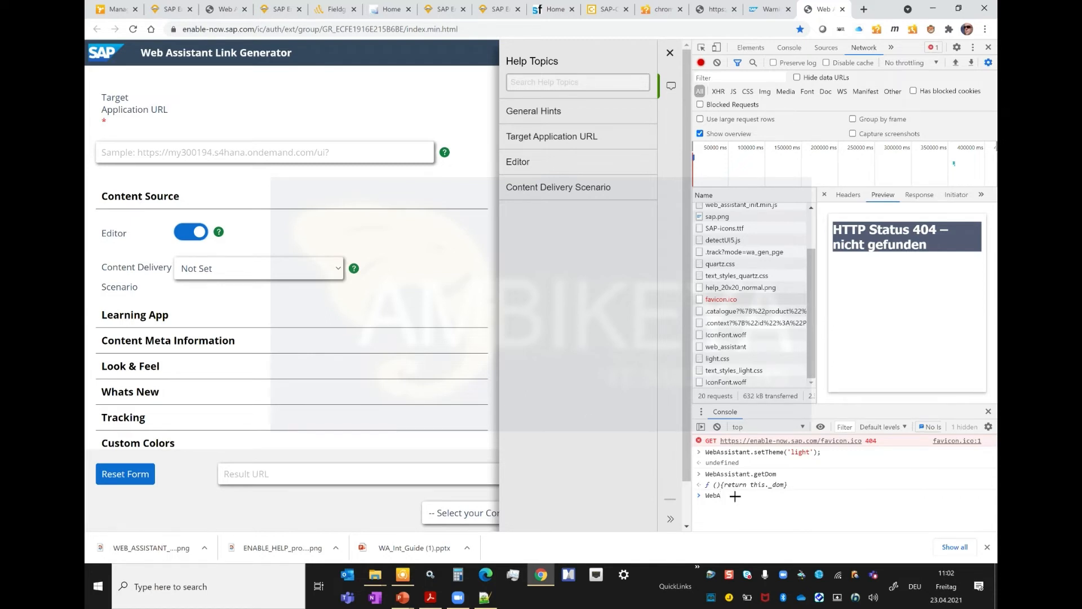
key(alt+Tab)
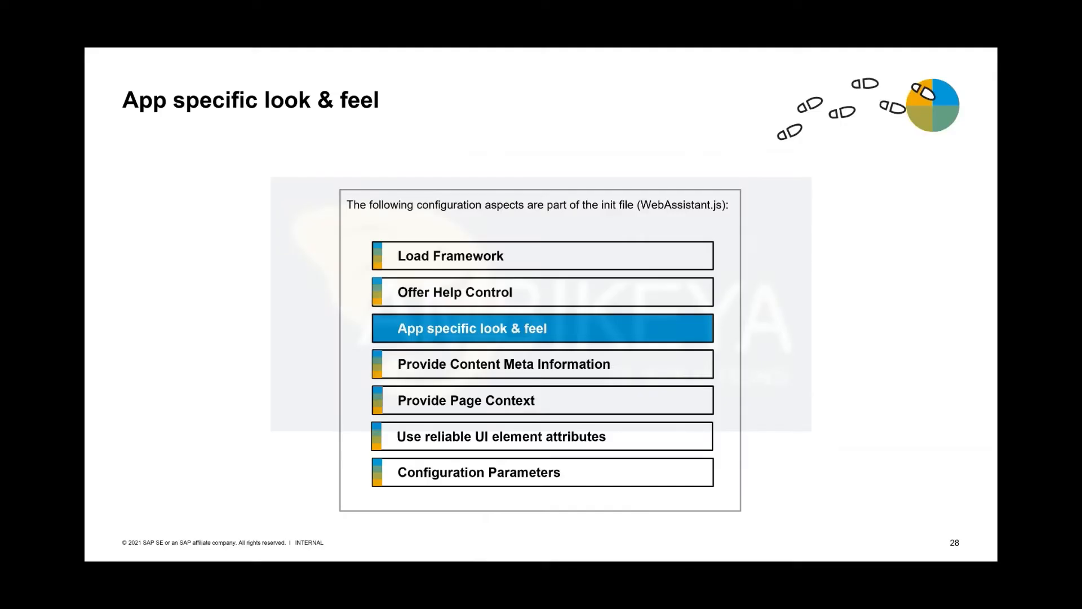